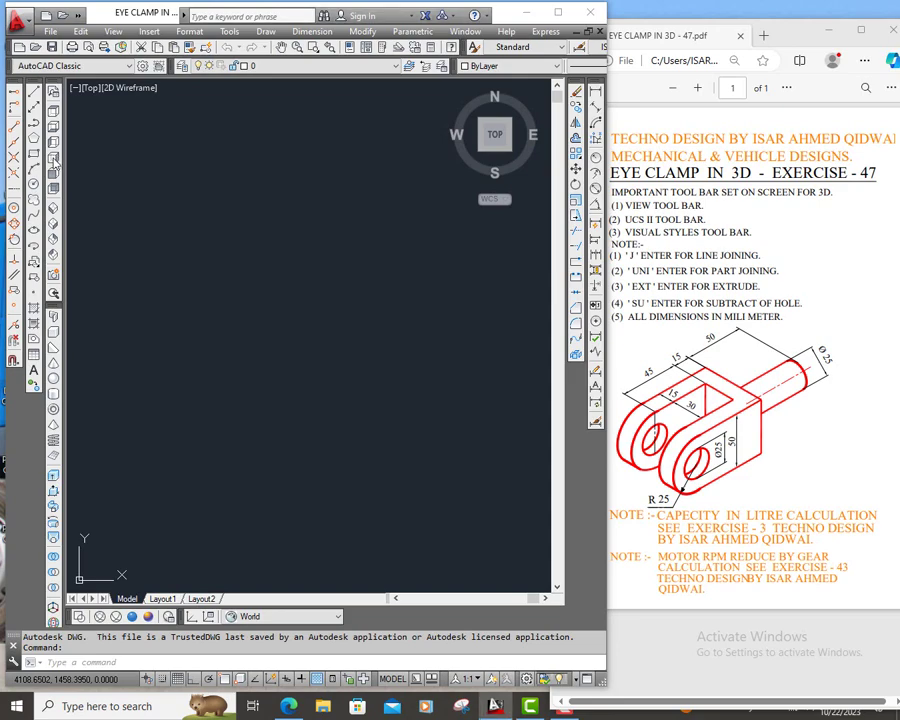
Switch to the Right view and draw a long horizontal line with Ortho on.
{"action": "left_click", "coordinate": [55, 159]}
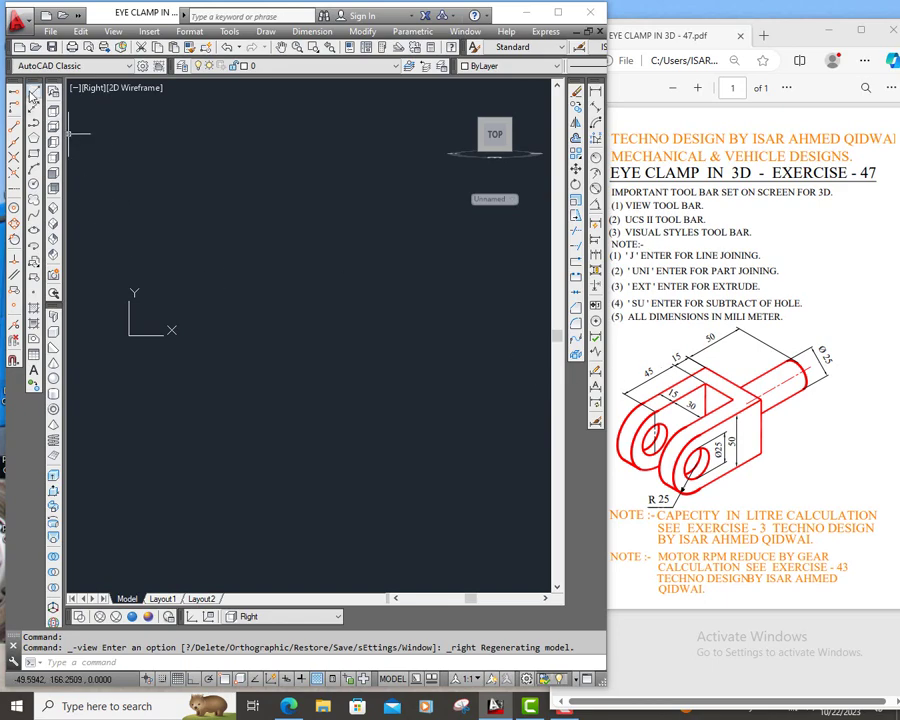
{"action": "left_click", "coordinate": [33, 91]}
{"action": "left_click", "coordinate": [190, 320]}
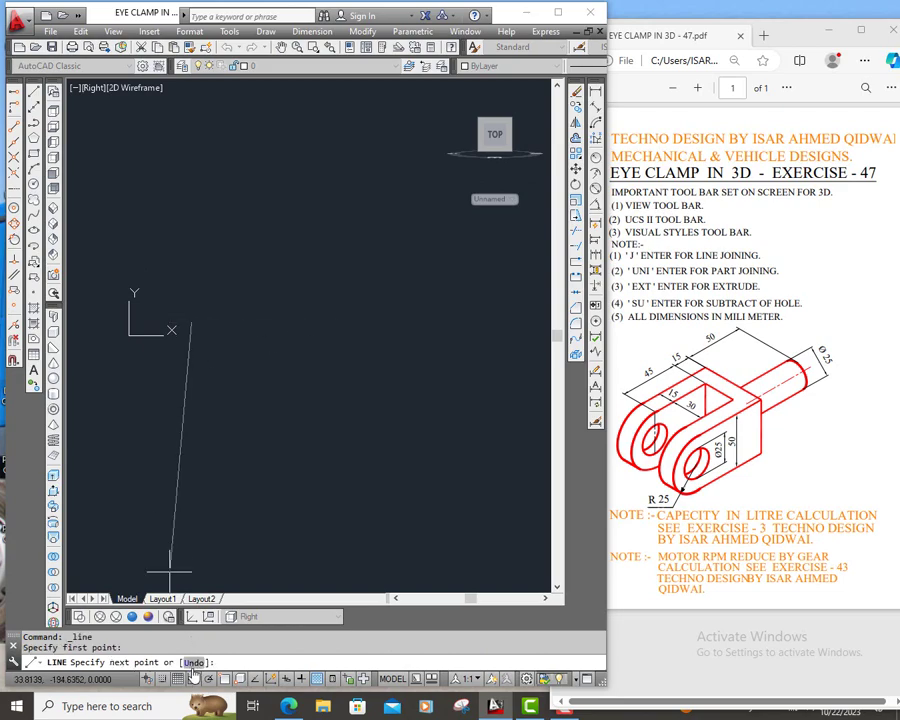
{"action": "key", "text": "F8"}
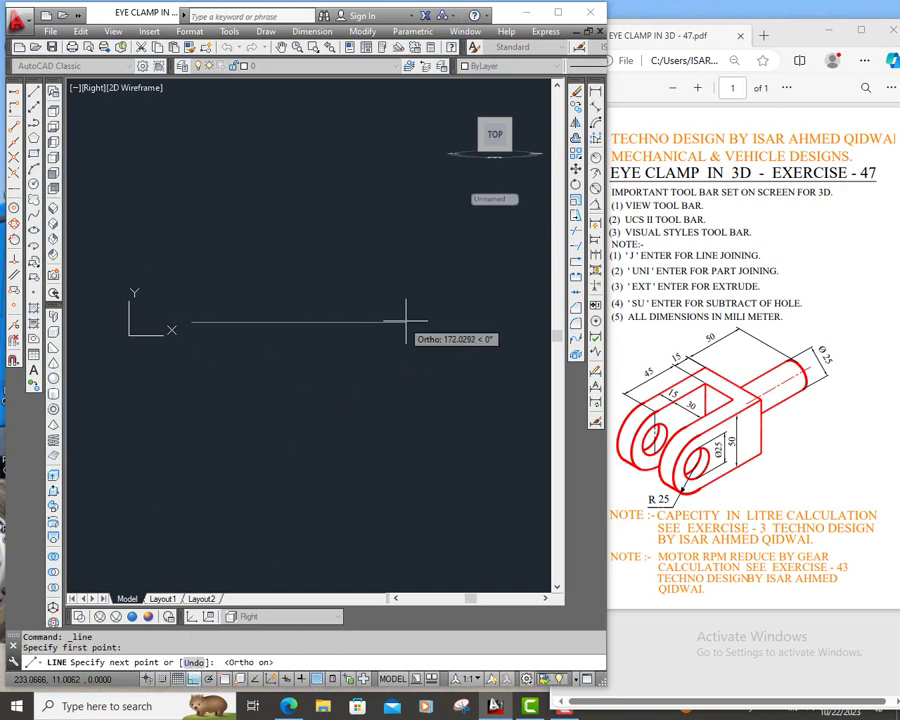
{"action": "left_click", "coordinate": [428, 322]}
{"action": "right_click", "coordinate": [430, 322]}
{"action": "left_click", "coordinate": [445, 322]}
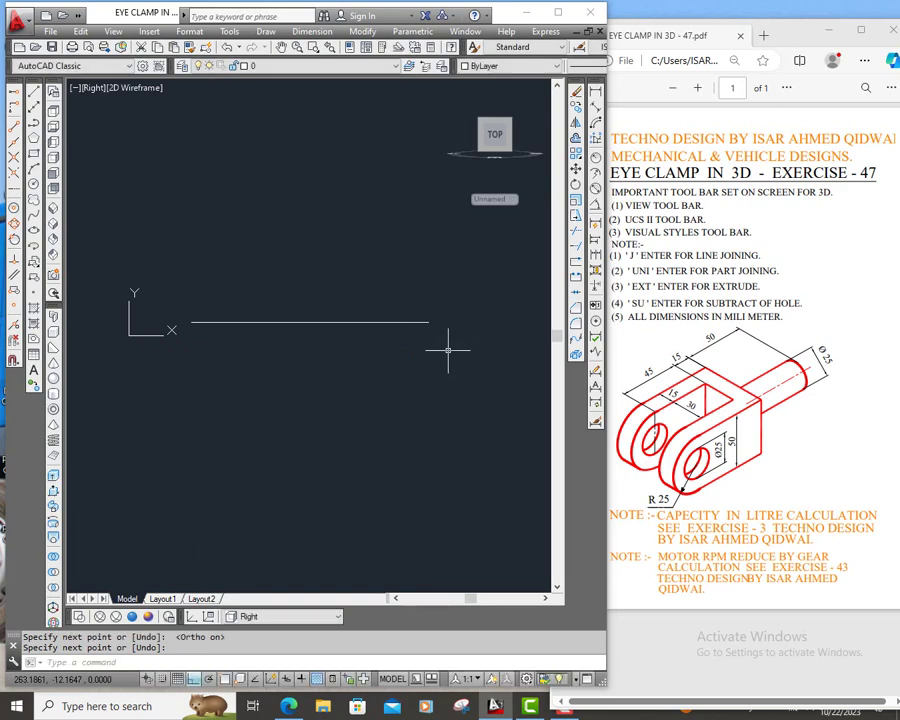
Draw a vertical line crossing the horizontal line from above to below.
{"action": "left_click", "coordinate": [34, 89]}
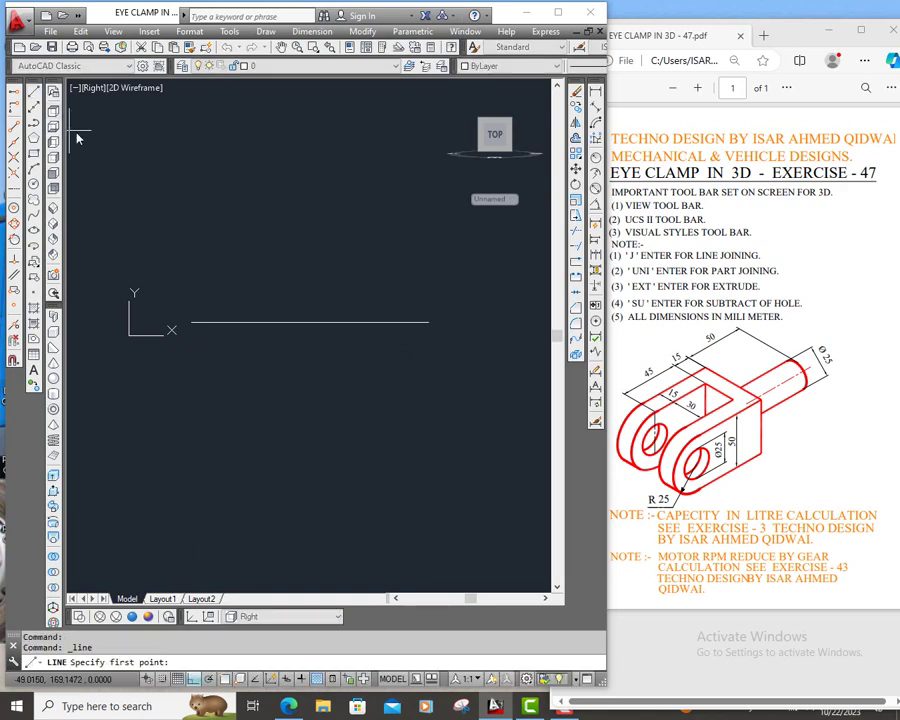
{"action": "left_click", "coordinate": [247, 228]}
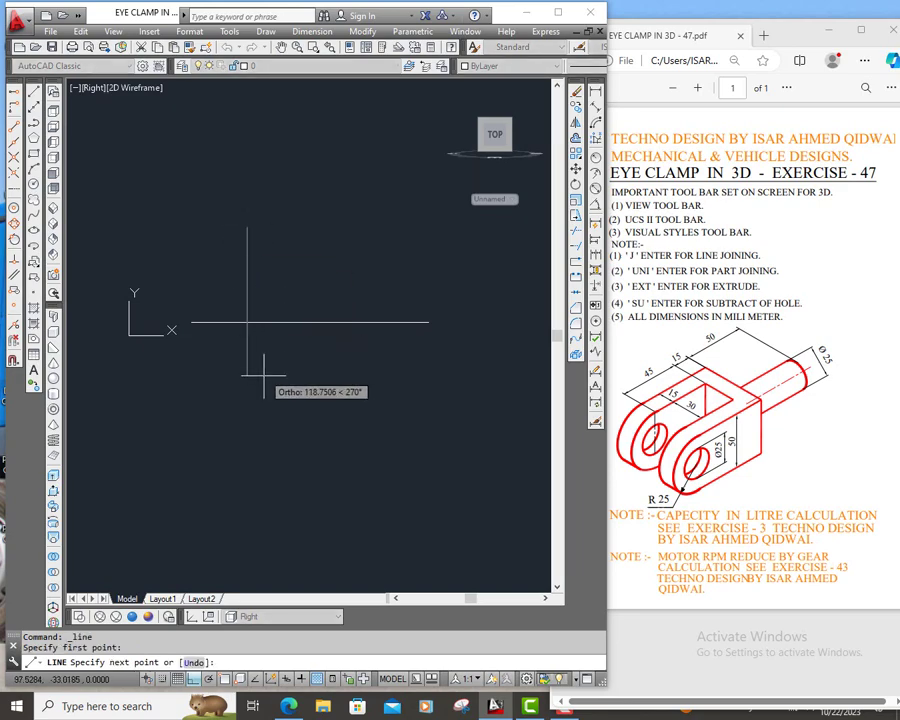
{"action": "left_click", "coordinate": [266, 423]}
{"action": "right_click", "coordinate": [269, 425]}
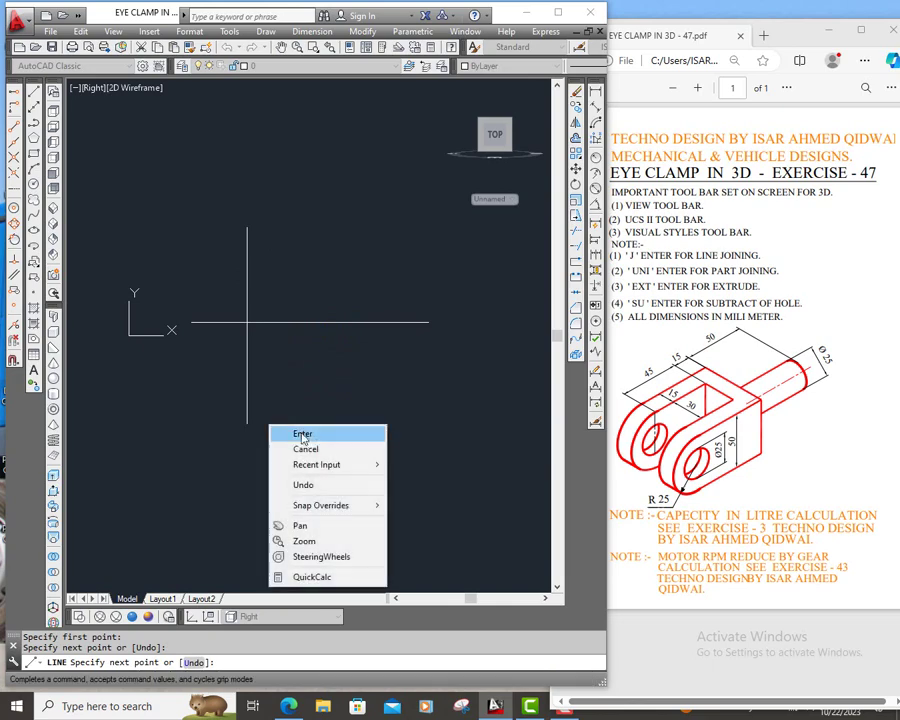
{"action": "left_click", "coordinate": [302, 435]}
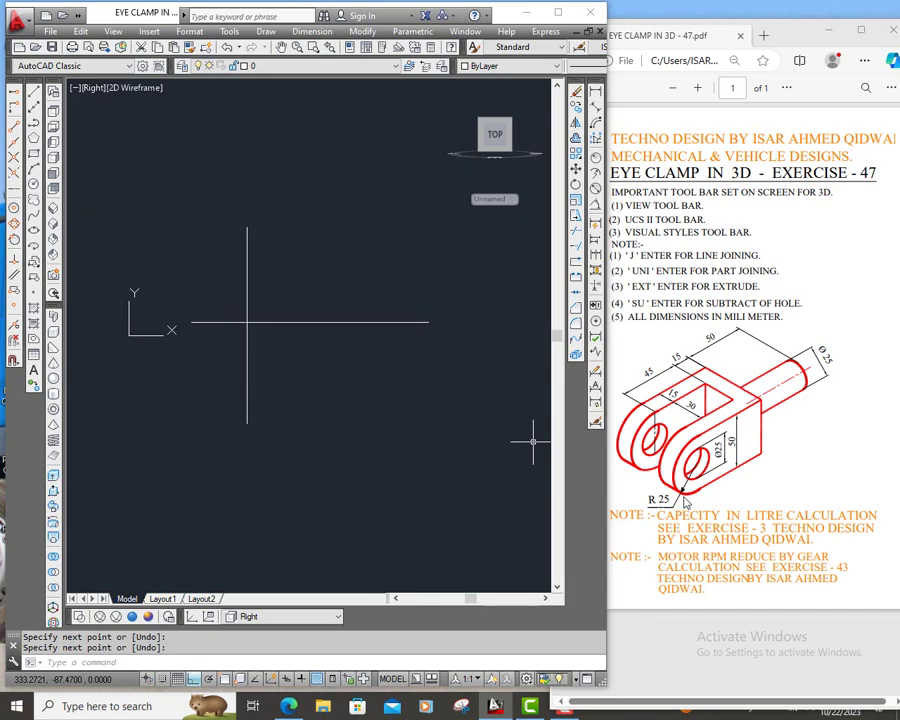
With Osnap on, draw a 50-diameter circle centred on the lines' intersection.
{"action": "left_click", "coordinate": [14, 188]}
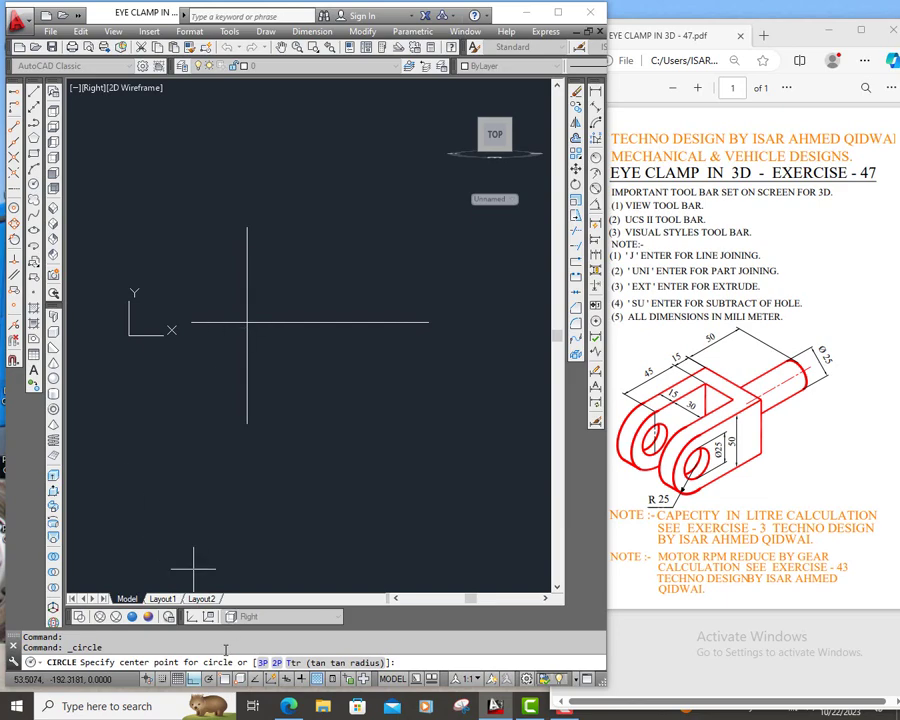
{"action": "key", "text": "F3"}
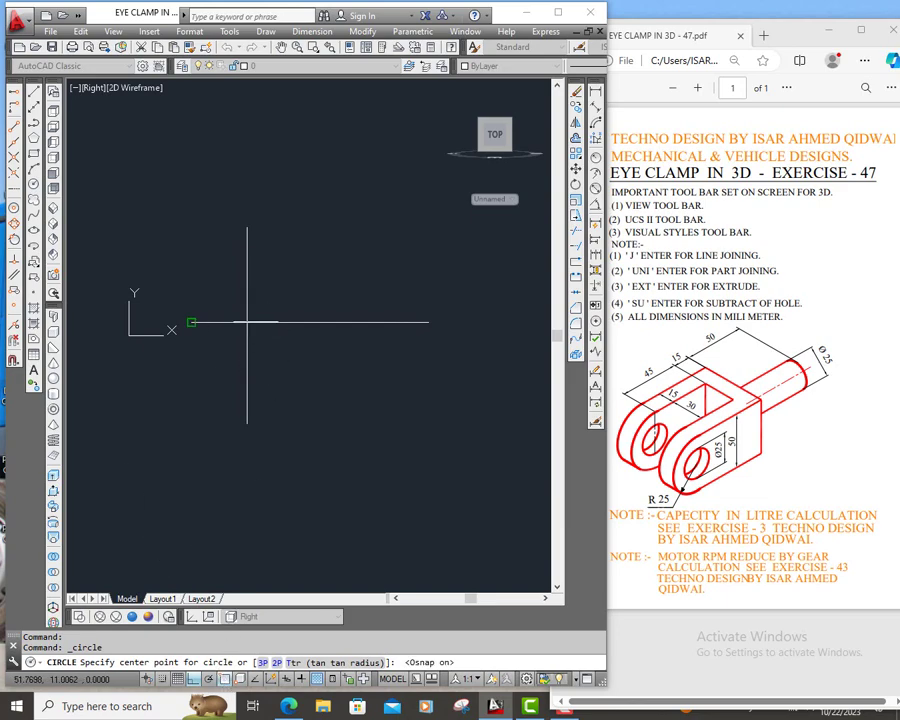
{"action": "left_click", "coordinate": [247, 322]}
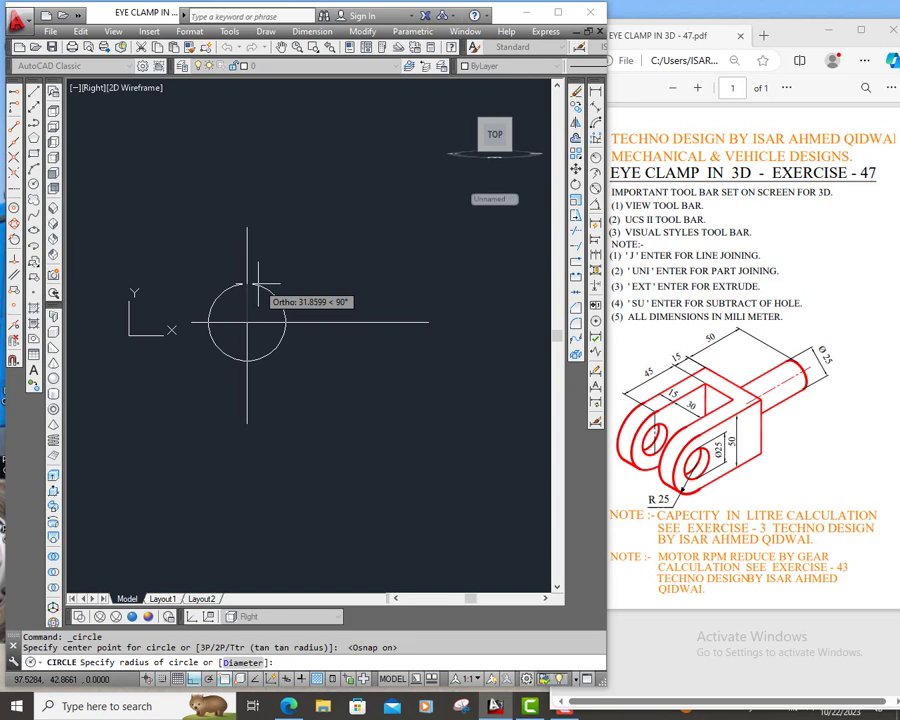
{"action": "type", "text": "d"}
{"action": "key", "text": "Return"}
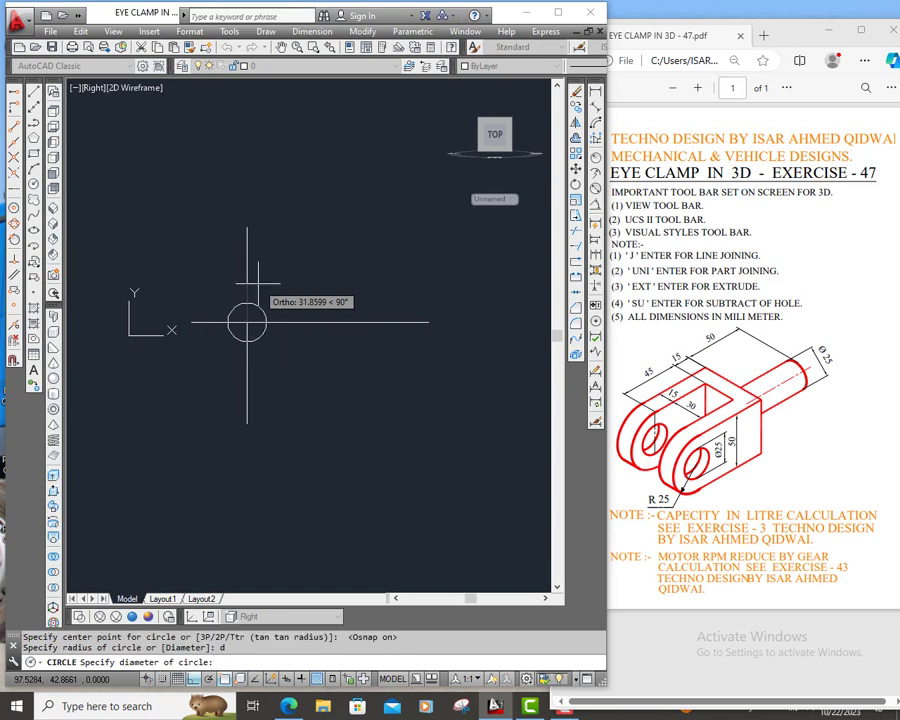
{"action": "type", "text": "5"}
{"action": "type", "text": "0"}
{"action": "key", "text": "Return"}
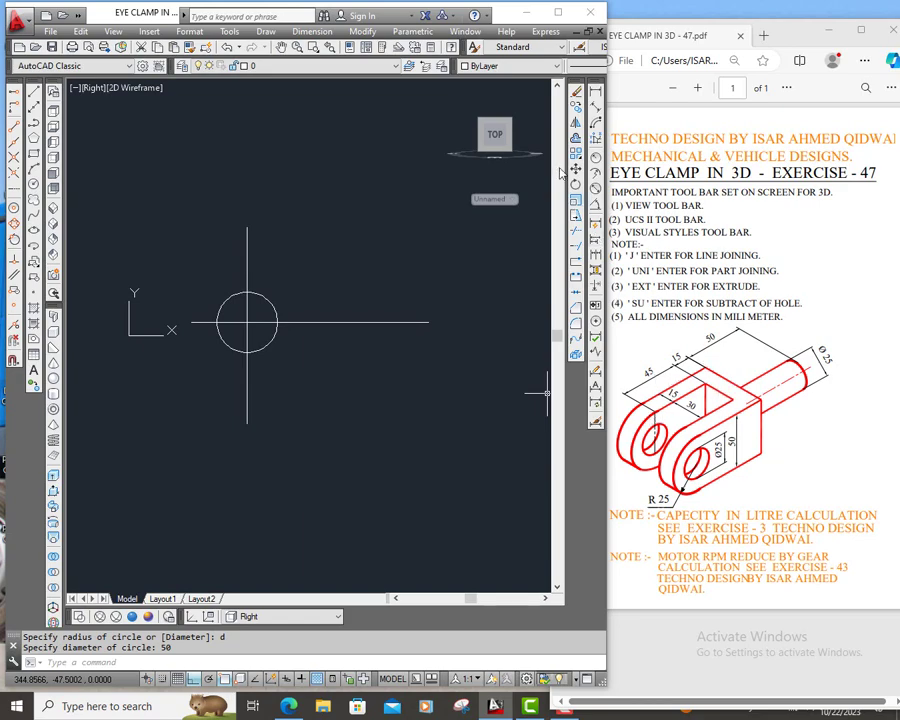
Offset the vertical line 60 units to the right.
{"action": "left_click", "coordinate": [595, 138]}
{"action": "type", "text": "60"}
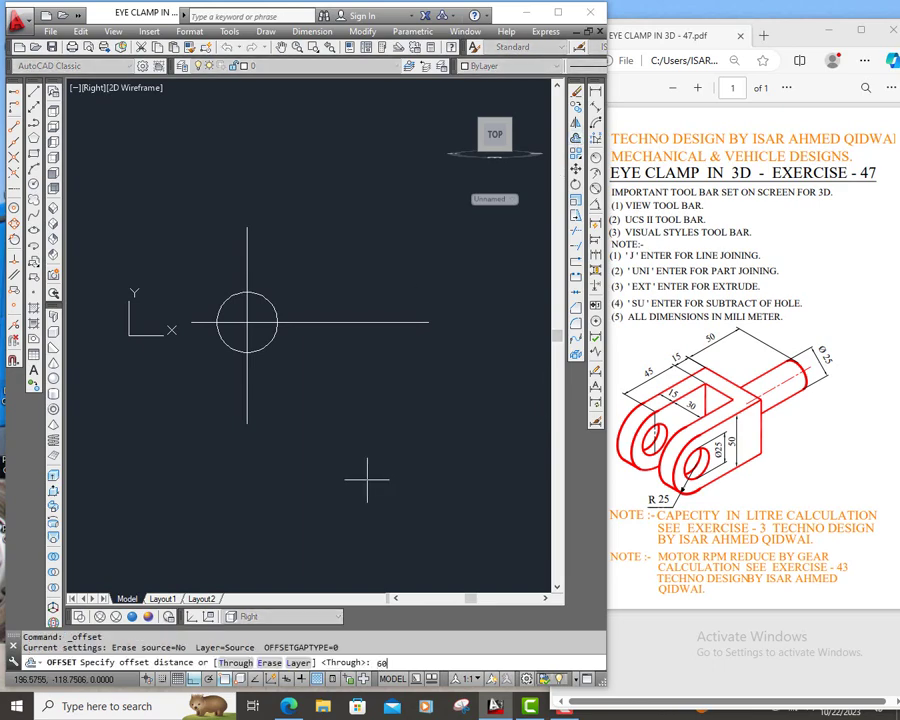
{"action": "key", "text": "Return"}
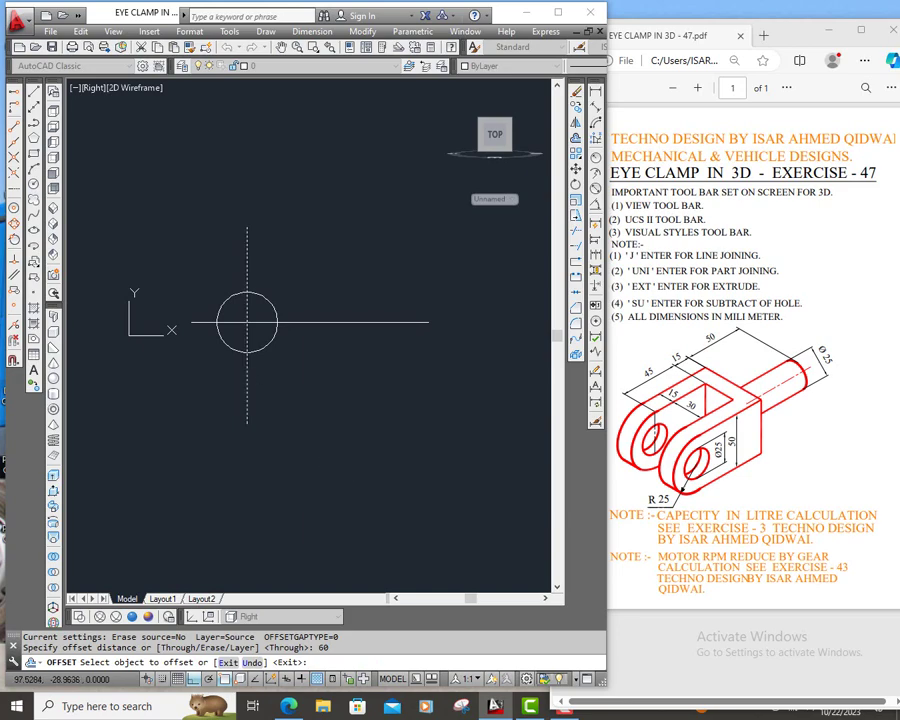
{"action": "left_click", "coordinate": [247, 260]}
{"action": "left_click", "coordinate": [350, 372]}
{"action": "right_click", "coordinate": [384, 382]}
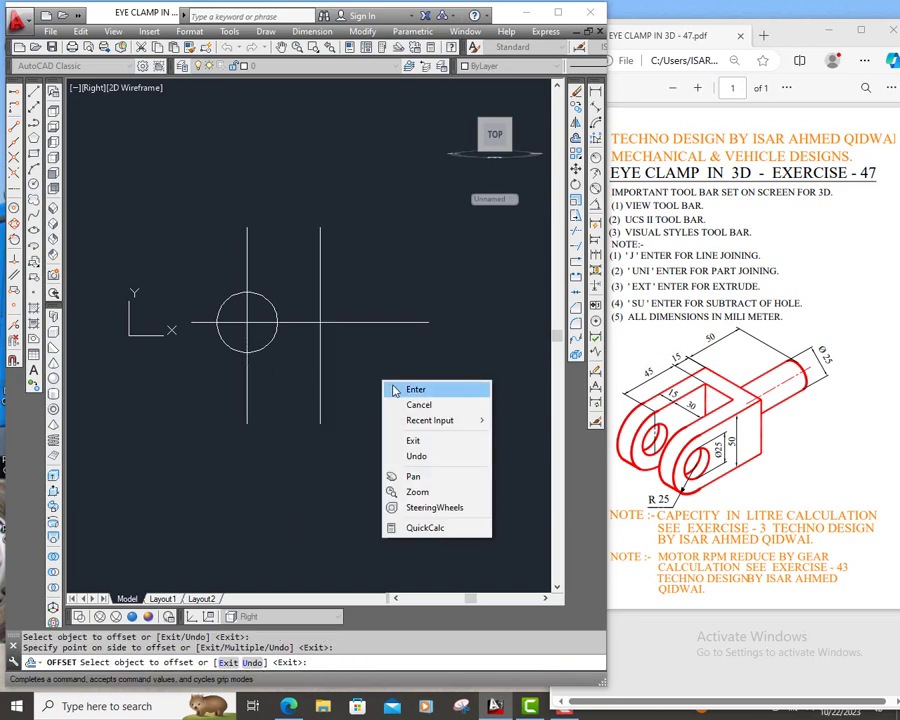
{"action": "left_click", "coordinate": [413, 389]}
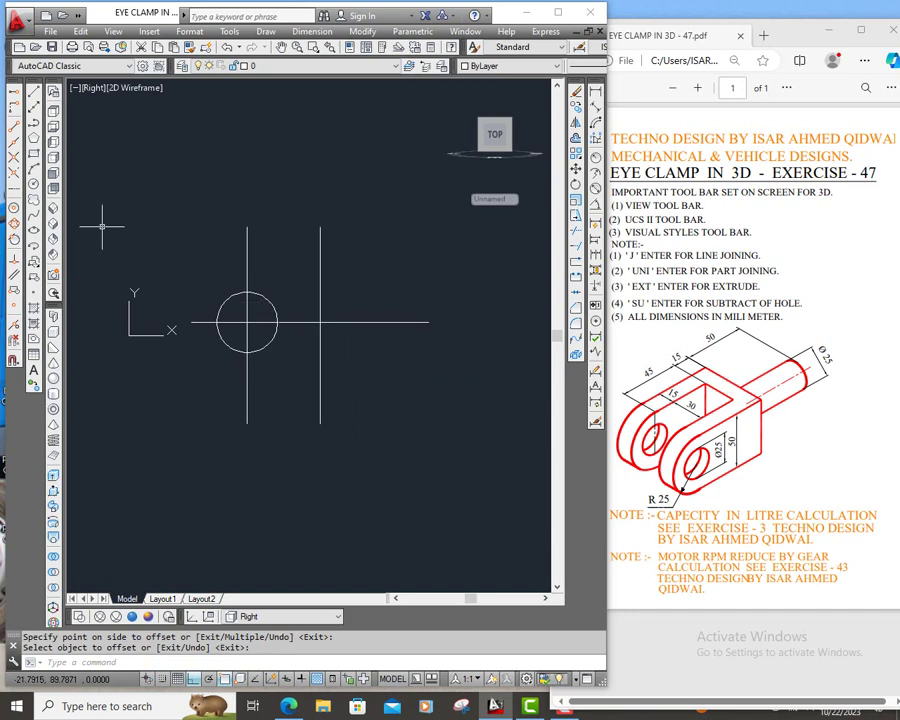
Draw horizontal lines from the circle's top and bottom past the new vertical line.
{"action": "left_click", "coordinate": [14, 91]}
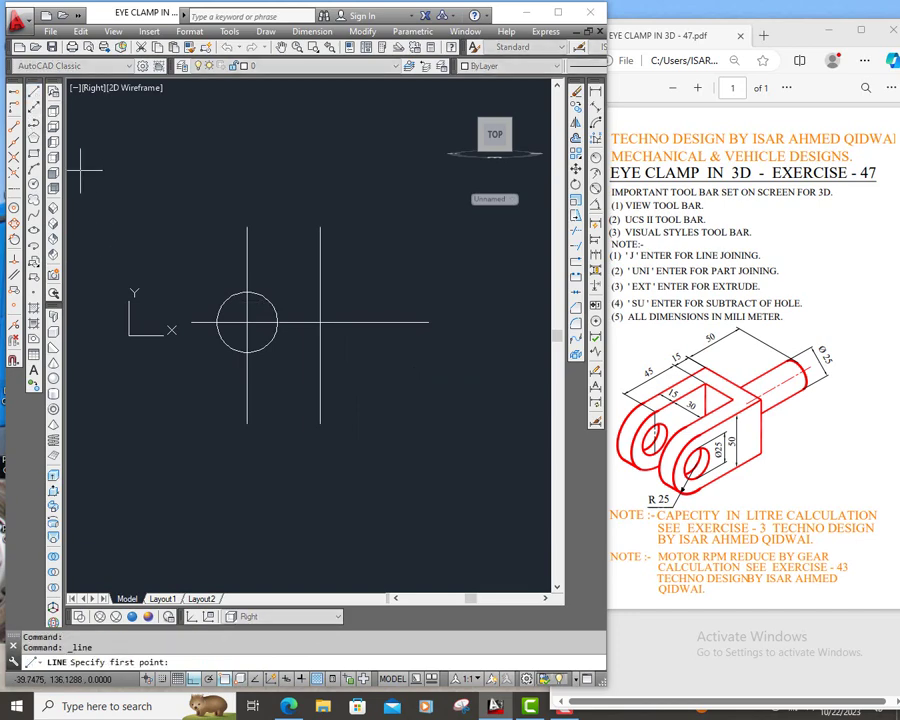
{"action": "left_click", "coordinate": [247, 292]}
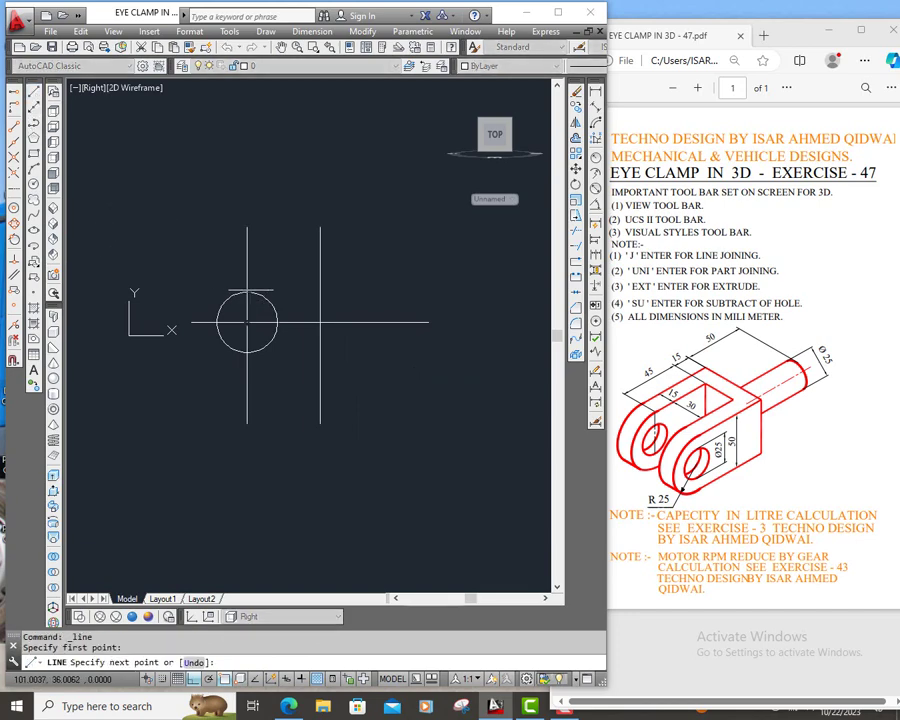
{"action": "left_click", "coordinate": [378, 292]}
{"action": "right_click", "coordinate": [378, 292]}
{"action": "left_click", "coordinate": [400, 297]}
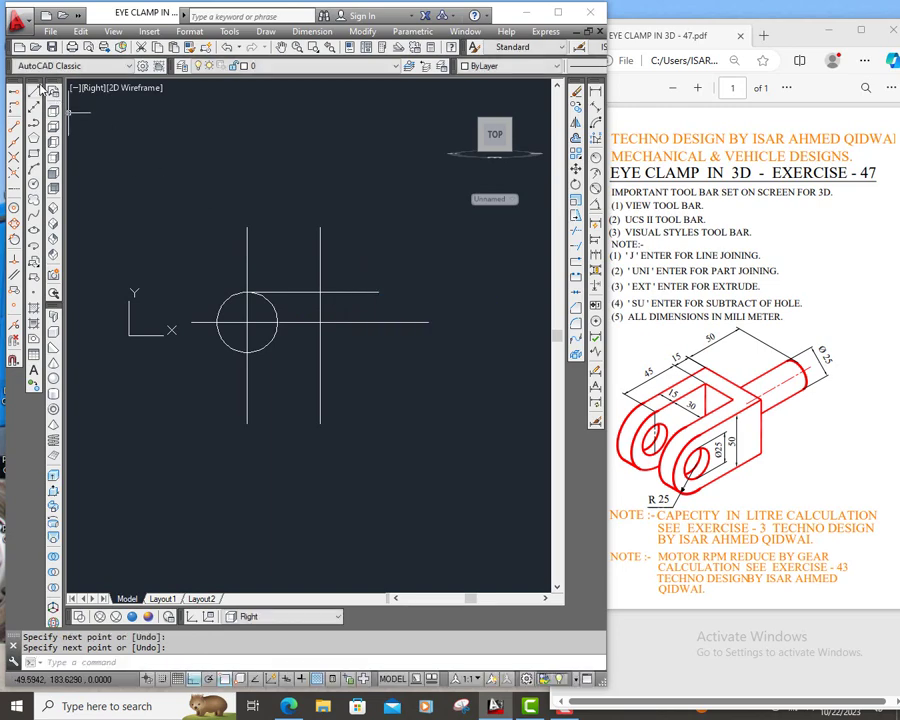
{"action": "left_click", "coordinate": [14, 91]}
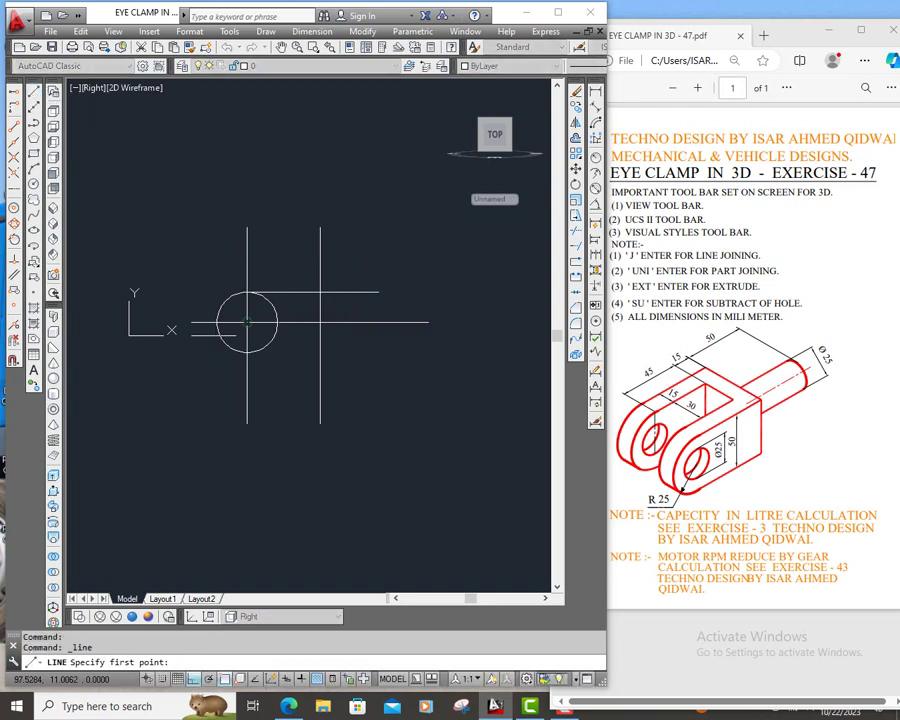
{"action": "left_click", "coordinate": [247, 352]}
{"action": "left_click", "coordinate": [367, 352]}
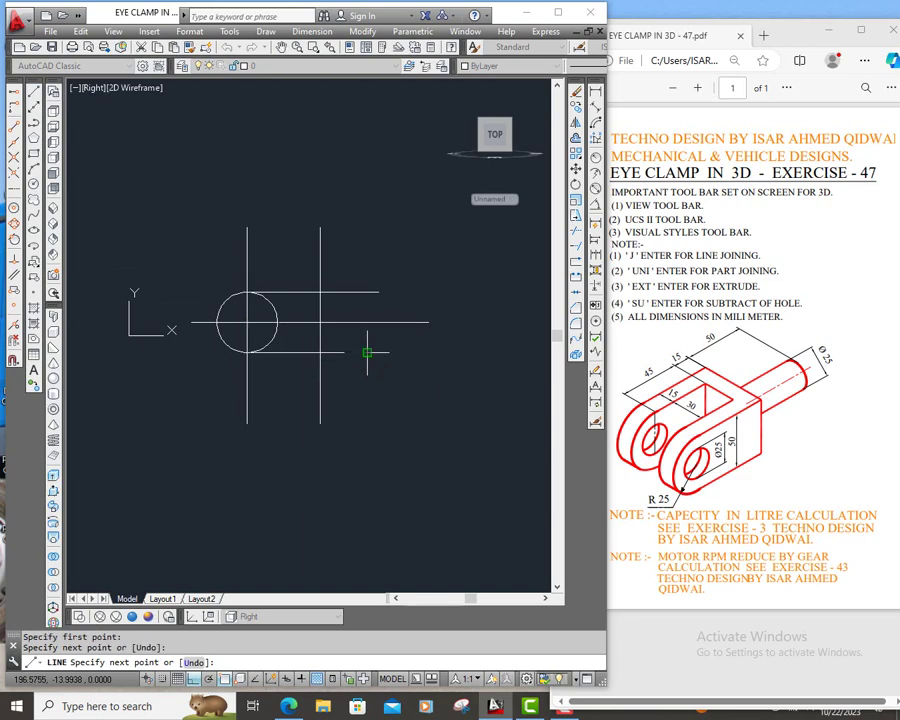
{"action": "right_click", "coordinate": [367, 352]}
{"action": "left_click", "coordinate": [395, 367]}
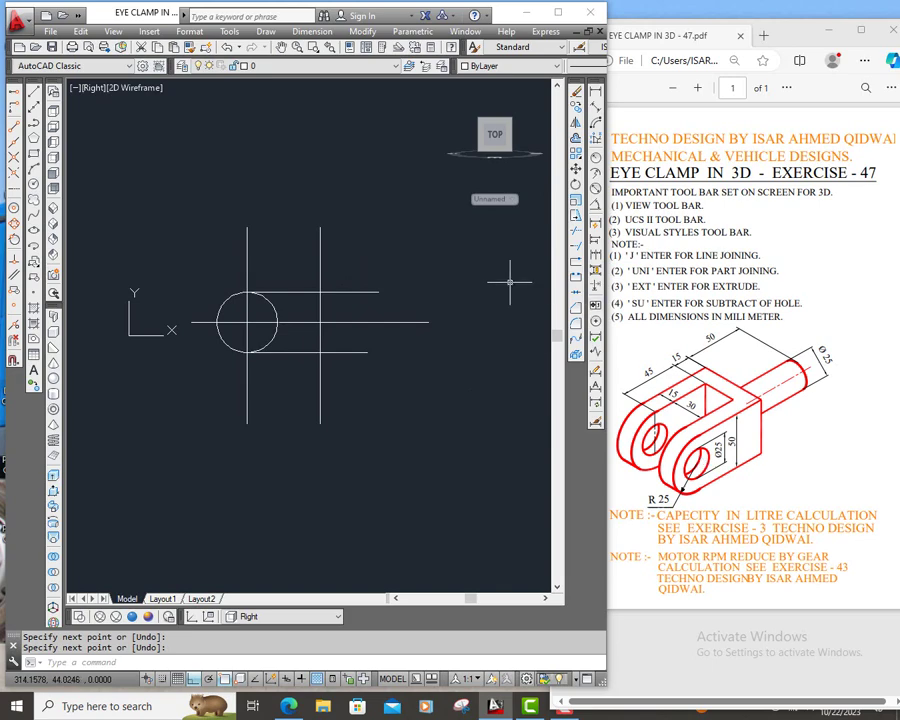
Trim away the circle's right half and the excess ends of the right vertical and bottom lines.
{"action": "left_click", "coordinate": [576, 236]}
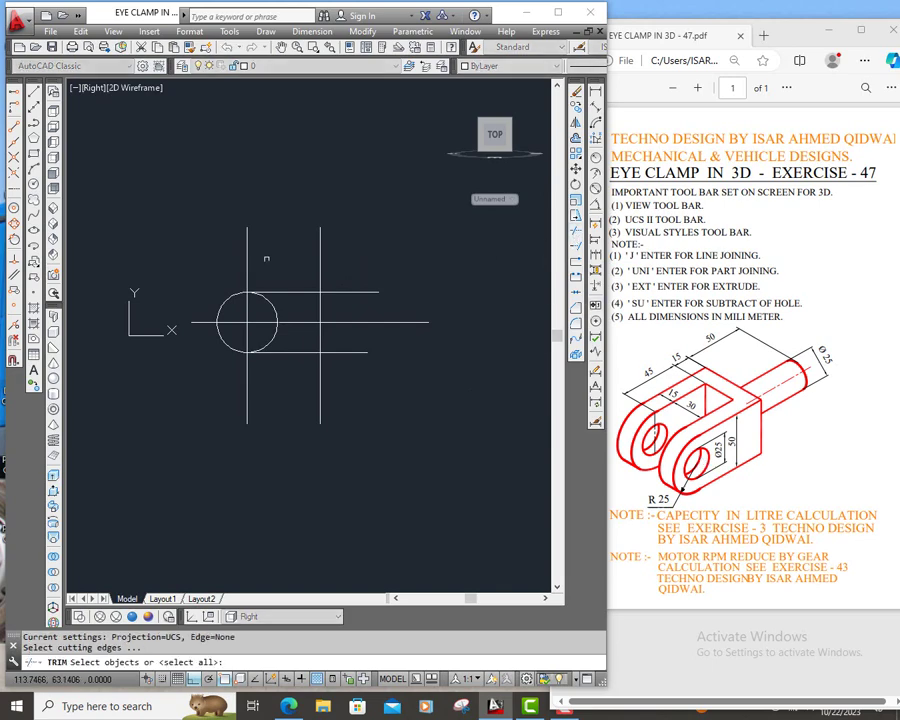
{"action": "left_click", "coordinate": [168, 228]}
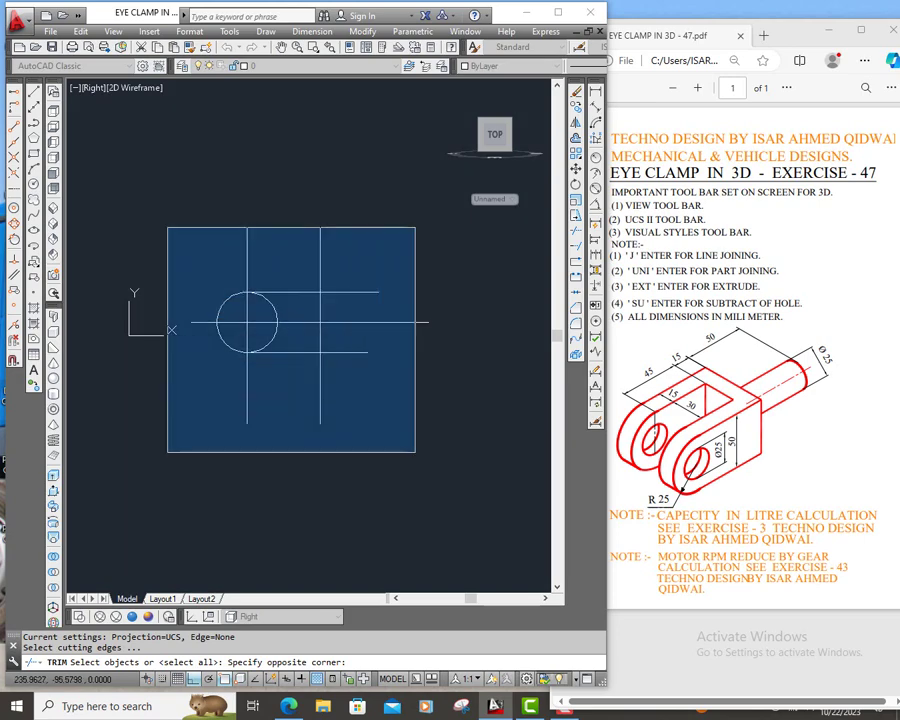
{"action": "left_click", "coordinate": [423, 460]}
{"action": "key", "text": "Return"}
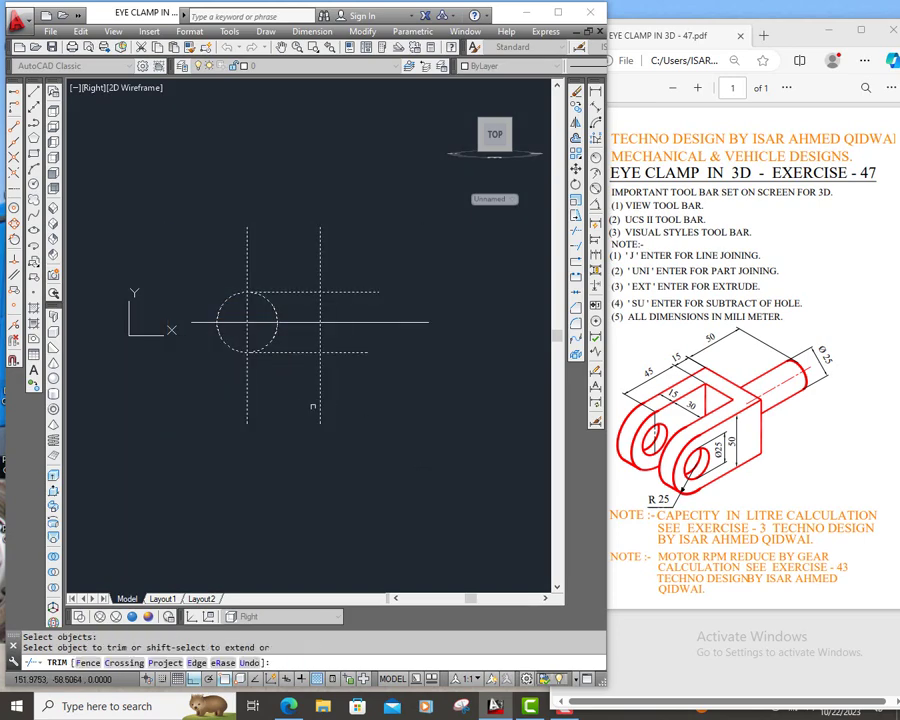
{"action": "left_click", "coordinate": [273, 326]}
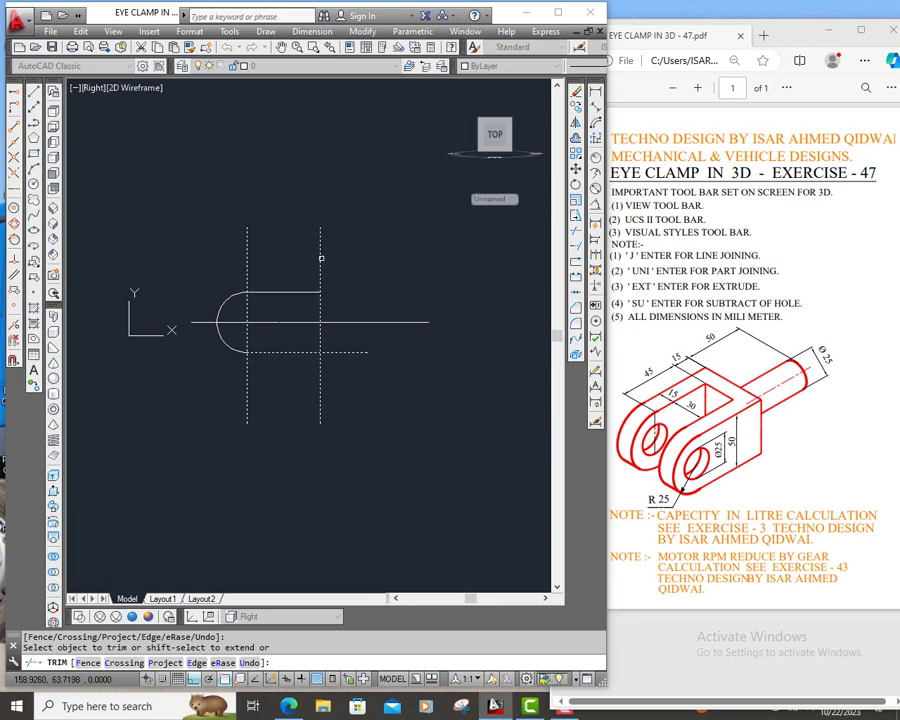
{"action": "left_click", "coordinate": [320, 394]}
{"action": "left_click", "coordinate": [353, 352]}
{"action": "right_click", "coordinate": [353, 375]}
{"action": "left_click", "coordinate": [358, 381]}
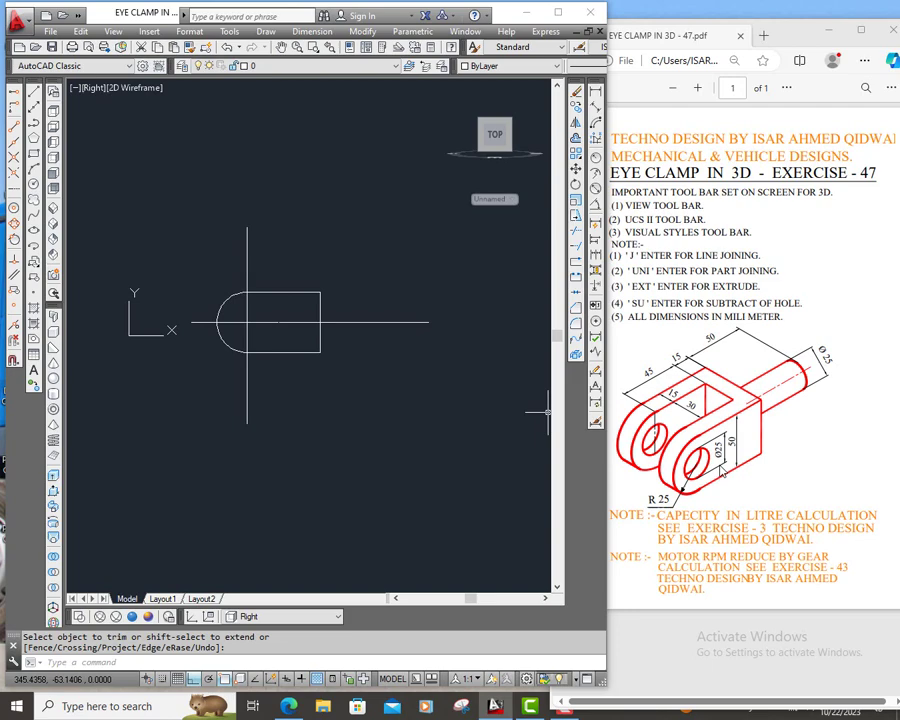
Draw a 25-diameter circle at the centre-line intersection.
{"action": "left_click", "coordinate": [33, 187]}
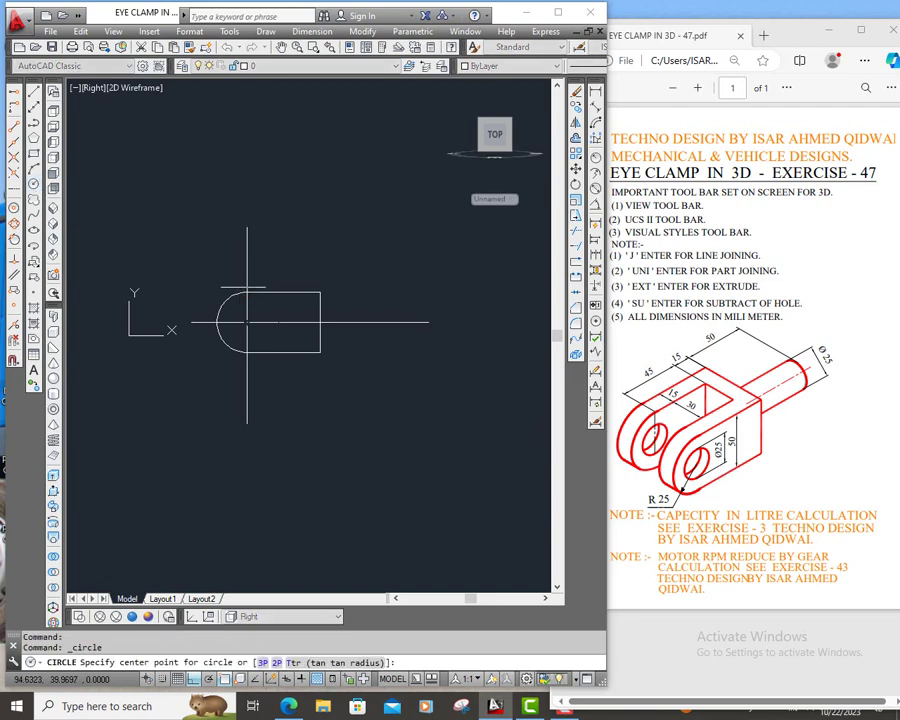
{"action": "left_click", "coordinate": [247, 322]}
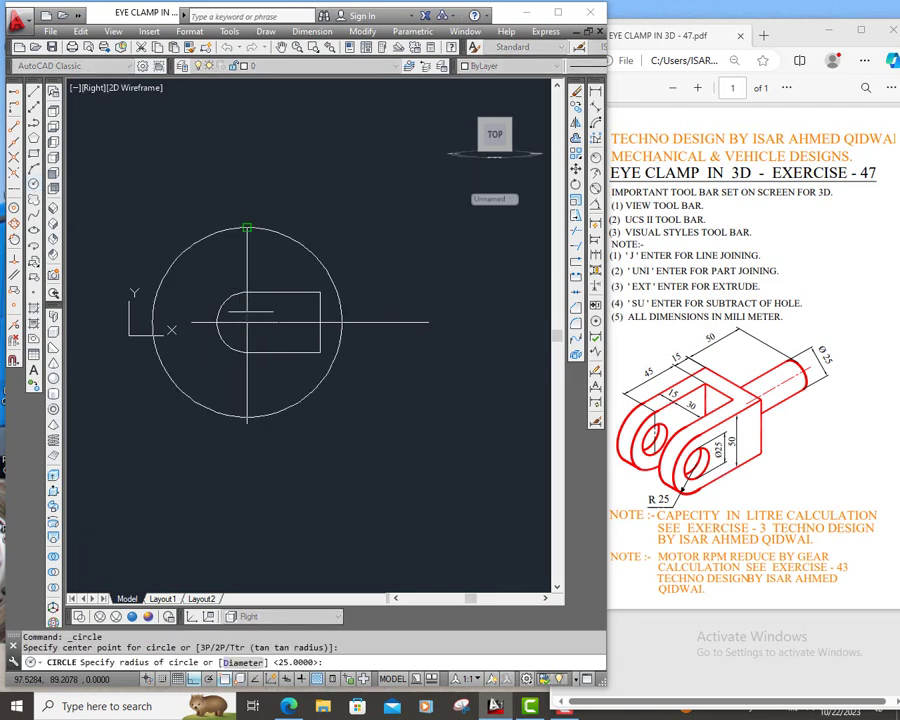
{"action": "type", "text": "d"}
{"action": "key", "text": "Return"}
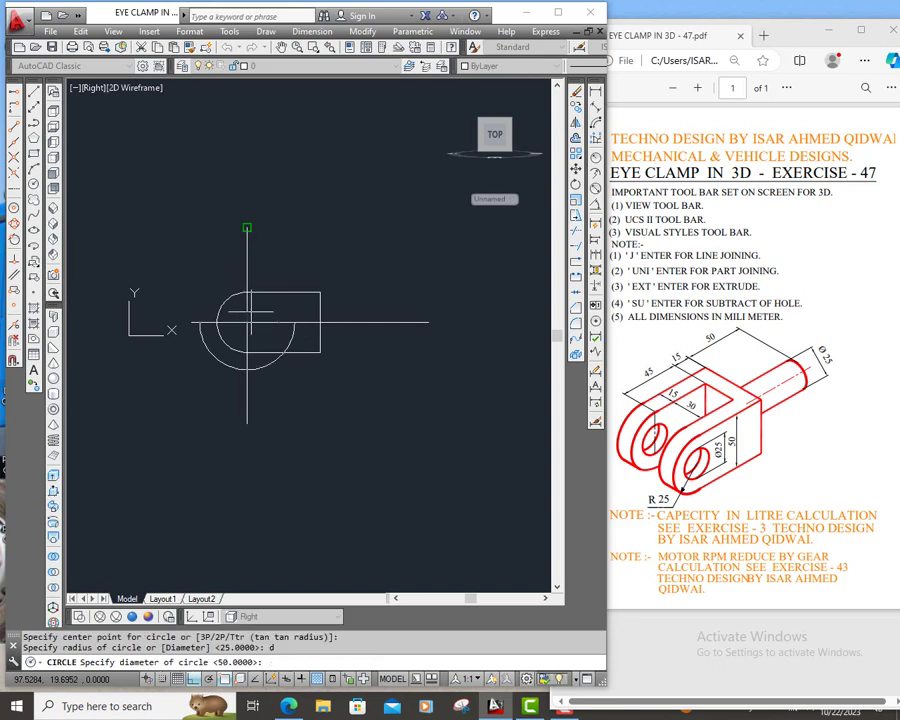
{"action": "type", "text": "25"}
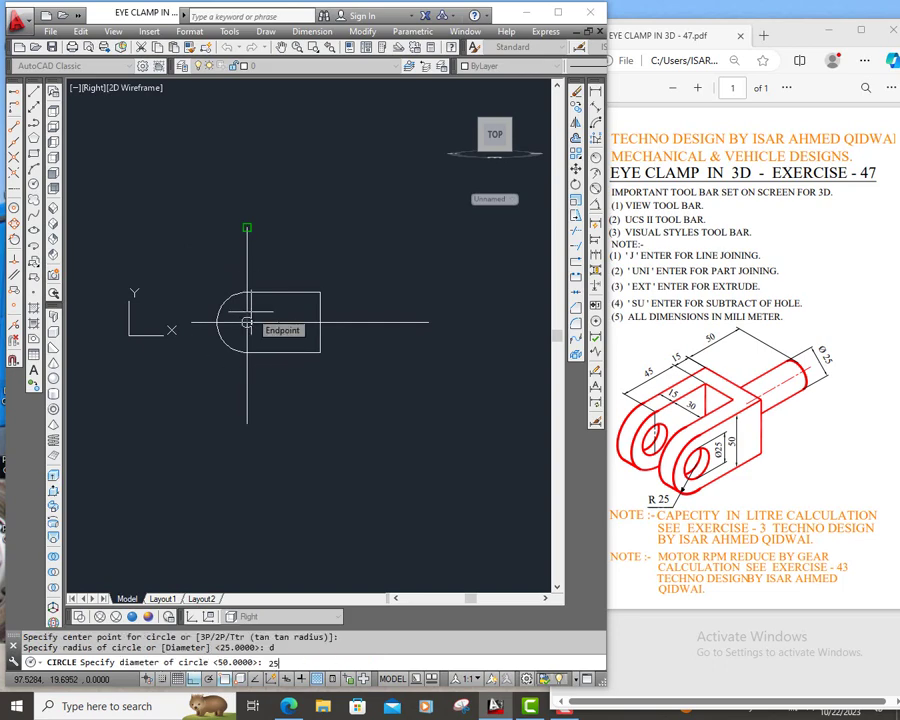
{"action": "key", "text": "Return"}
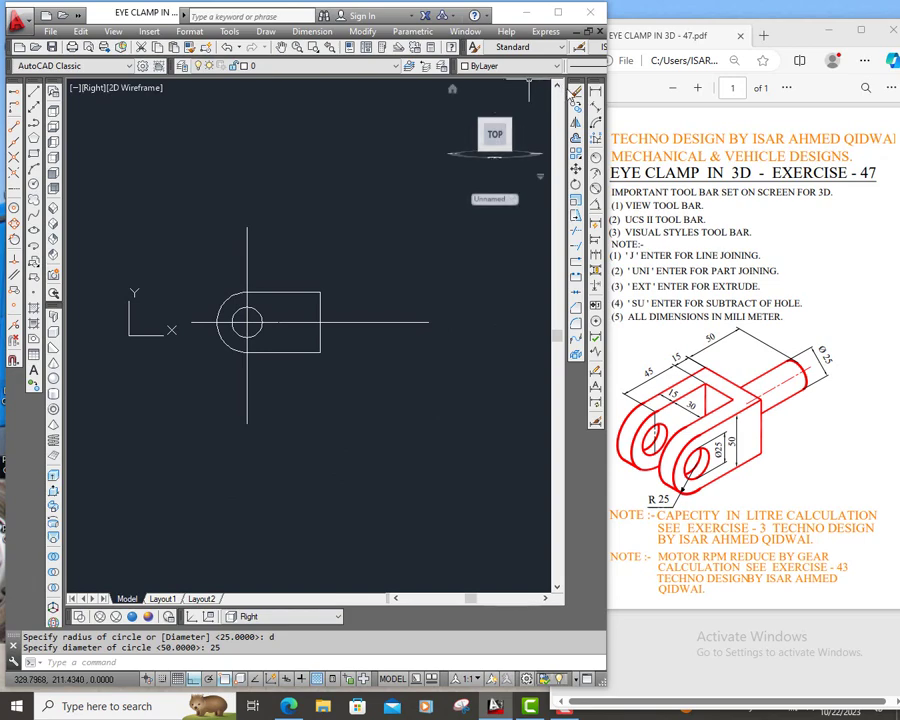
Erase the horizontal and vertical centre lines.
{"action": "left_click", "coordinate": [576, 93]}
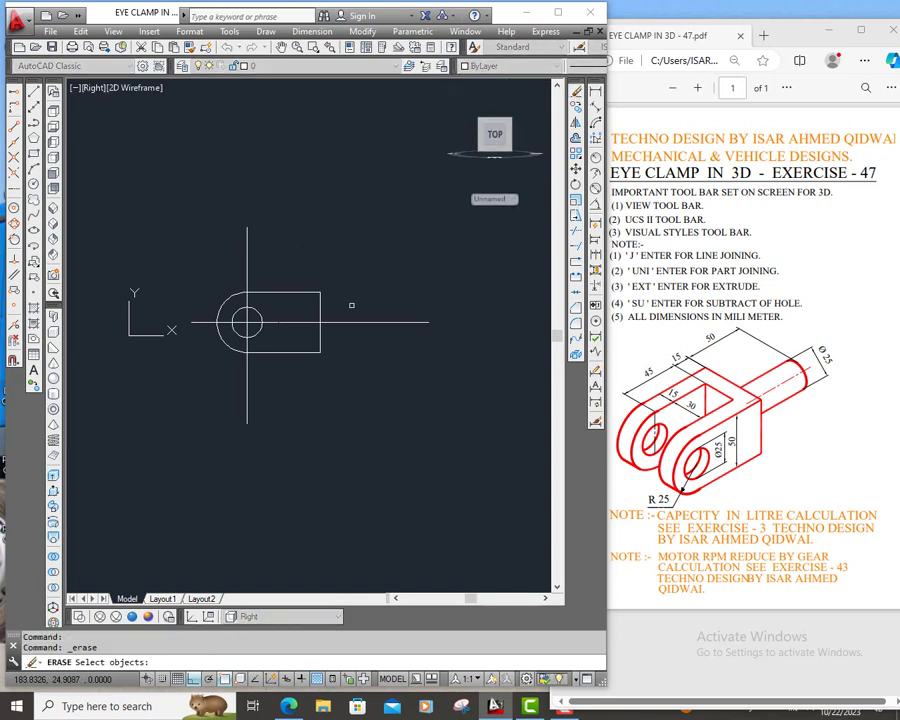
{"action": "left_click", "coordinate": [247, 225]}
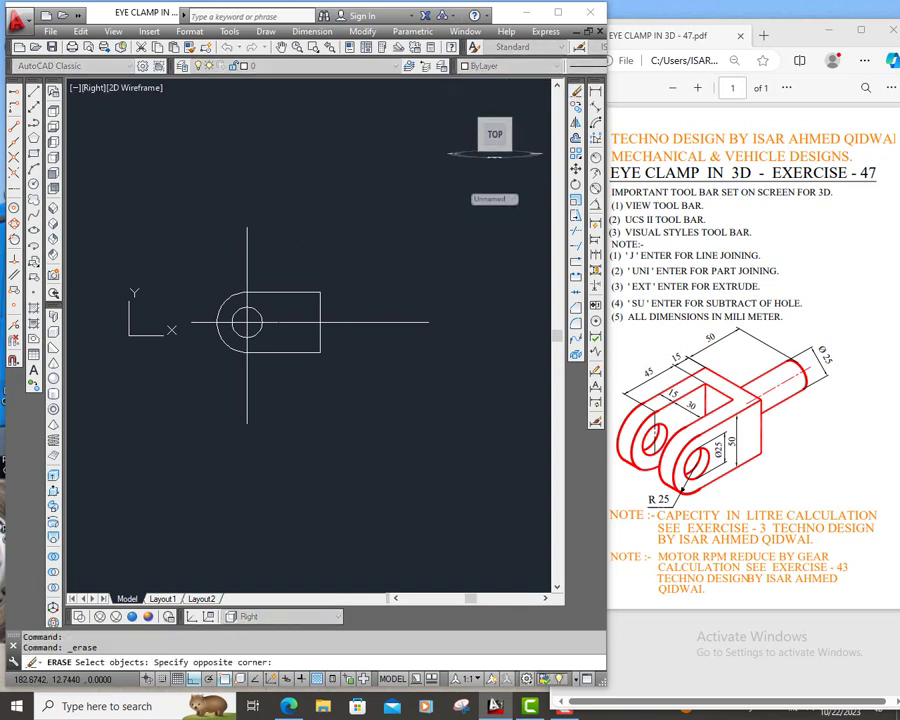
{"action": "left_click", "coordinate": [347, 322]}
{"action": "left_click", "coordinate": [347, 322]}
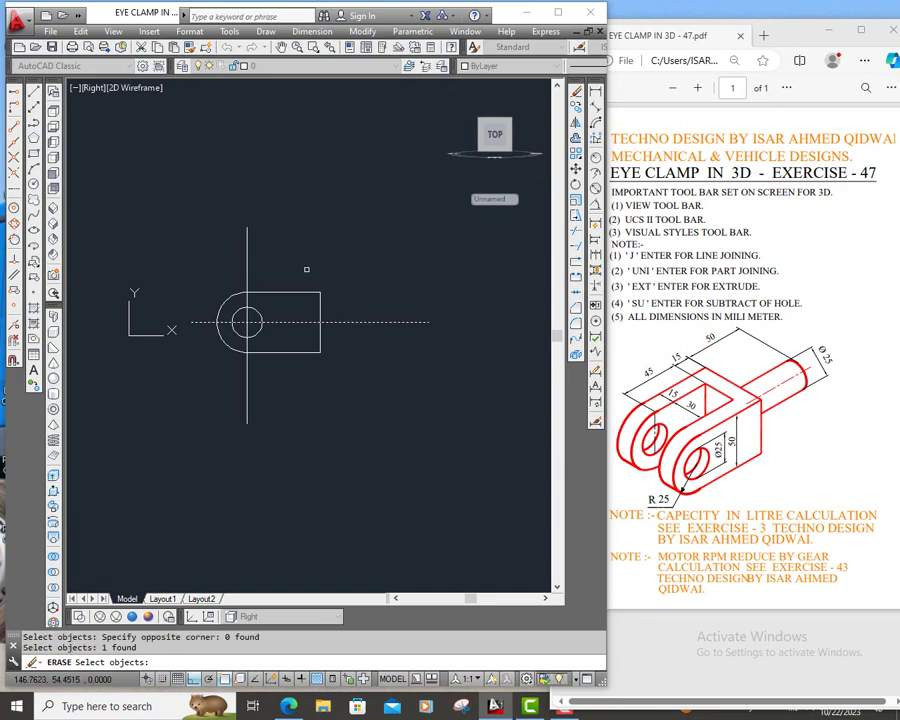
{"action": "left_click", "coordinate": [247, 250]}
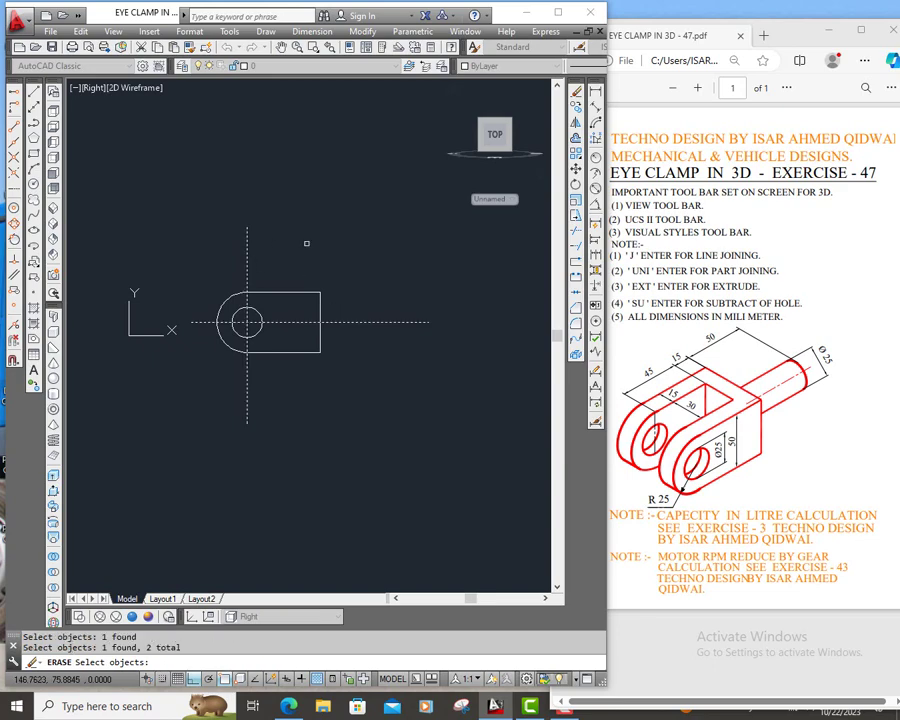
{"action": "key", "text": "Return"}
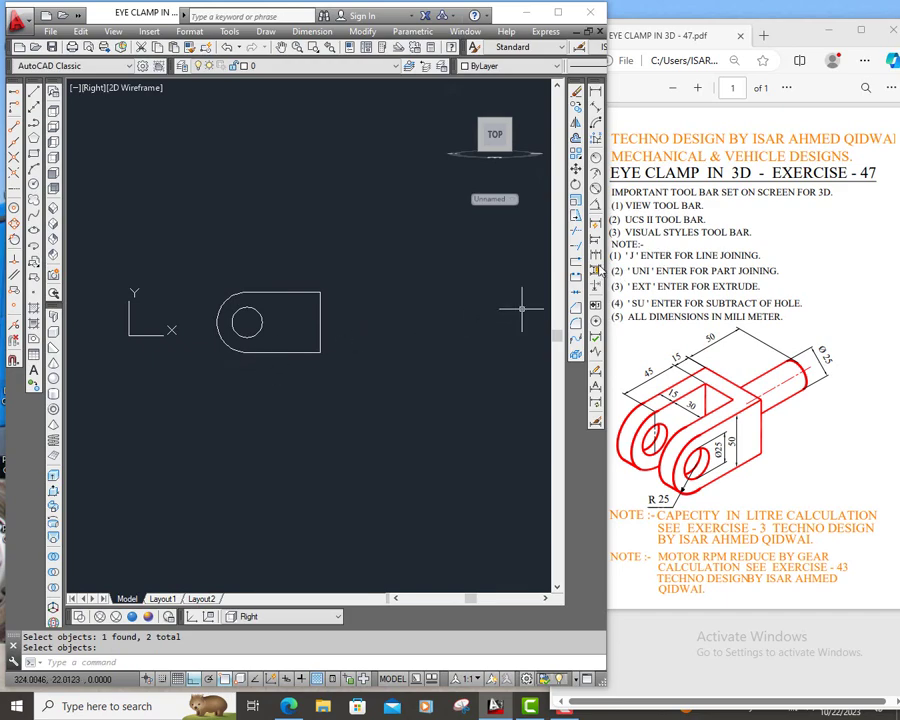
Join the four profile edges into one closed polyline and verify by selecting it.
{"action": "left_click", "coordinate": [339, 663]}
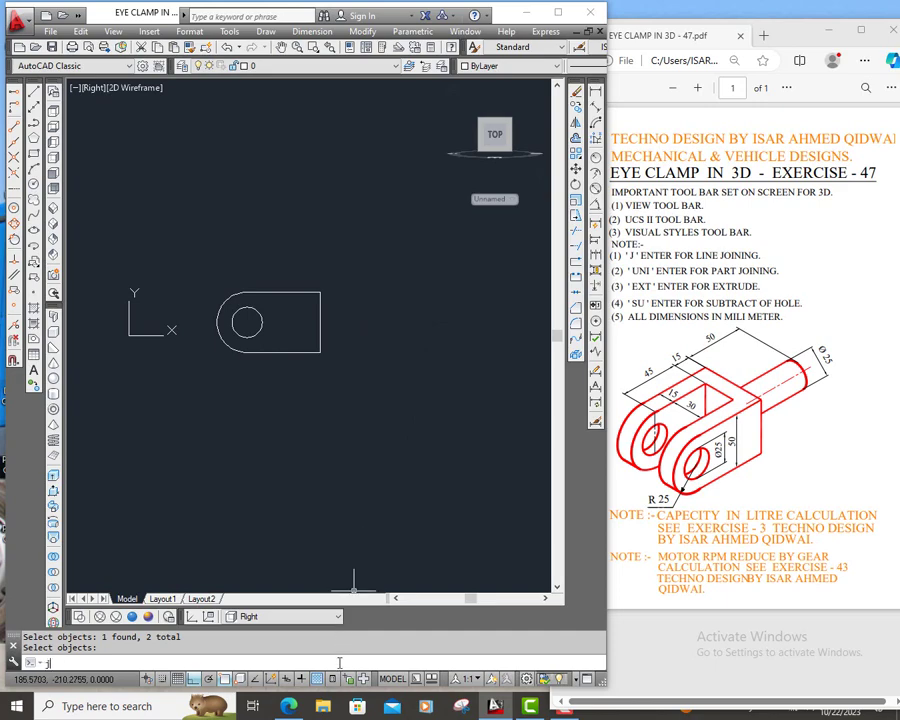
{"action": "type", "text": "J"}
{"action": "key", "text": "Return"}
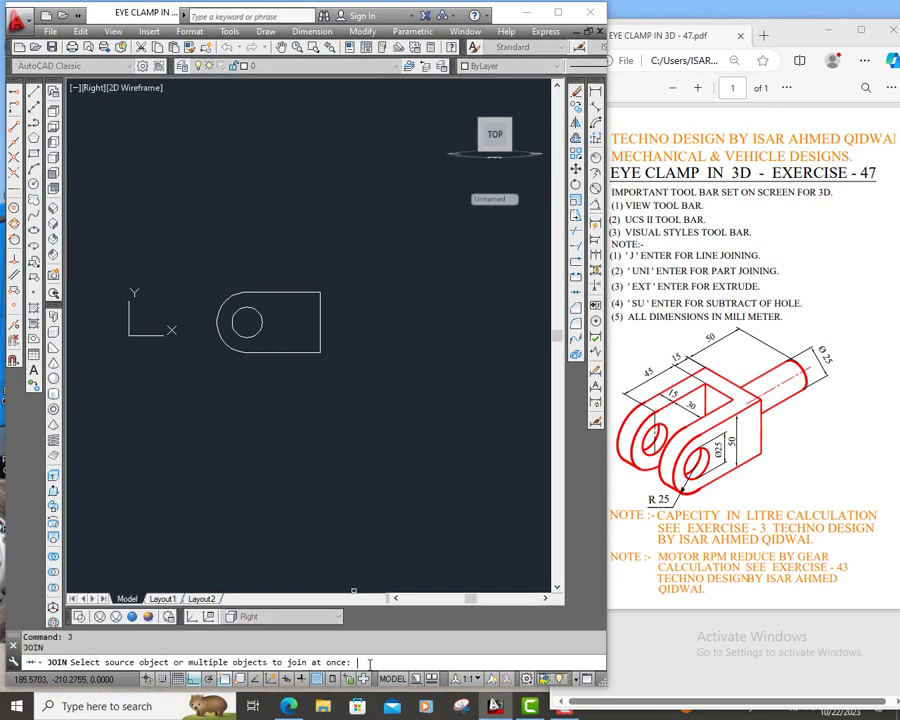
{"action": "left_click", "coordinate": [205, 265]}
{"action": "left_click", "coordinate": [392, 408]}
{"action": "key", "text": "Return"}
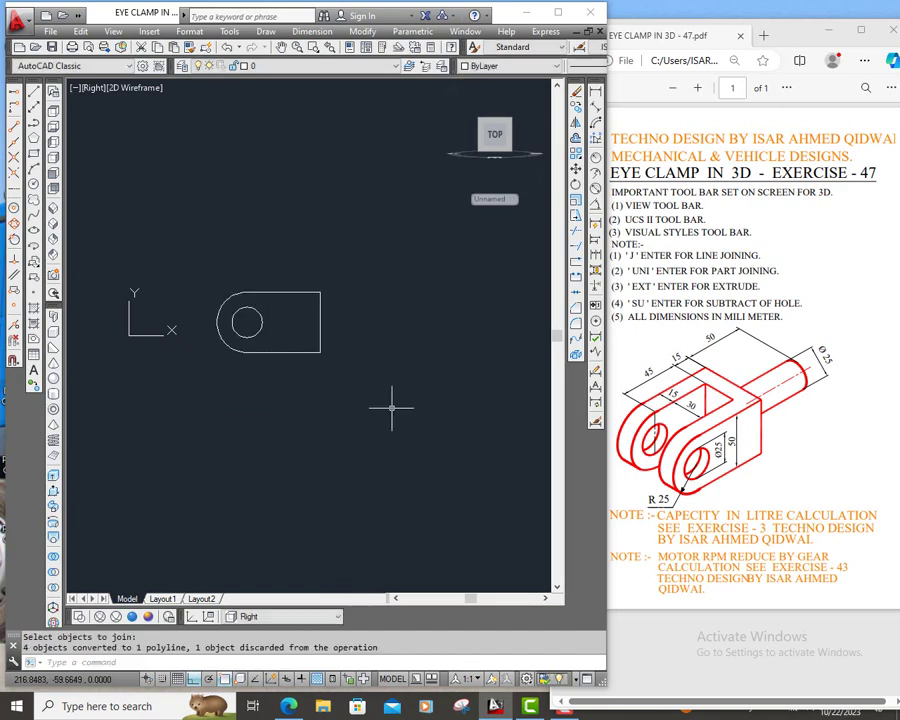
{"action": "left_click", "coordinate": [284, 352]}
{"action": "left_click", "coordinate": [224, 426]}
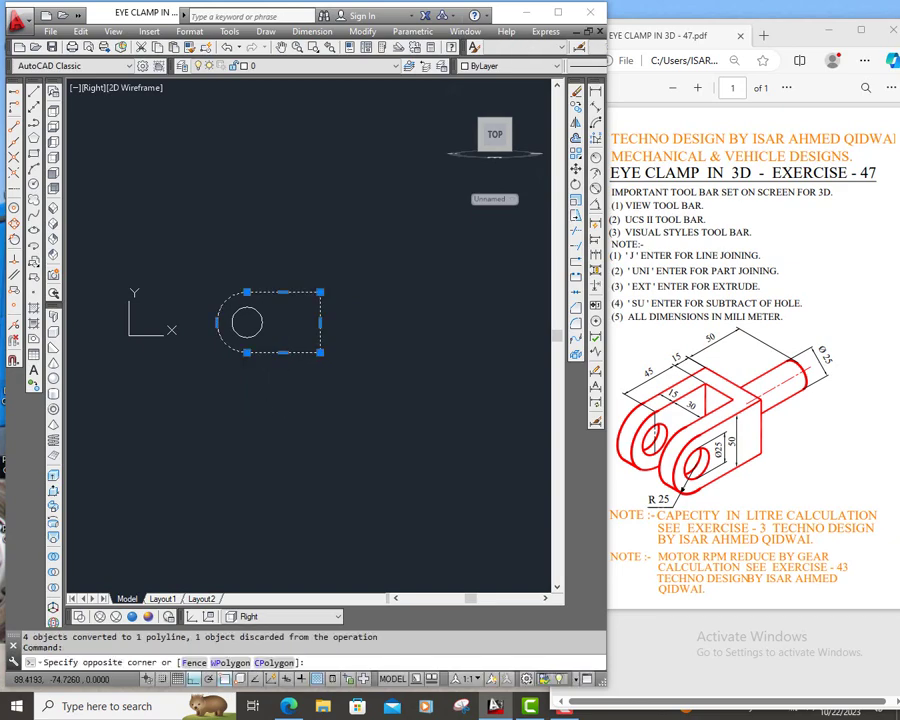
{"action": "key", "text": "Escape"}
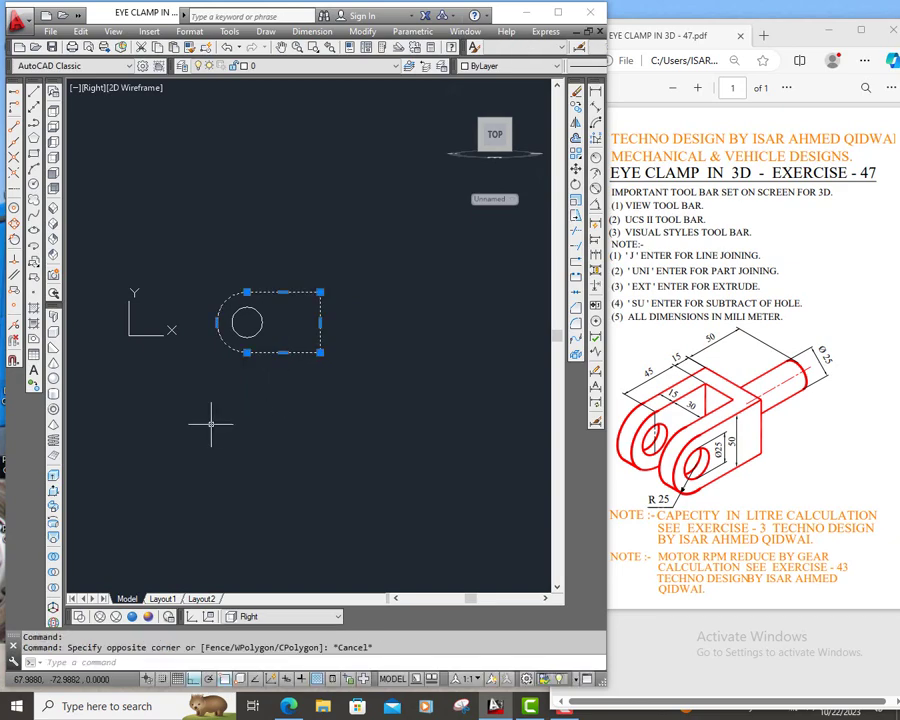
{"action": "key", "text": "Escape"}
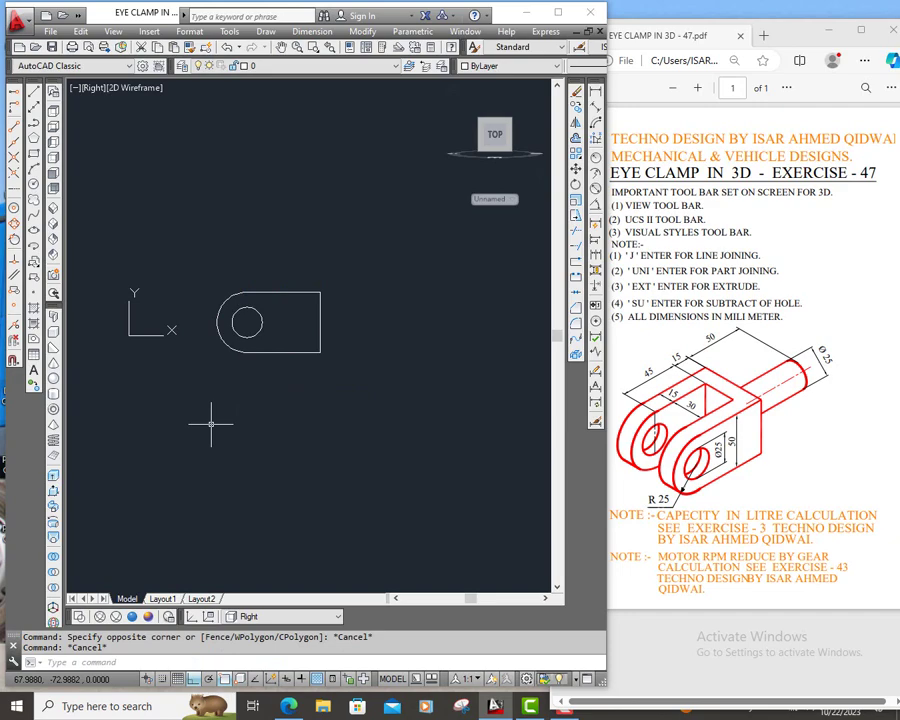
{"action": "left_click", "coordinate": [218, 322]}
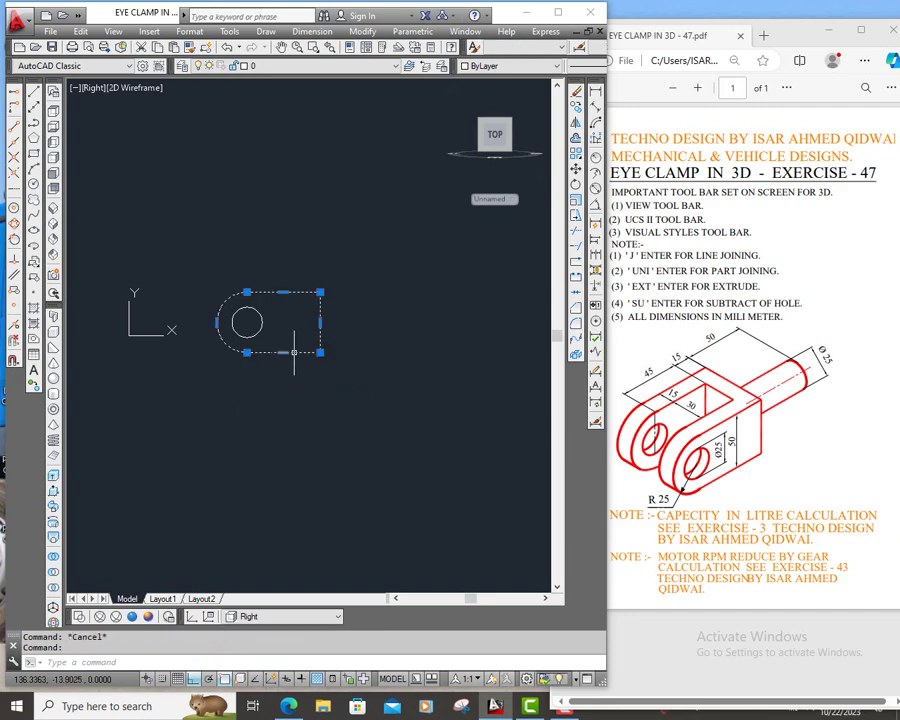
{"action": "key", "text": "Escape"}
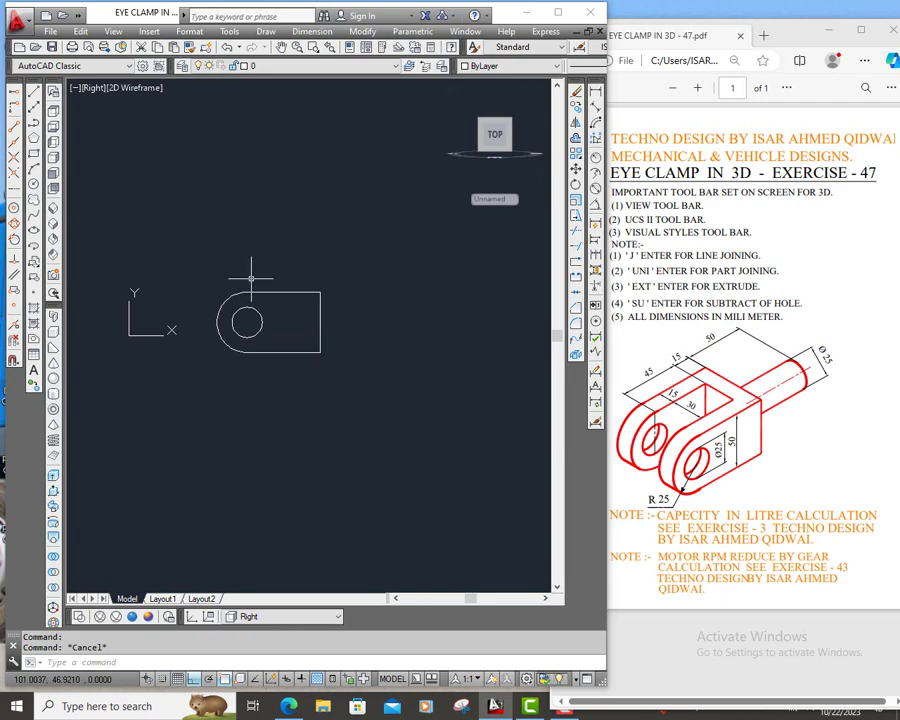
Zoom in and pan to bring the profile into better view.
{"action": "left_click", "coordinate": [298, 48]}
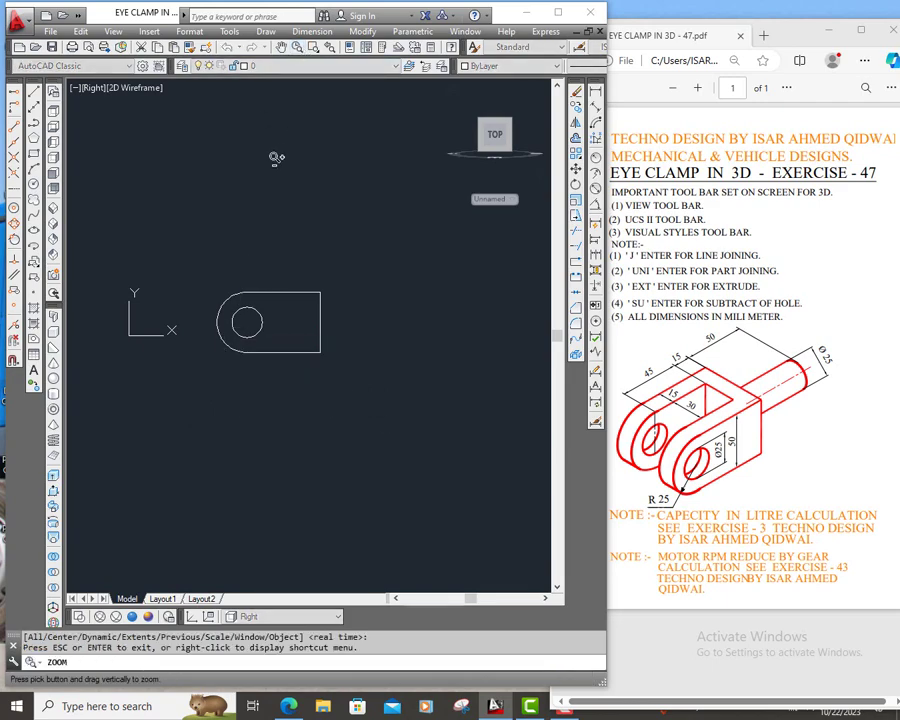
{"action": "mouse_move", "coordinate": [278, 158]}
{"action": "left_mouse_down"}
{"action": "mouse_move", "coordinate": [283, 287]}
{"action": "mouse_move", "coordinate": [280, 194]}
{"action": "left_mouse_up"}
{"action": "right_click", "coordinate": [283, 216]}
{"action": "left_click", "coordinate": [310, 245]}
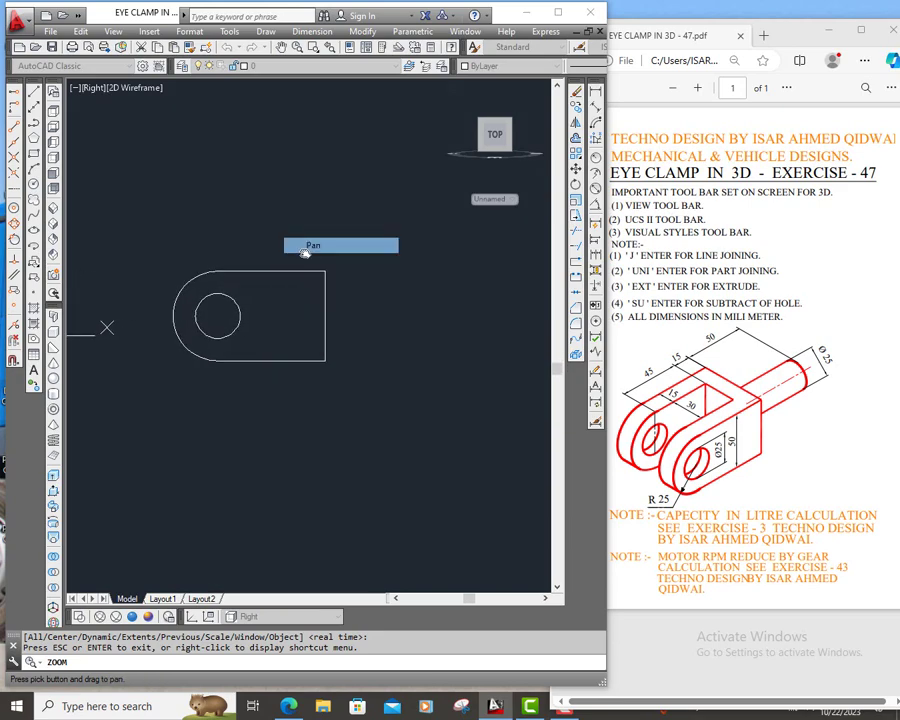
{"action": "left_click_drag", "start_coordinate": [243, 311], "coordinate": [321, 368]}
{"action": "right_click", "coordinate": [336, 367]}
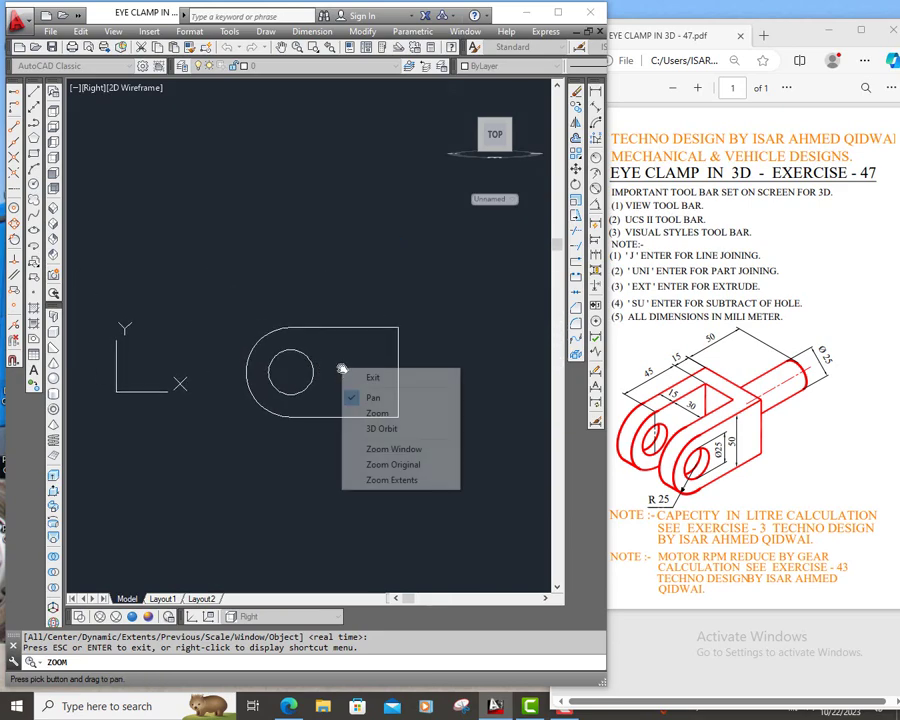
{"action": "left_click", "coordinate": [370, 376]}
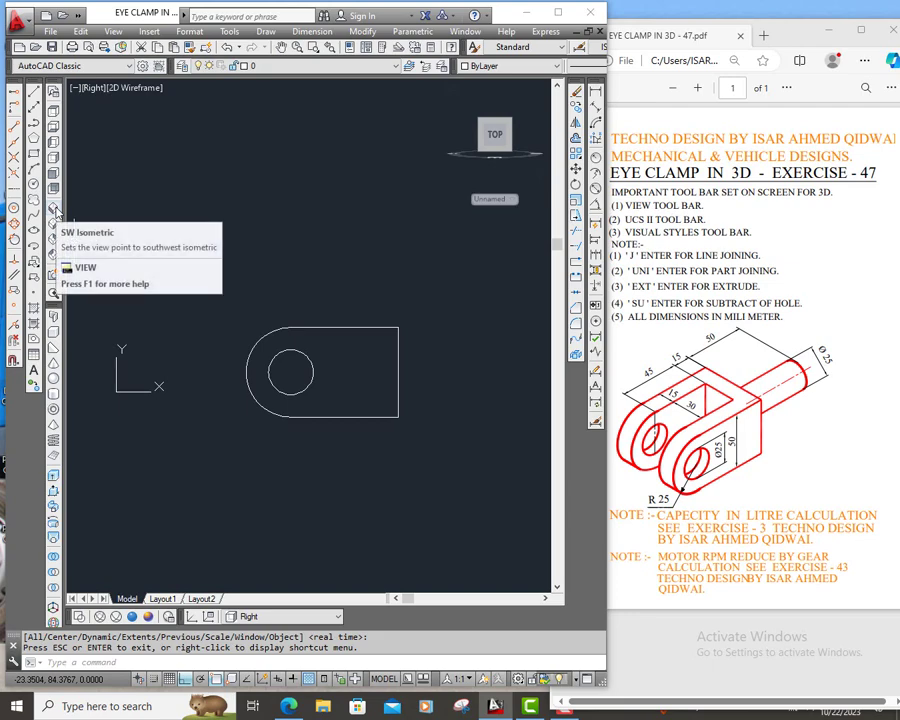
Switch to SW Isometric, then SE Isometric, and zoom out.
{"action": "left_click", "coordinate": [55, 213]}
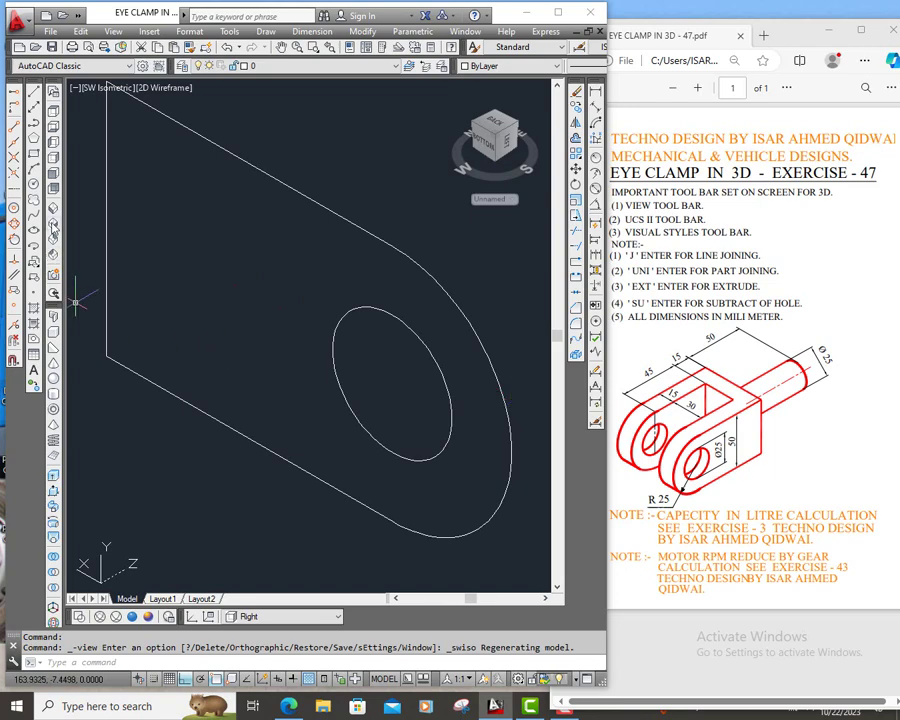
{"action": "left_click", "coordinate": [53, 227]}
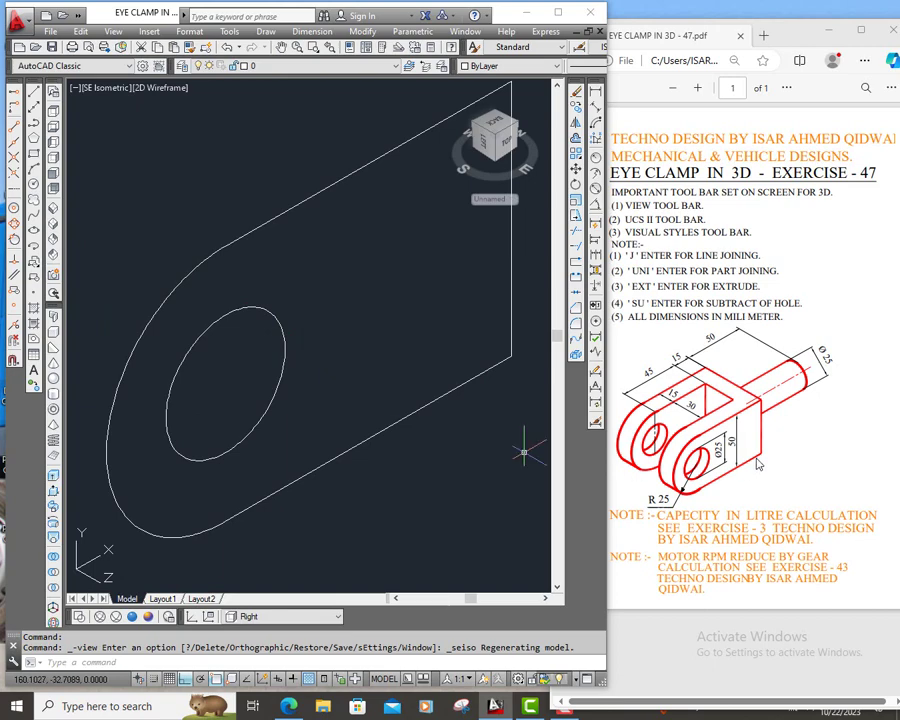
{"action": "left_click", "coordinate": [296, 48]}
{"action": "mouse_move", "coordinate": [257, 112]}
{"action": "left_mouse_down"}
{"action": "mouse_move", "coordinate": [257, 259]}
{"action": "mouse_move", "coordinate": [243, 200]}
{"action": "mouse_move", "coordinate": [243, 252]}
{"action": "mouse_move", "coordinate": [262, 266]}
{"action": "mouse_move", "coordinate": [266, 316]}
{"action": "mouse_move", "coordinate": [266, 276]}
{"action": "mouse_move", "coordinate": [268, 291]}
{"action": "mouse_move", "coordinate": [252, 244]}
{"action": "left_mouse_up"}
{"action": "right_click", "coordinate": [250, 229]}
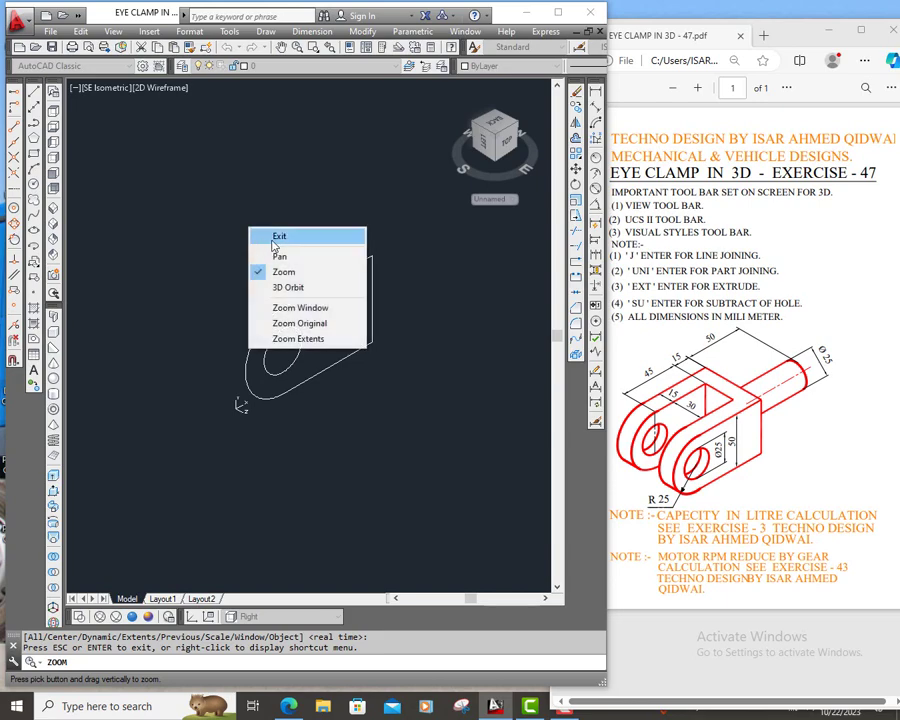
{"action": "left_click", "coordinate": [279, 236]}
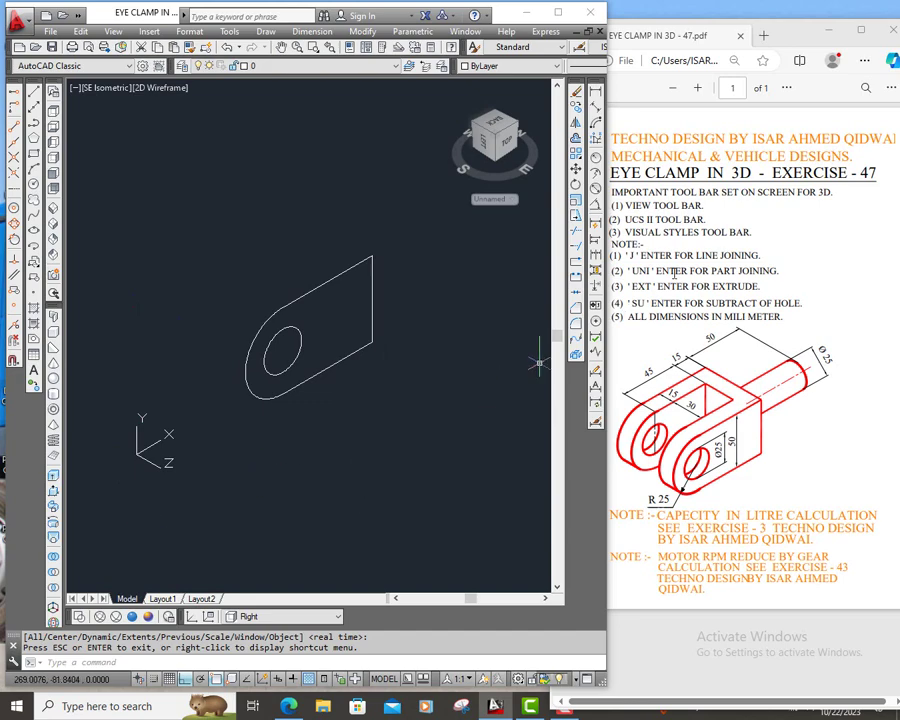
Extrude the outer profile and the inner circle to a height of 15.
{"action": "left_click", "coordinate": [204, 663]}
{"action": "type", "text": "ex"}
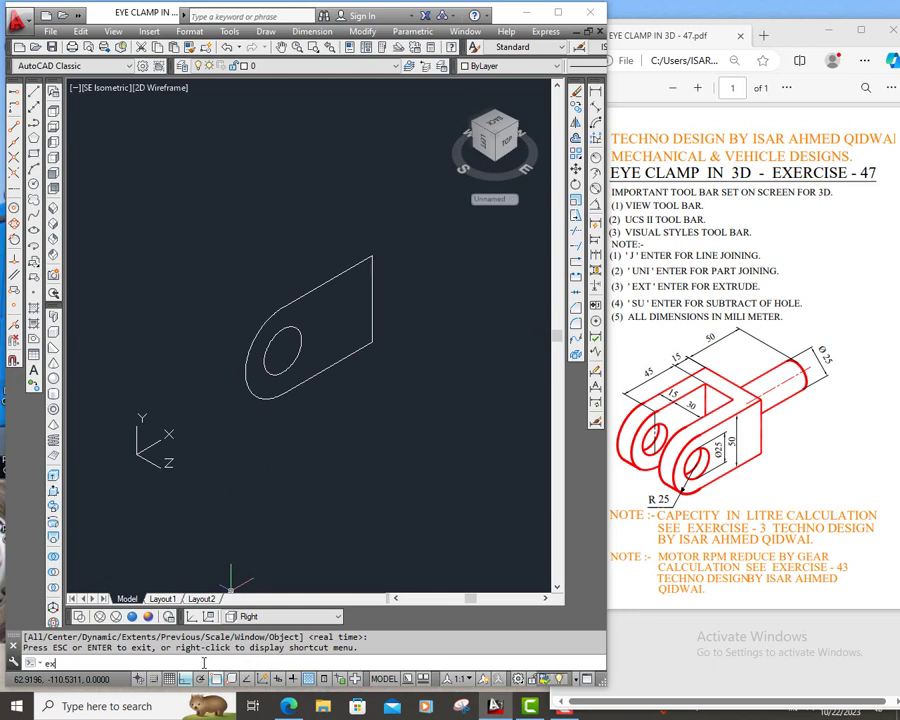
{"action": "type", "text": "t"}
{"action": "key", "text": "Return"}
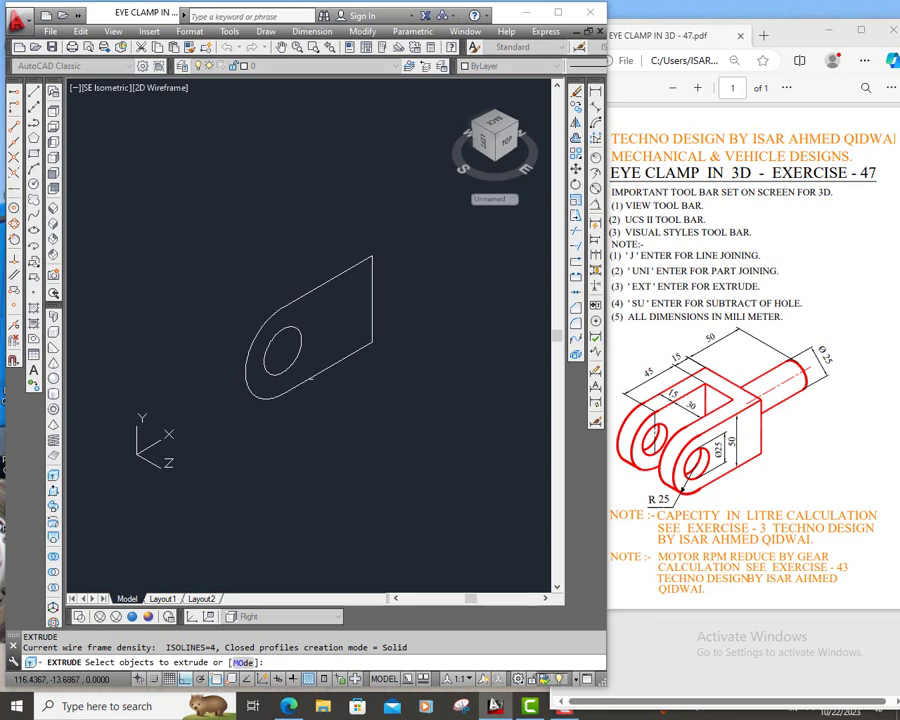
{"action": "left_click", "coordinate": [310, 377]}
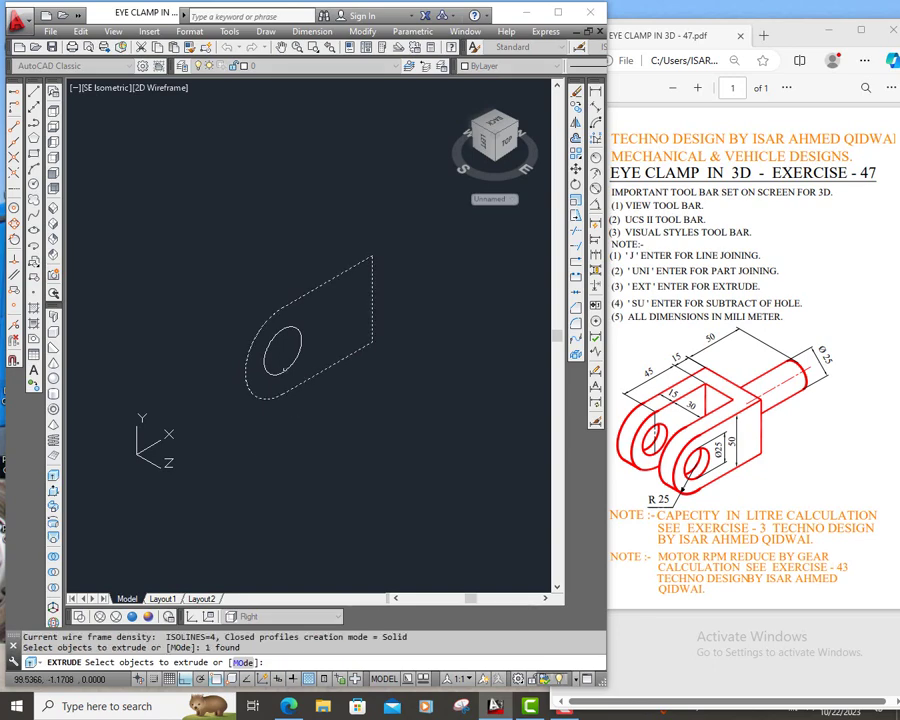
{"action": "left_click", "coordinate": [285, 370]}
{"action": "right_click", "coordinate": [297, 430]}
{"action": "left_click", "coordinate": [310, 441]}
{"action": "type", "text": "15"}
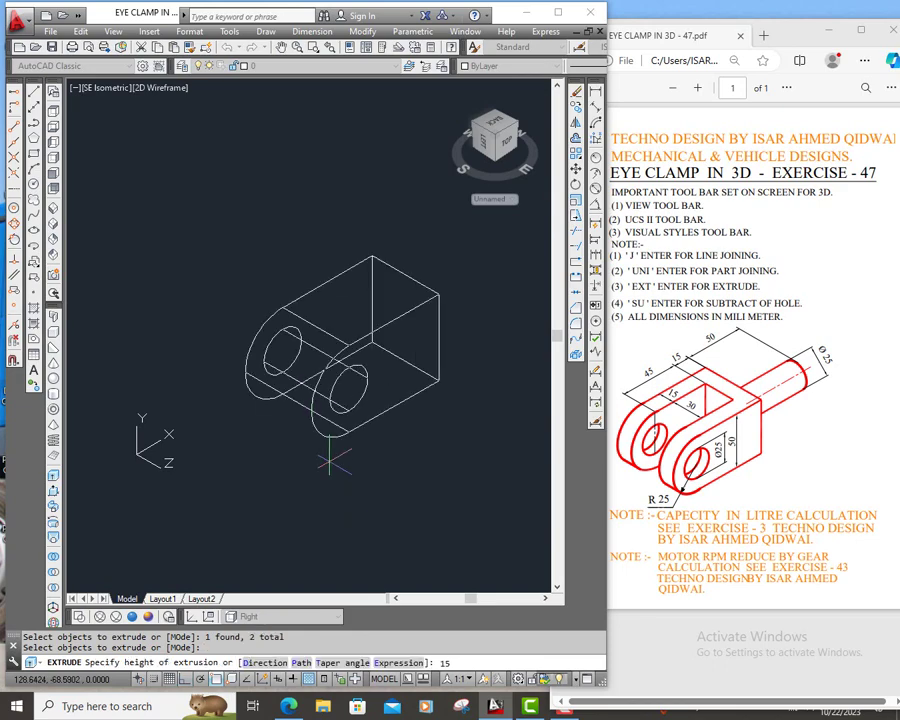
{"action": "key", "text": "Return"}
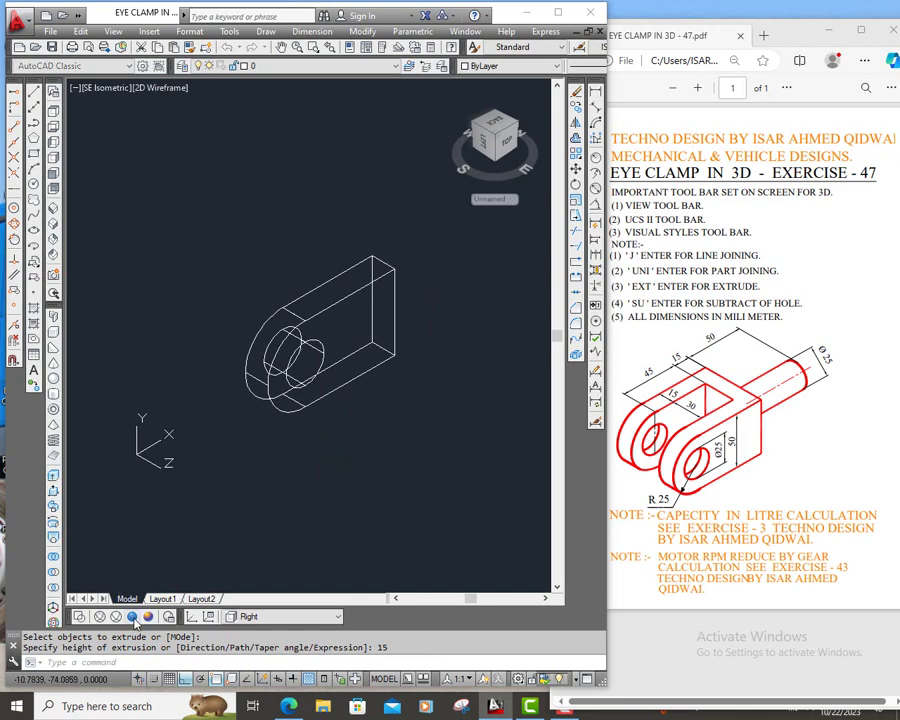
Preview the solids in Realistic style, then return to 2D Wireframe.
{"action": "left_click", "coordinate": [133, 618]}
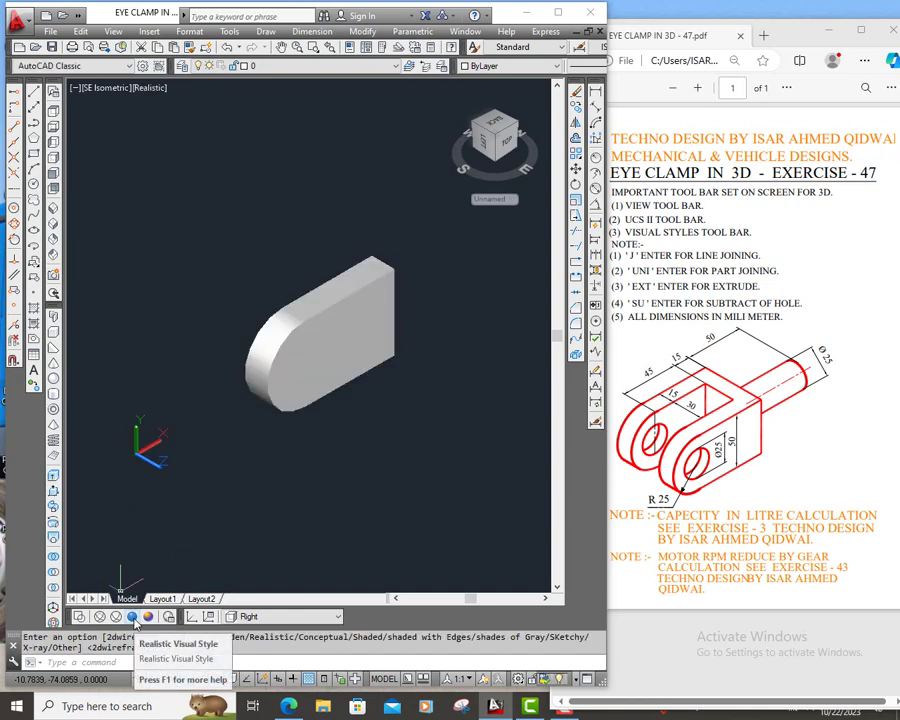
{"action": "left_click", "coordinate": [78, 618]}
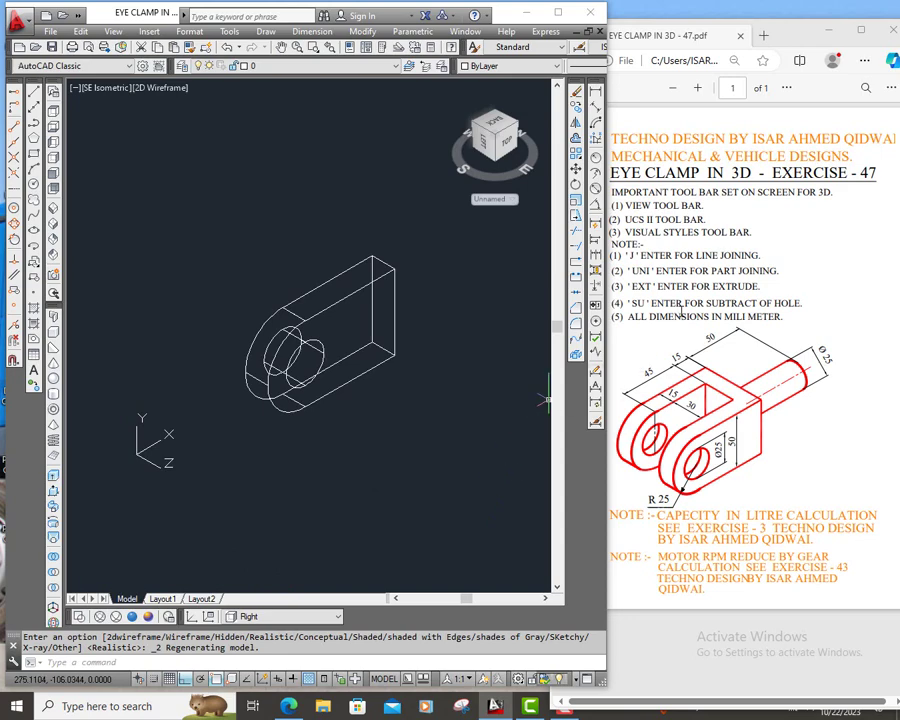
{"action": "left_click", "coordinate": [286, 660]}
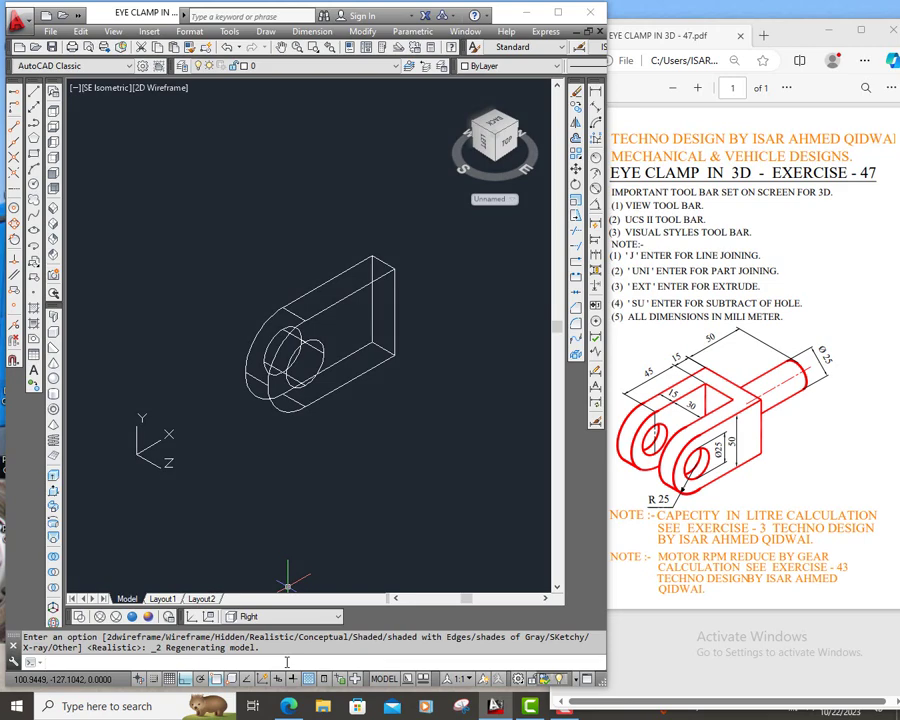
Subtract the inner cylinder from the plate, check it in Realistic, then return to 2D Wireframe.
{"action": "type", "text": "u"}
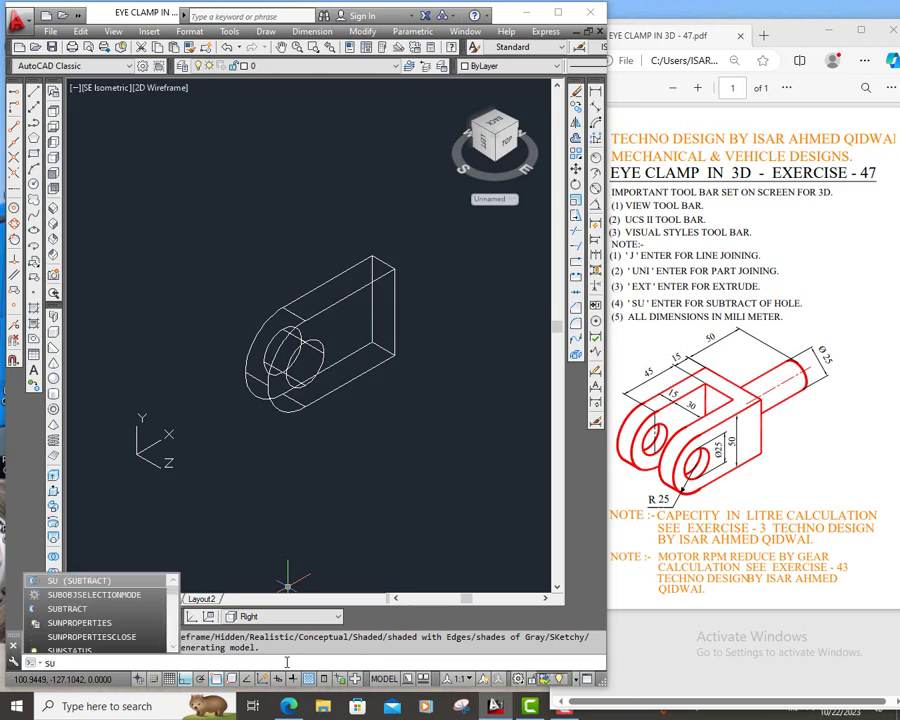
{"action": "key", "text": "Return"}
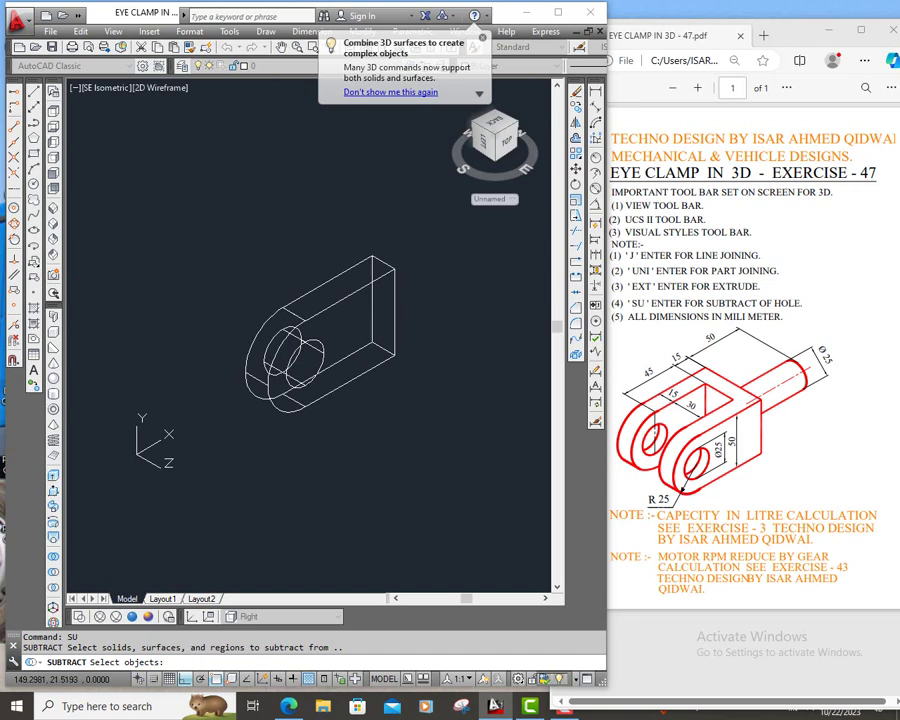
{"action": "left_click", "coordinate": [328, 281]}
{"action": "key", "text": "Return"}
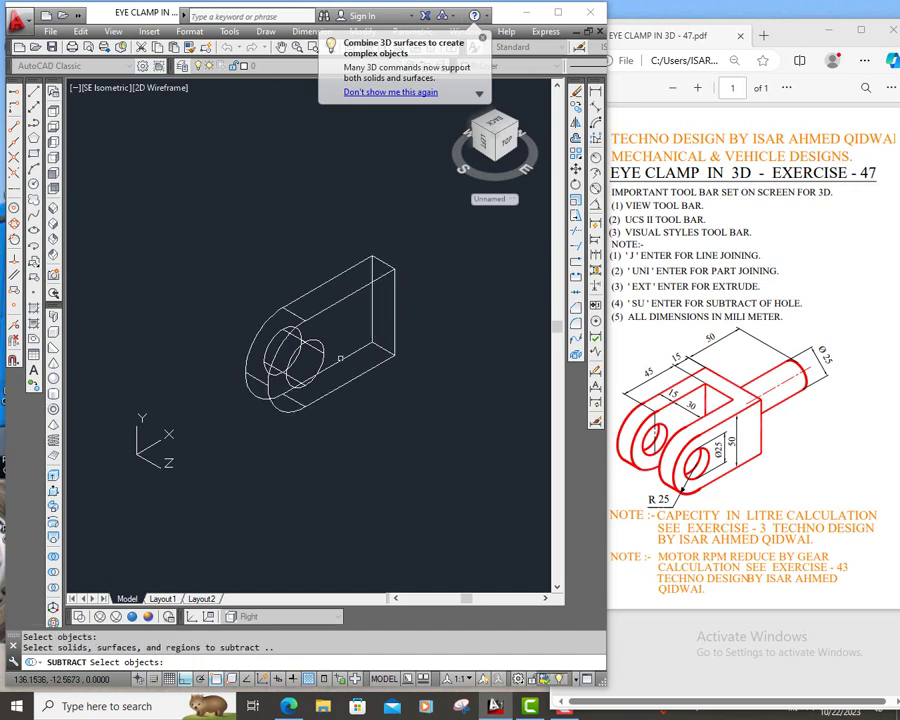
{"action": "left_click", "coordinate": [318, 346]}
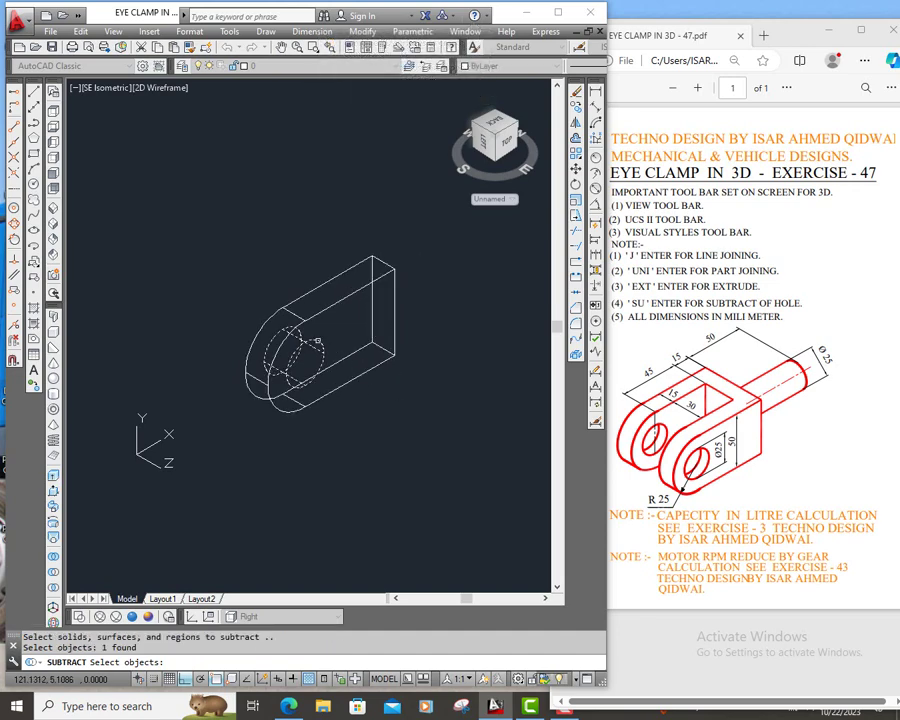
{"action": "key", "text": "Return"}
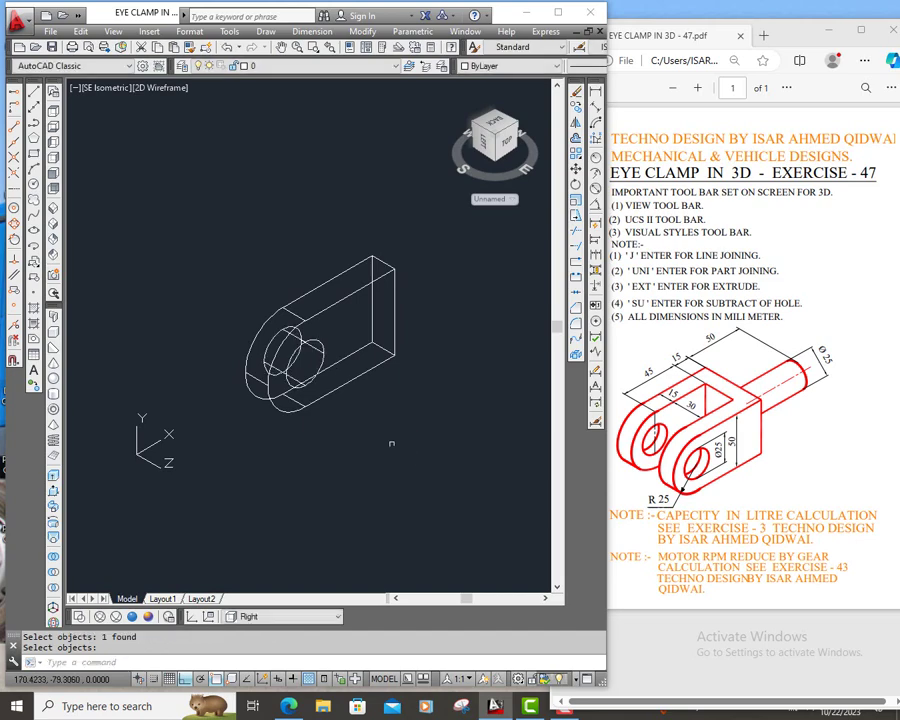
{"action": "left_click", "coordinate": [132, 617]}
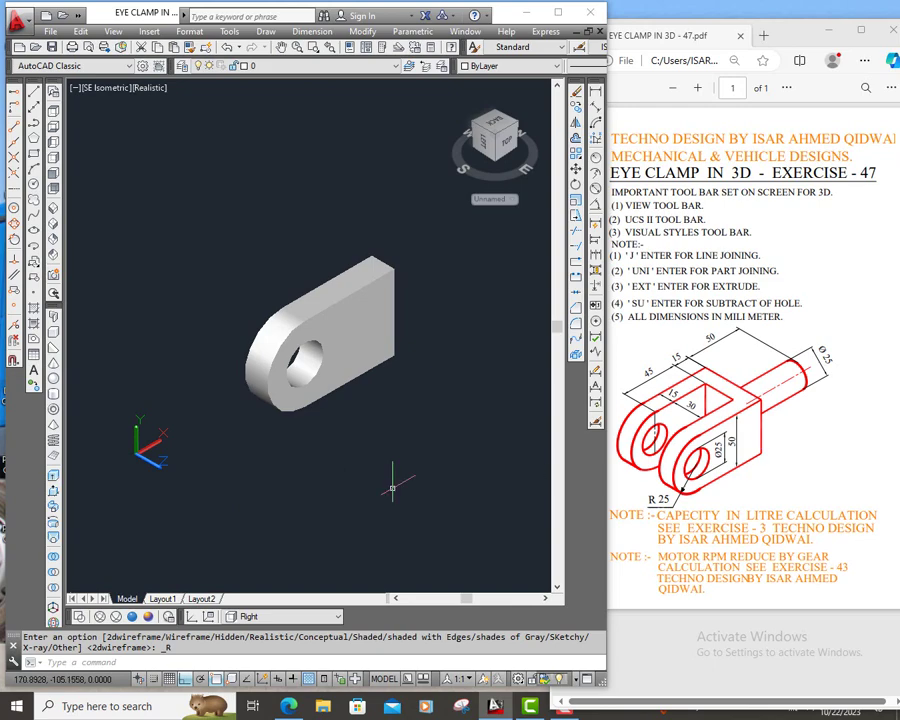
{"action": "left_click", "coordinate": [81, 617]}
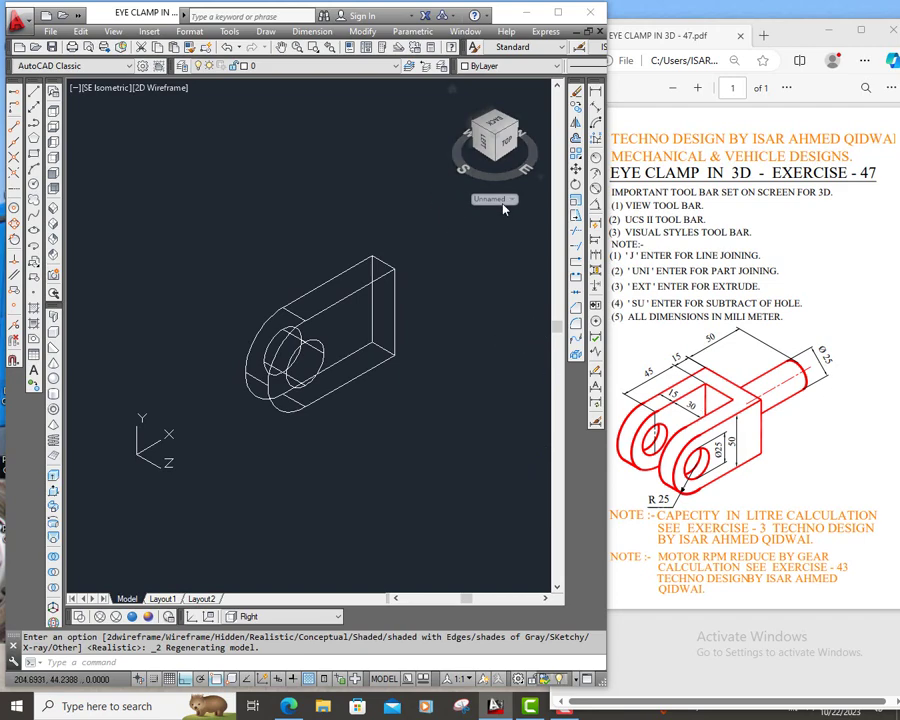
{"action": "mouse_move", "coordinate": [494, 140]}
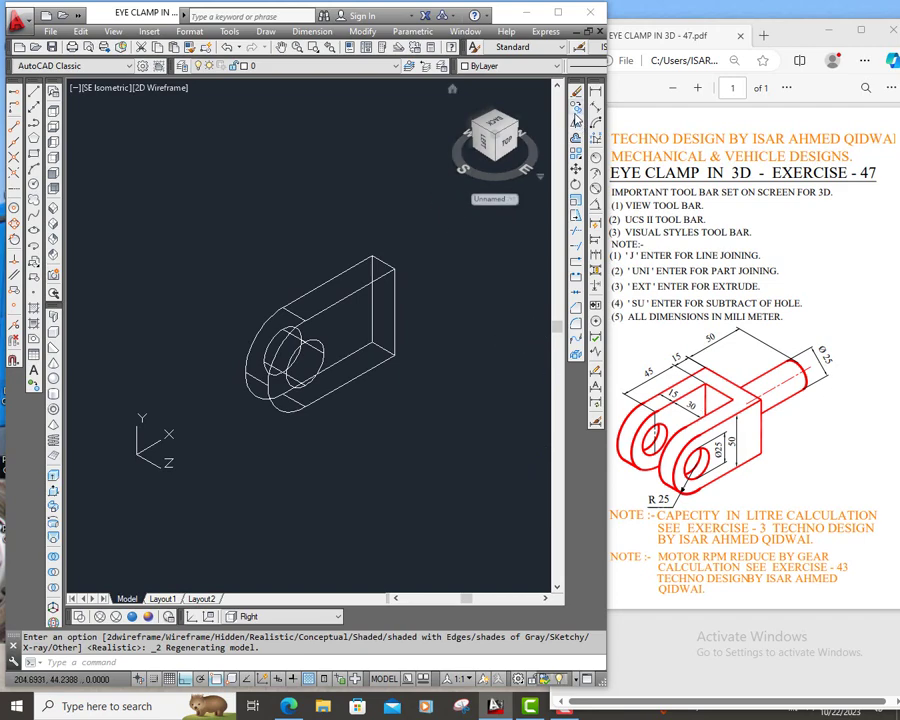
Copy the holed plate to a position toward the lower right.
{"action": "left_click", "coordinate": [576, 108]}
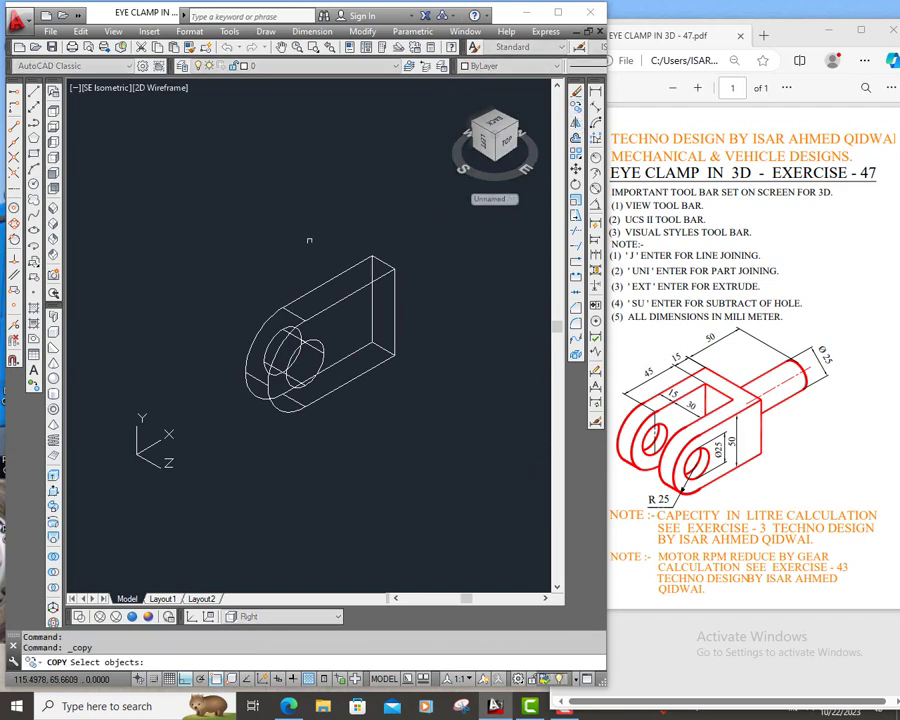
{"action": "left_click", "coordinate": [213, 221]}
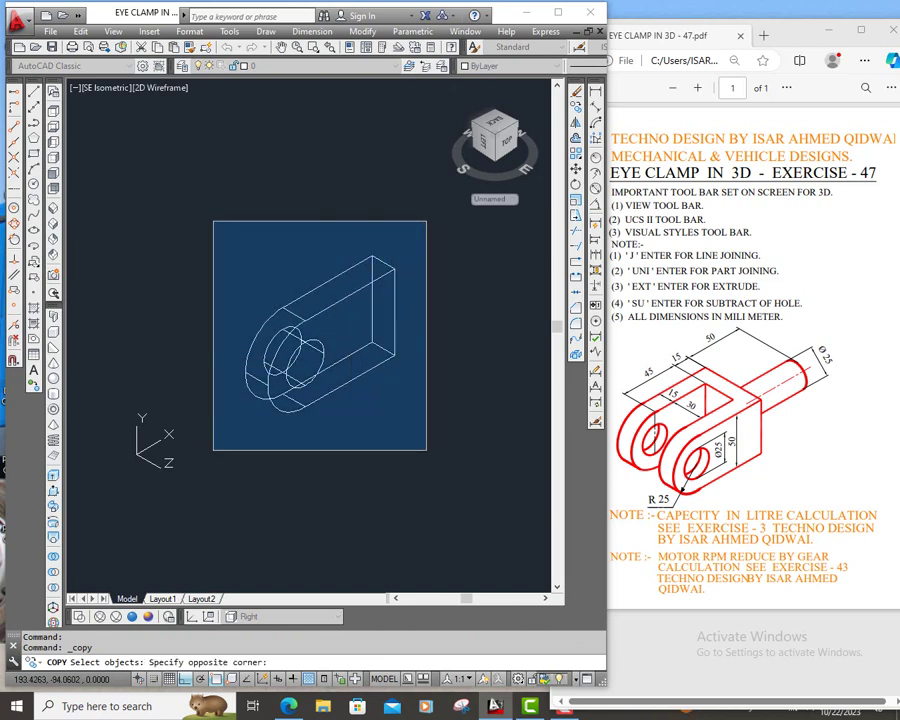
{"action": "left_click", "coordinate": [426, 450]}
{"action": "key", "text": "Return"}
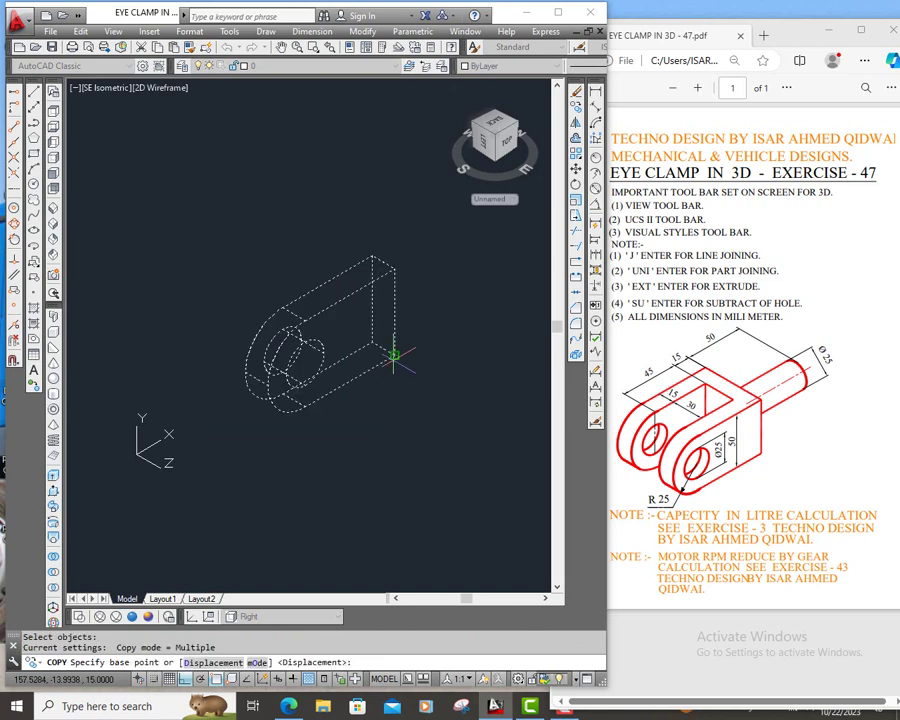
{"action": "left_click", "coordinate": [394, 355]}
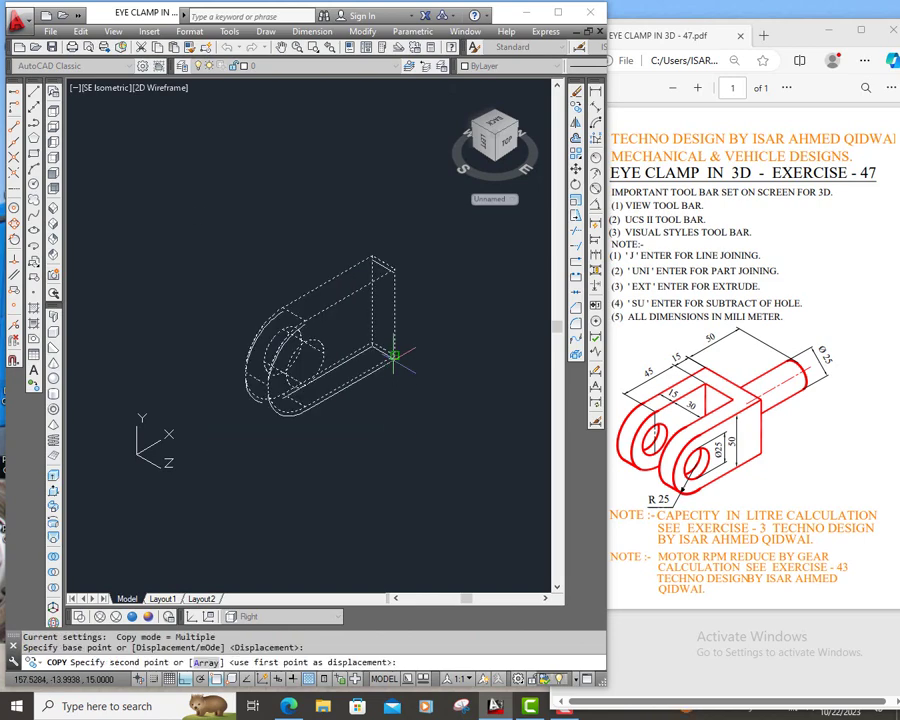
{"action": "left_click", "coordinate": [507, 528]}
{"action": "right_click", "coordinate": [507, 530]}
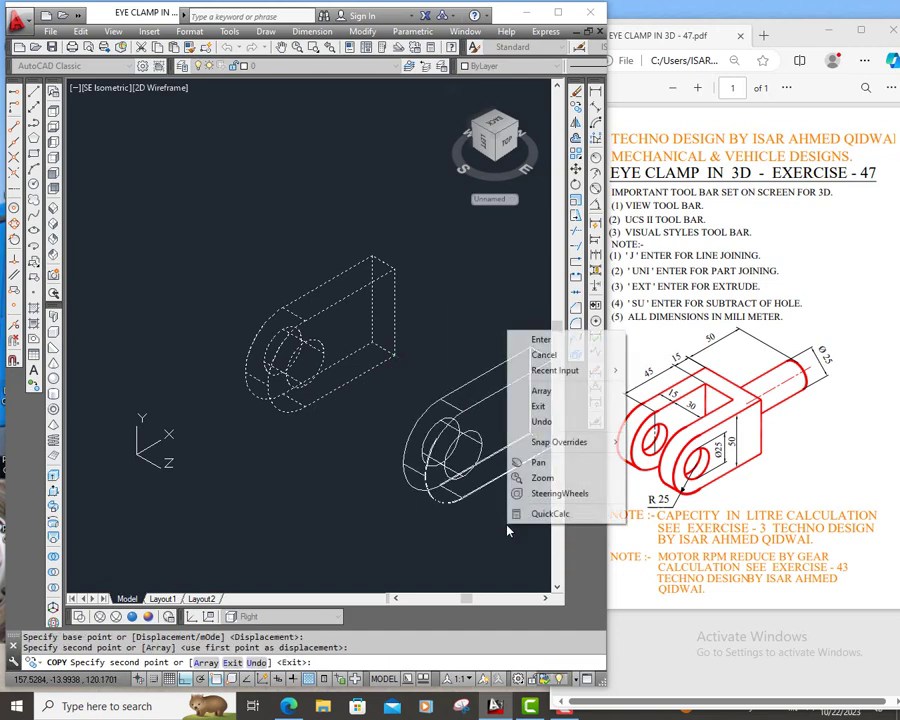
{"action": "left_click", "coordinate": [521, 341]}
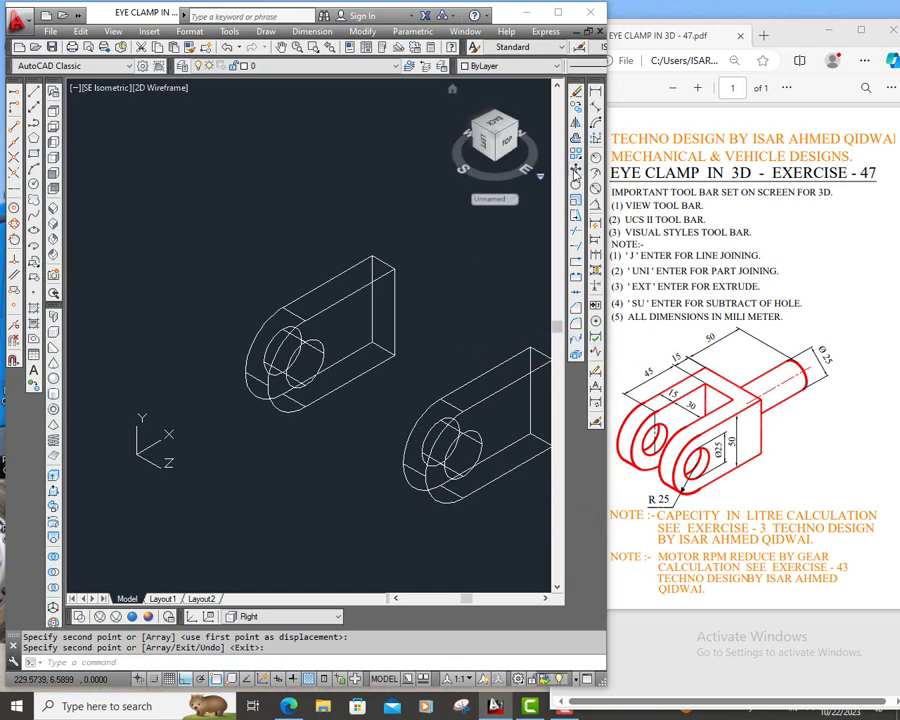
Move the original plate up and to the left.
{"action": "left_click", "coordinate": [576, 172]}
{"action": "left_click", "coordinate": [208, 194]}
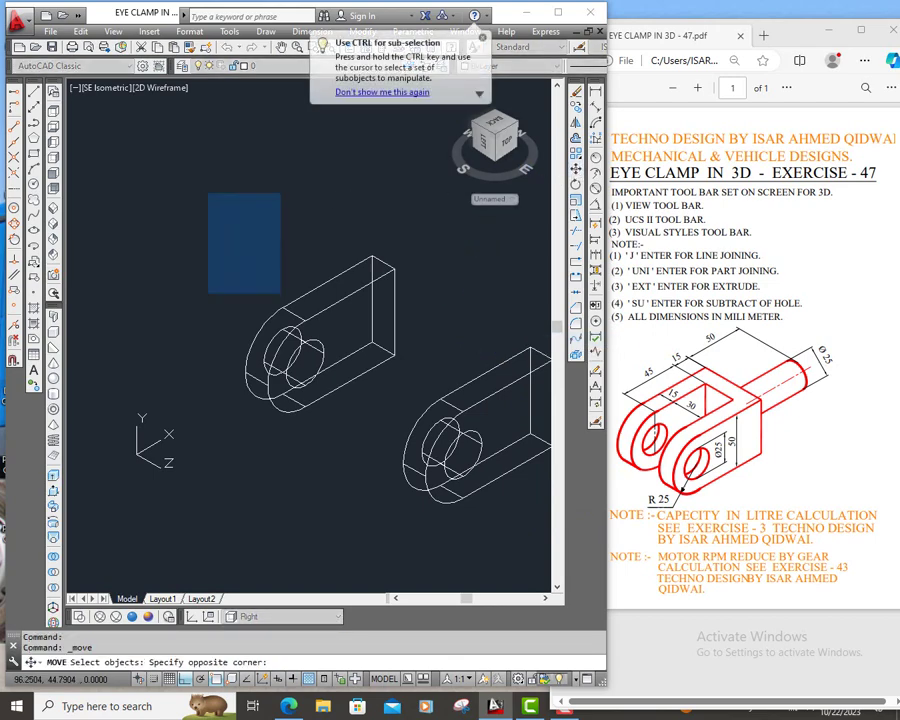
{"action": "left_click", "coordinate": [400, 415]}
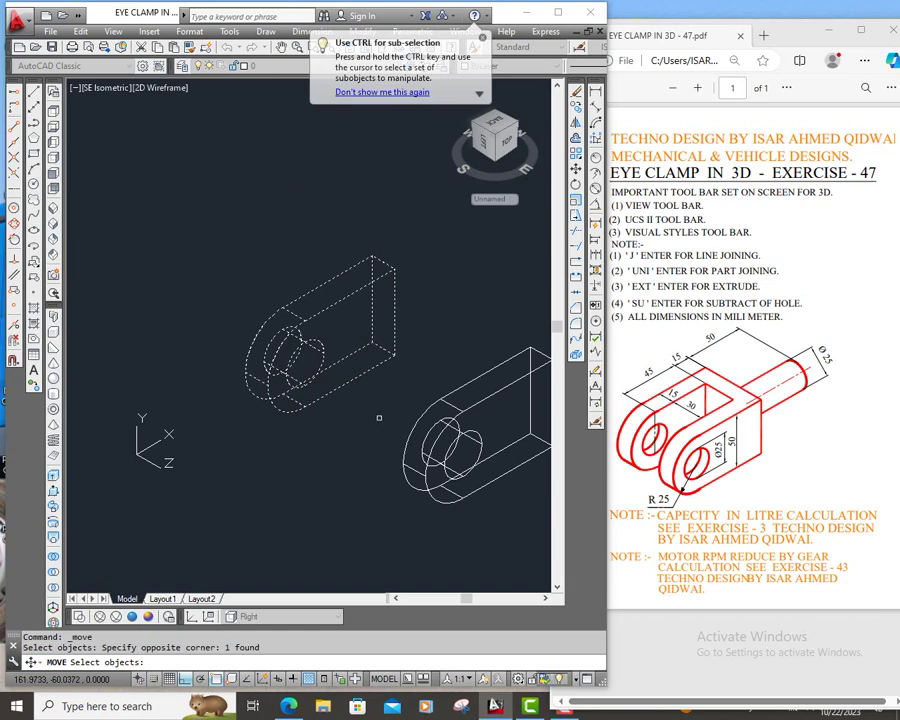
{"action": "key", "text": "Return"}
{"action": "left_click", "coordinate": [380, 417]}
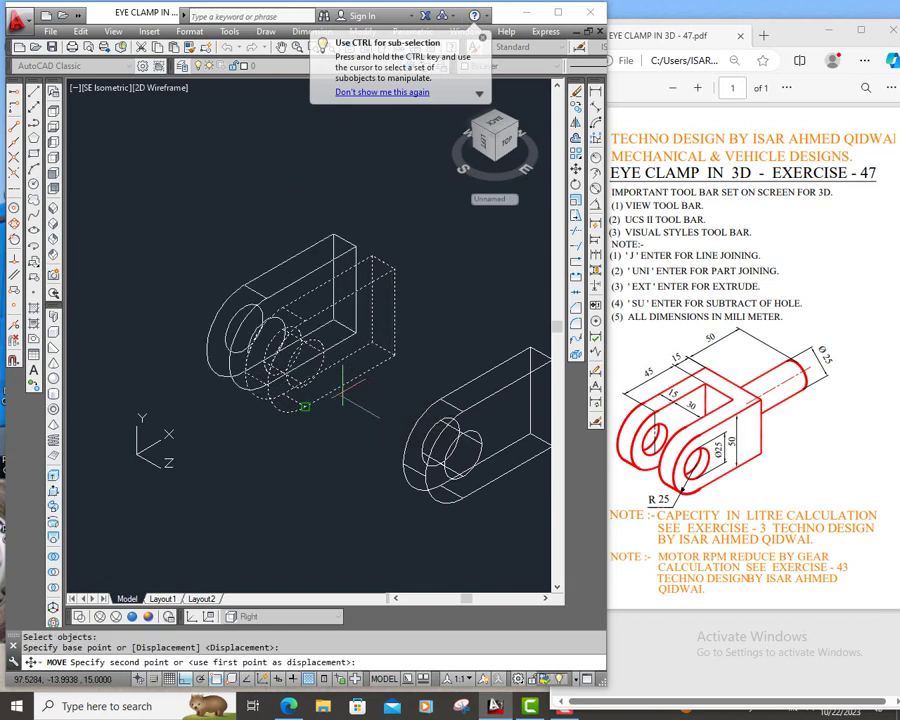
{"action": "left_click", "coordinate": [343, 393]}
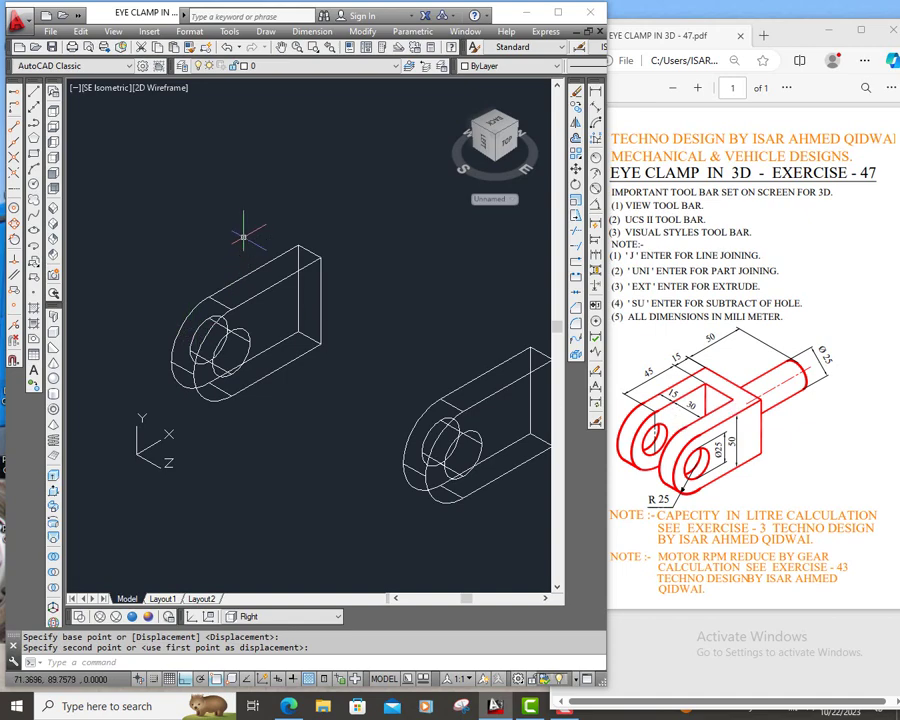
Abandon an unfinished line from the plate's top corner and issue an erase command.
{"action": "left_click", "coordinate": [33, 93]}
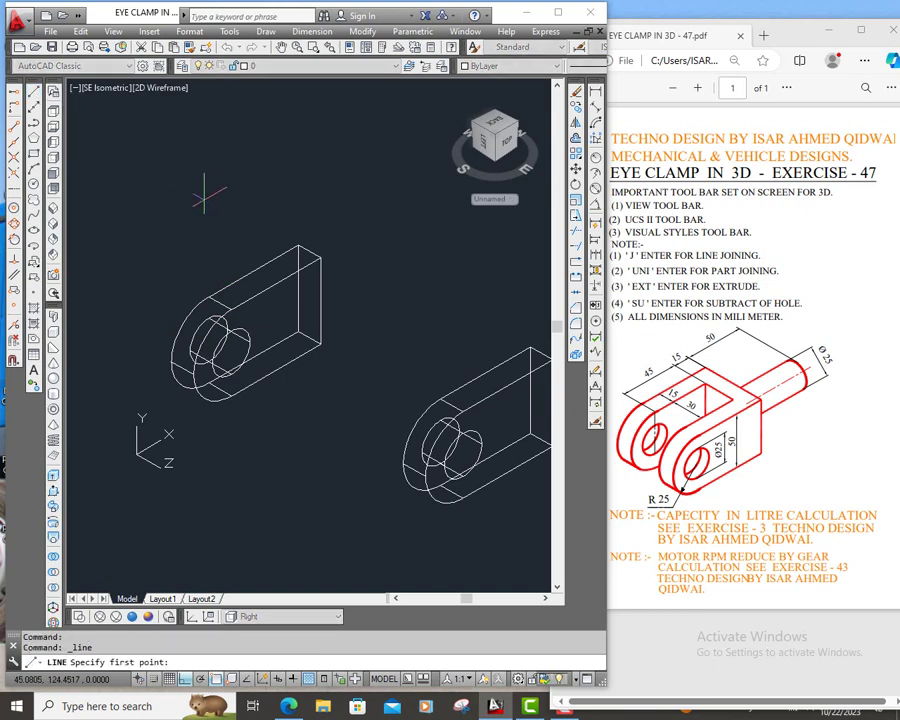
{"action": "left_click", "coordinate": [320, 258]}
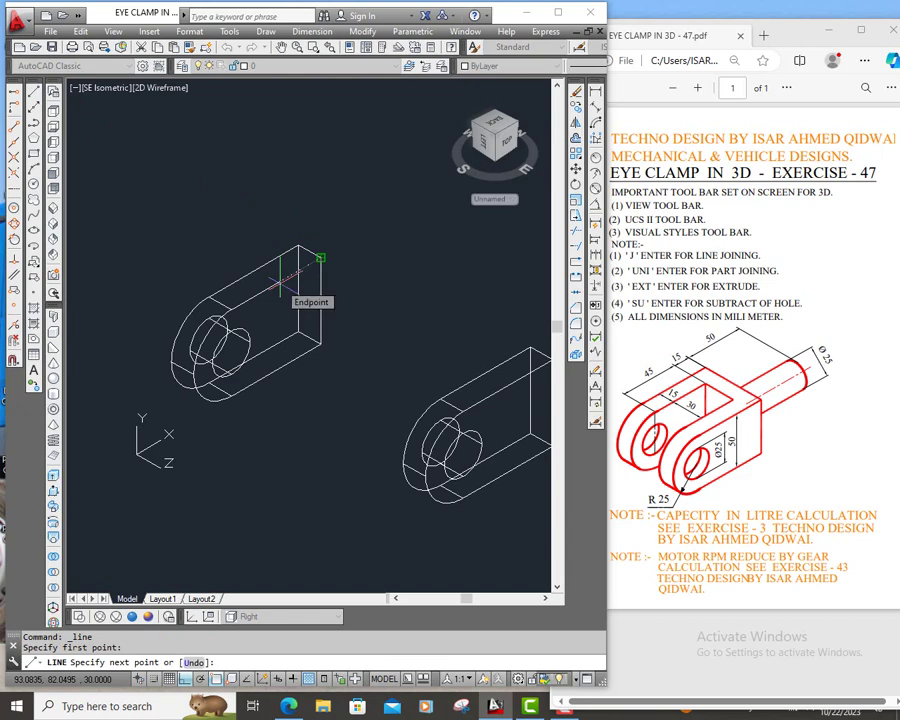
{"action": "key", "text": "Escape"}
{"action": "type", "text": "e"}
{"action": "key", "text": "Return"}
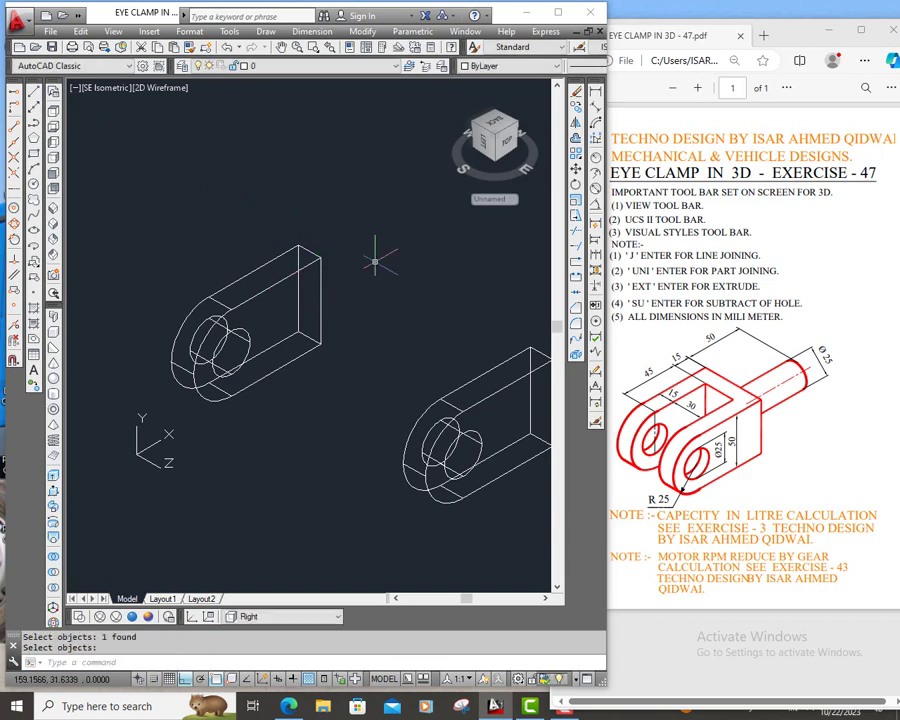
Draw the 15 × 50 rectangle of lines from the plate's top corner, closing back at that corner.
{"action": "left_click", "coordinate": [34, 92]}
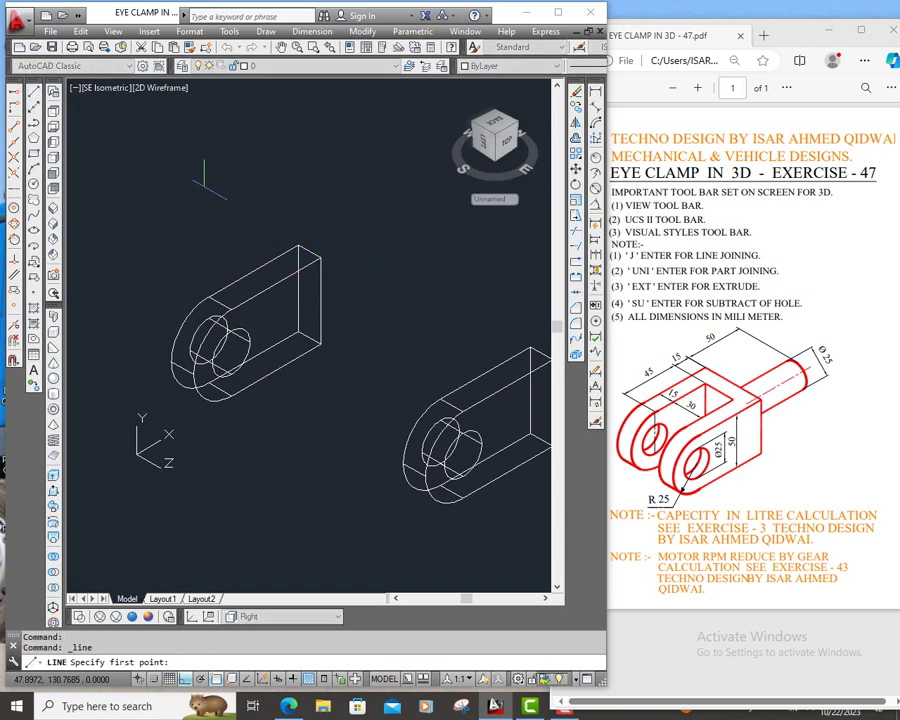
{"action": "left_click", "coordinate": [320, 258]}
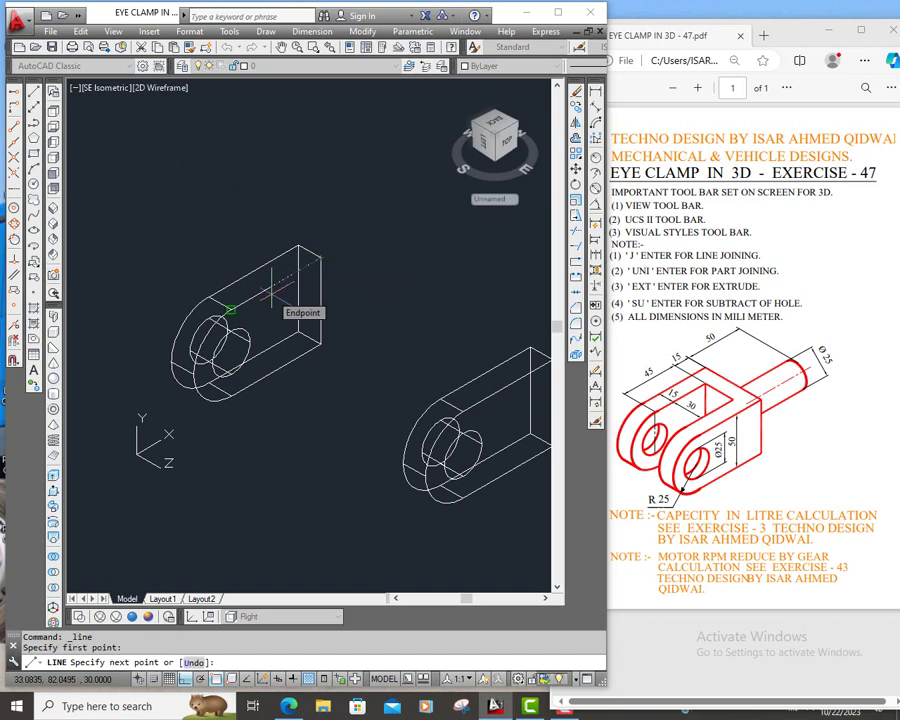
{"action": "type", "text": "15"}
{"action": "key", "text": "Return"}
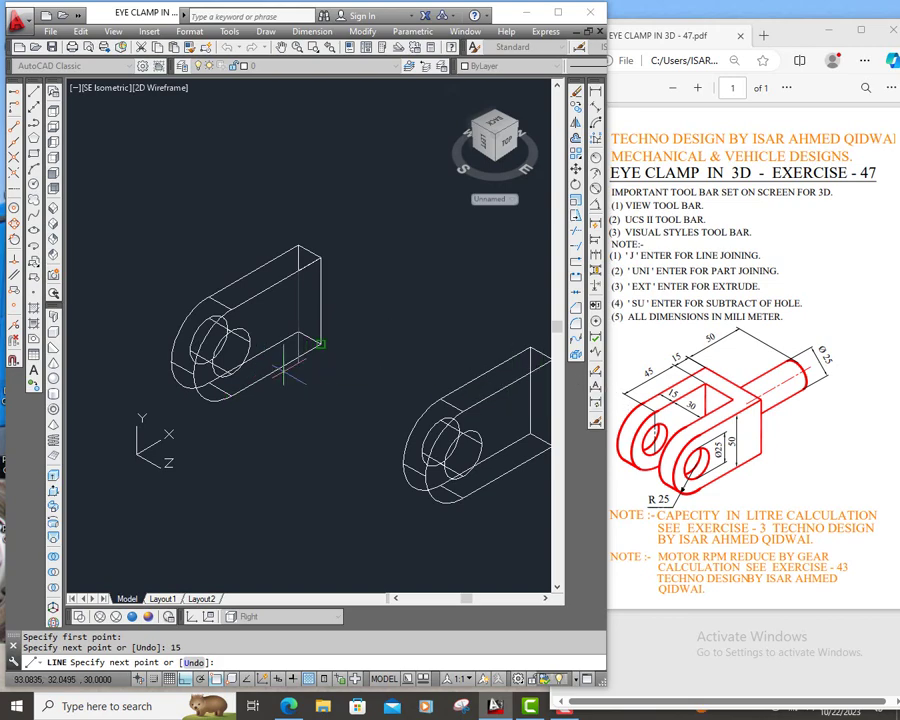
{"action": "type", "text": "50"}
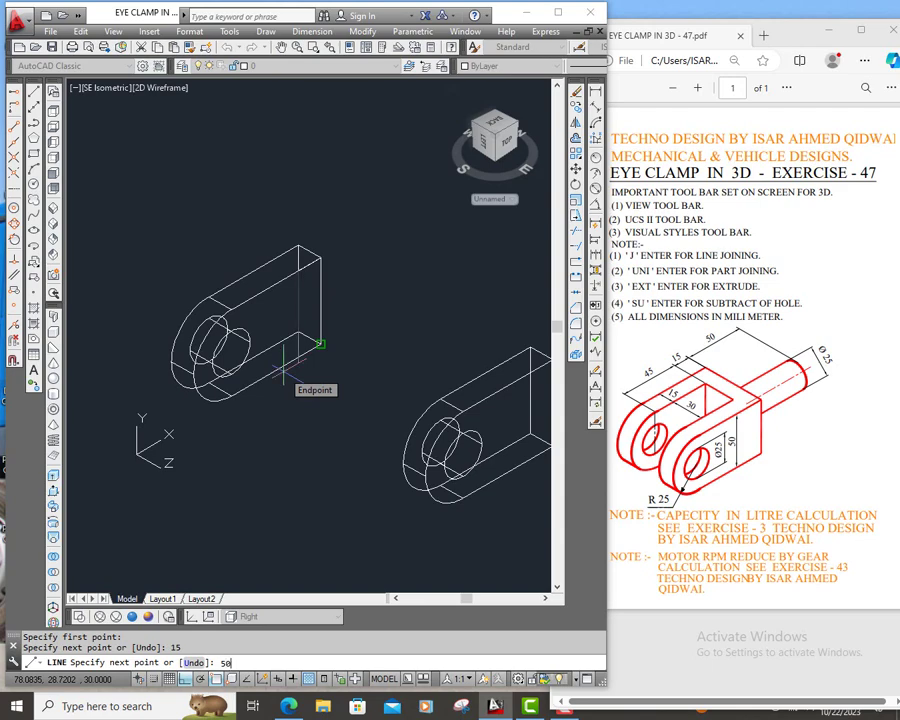
{"action": "key", "text": "Return"}
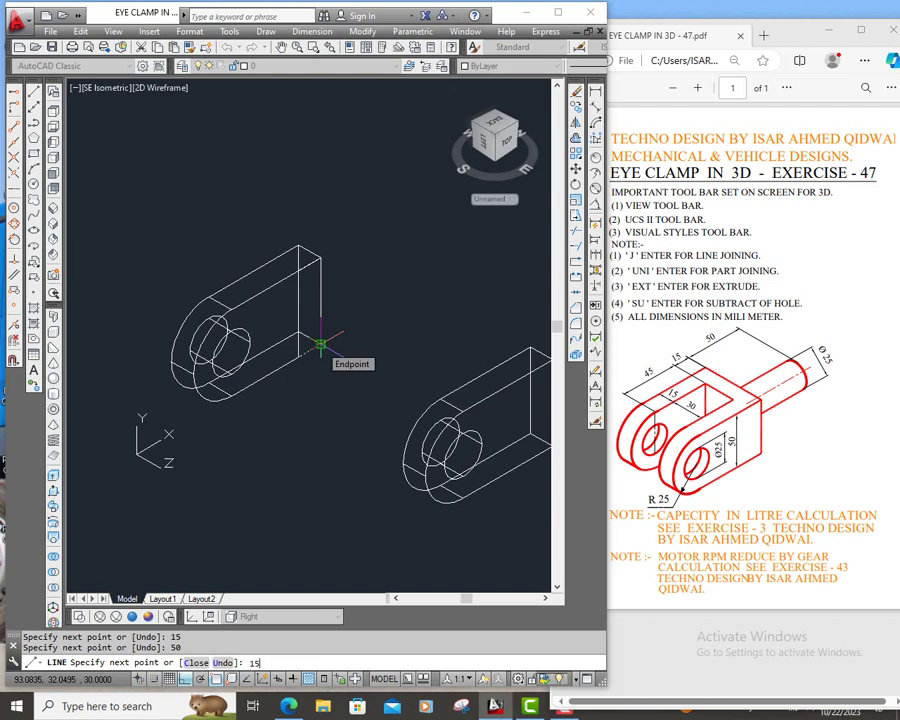
{"action": "key", "text": "Return"}
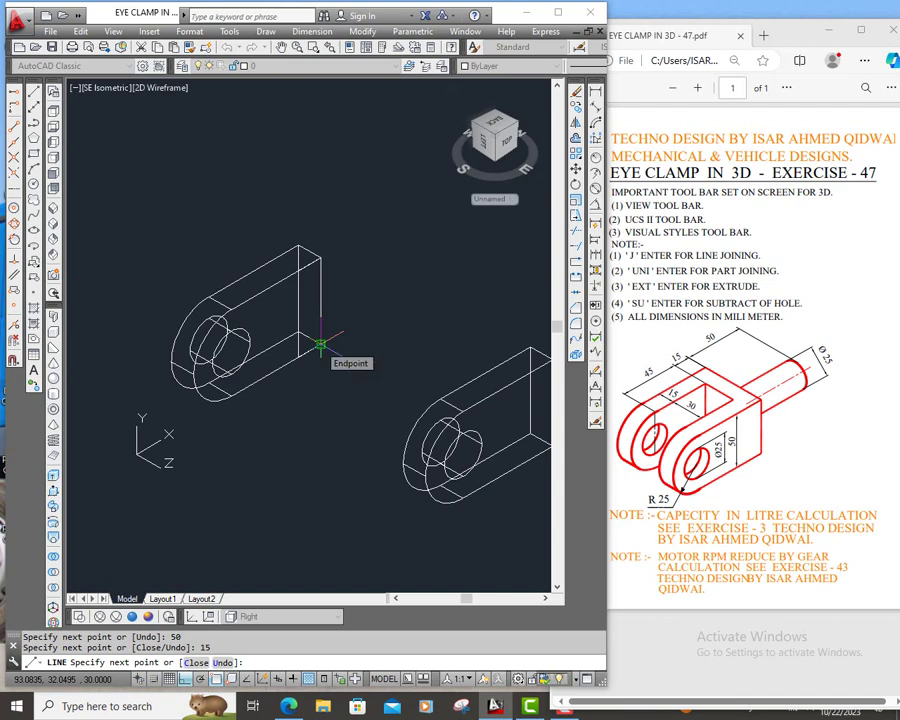
{"action": "left_click", "coordinate": [320, 258]}
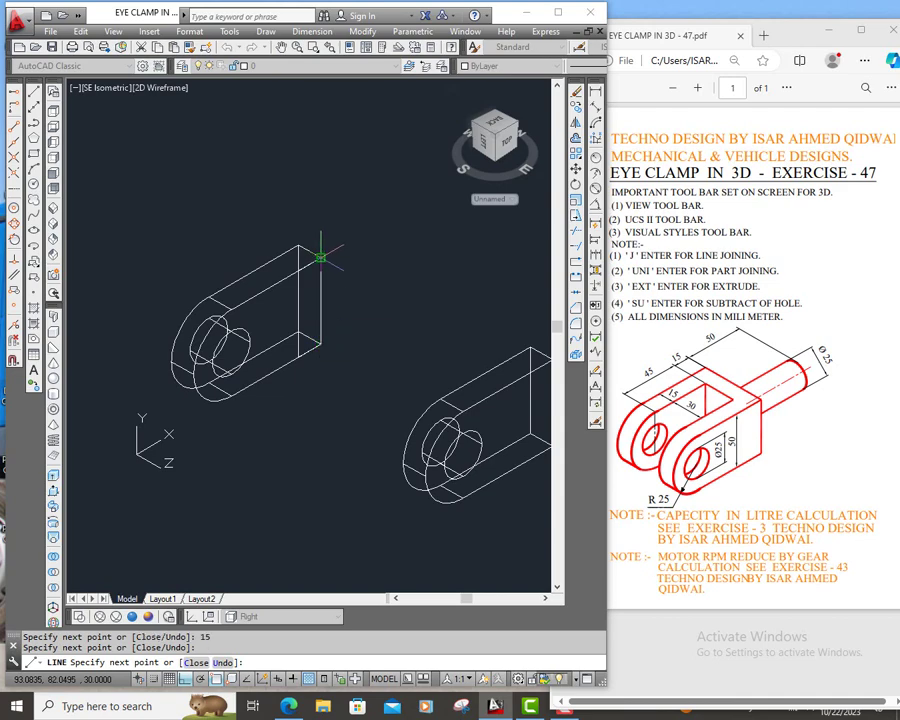
{"action": "right_click", "coordinate": [320, 262]}
{"action": "left_click", "coordinate": [350, 266]}
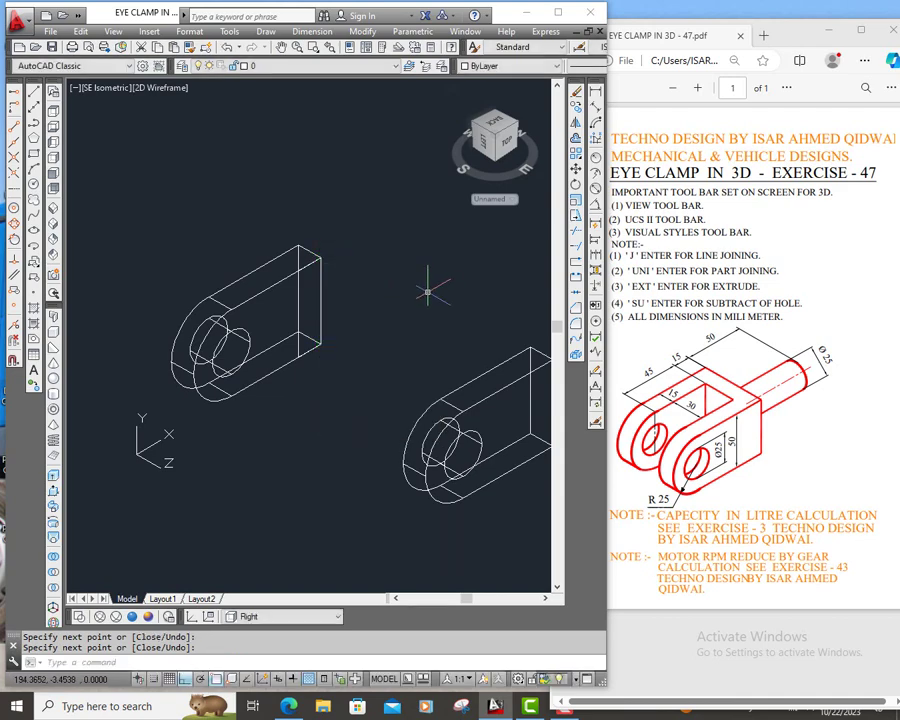
Pick the new vertical line to check it, then clear the selection.
{"action": "right_click", "coordinate": [298, 308]}
{"action": "left_click", "coordinate": [318, 331]}
{"action": "left_click", "coordinate": [298, 313]}
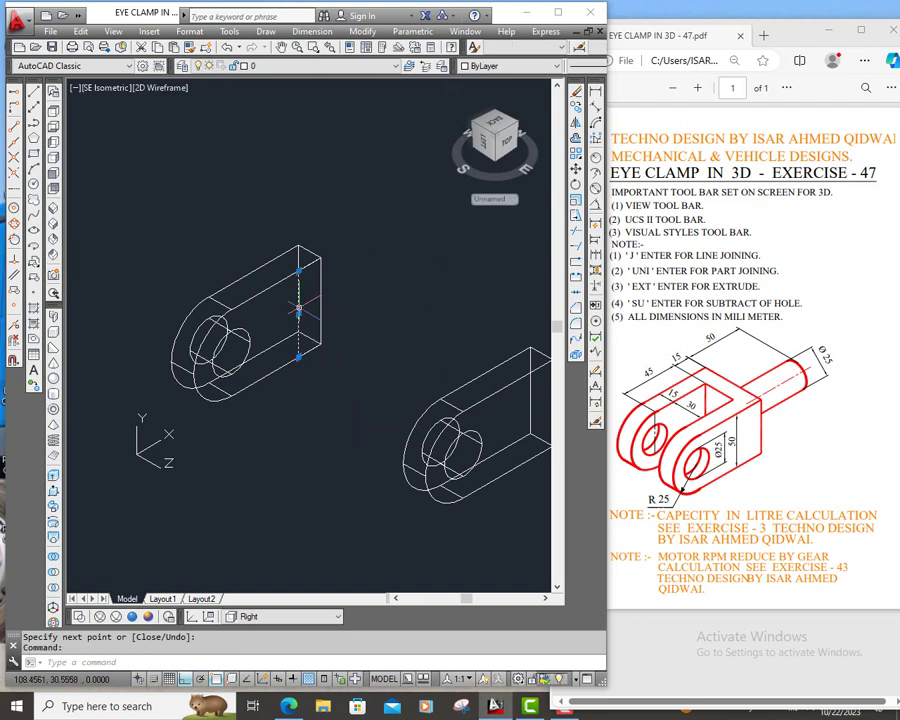
{"action": "key", "text": "Delete"}
{"action": "key", "text": "Escape"}
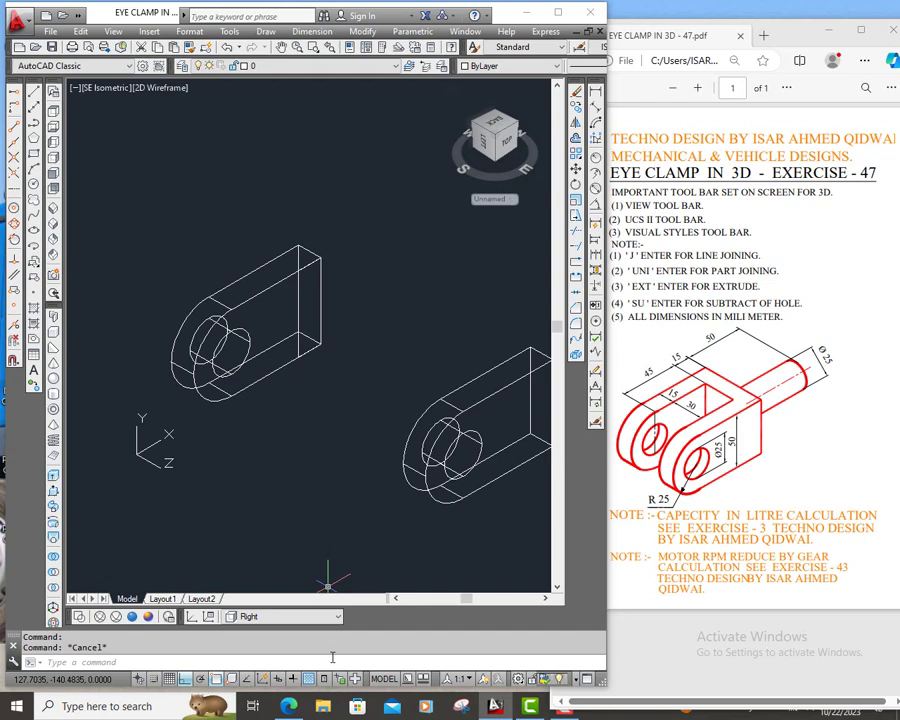
Join the four 15 × 50 rectangle edges into one closed polyline and verify it selects as one object.
{"action": "left_click", "coordinate": [332, 657]}
{"action": "type", "text": "J"}
{"action": "key", "text": "Return"}
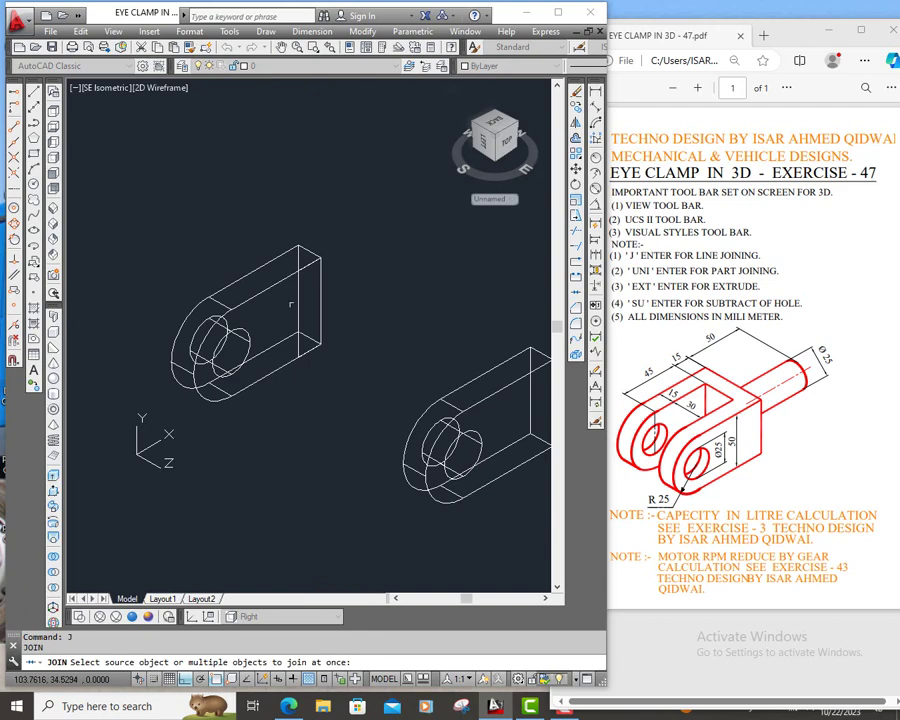
{"action": "left_click", "coordinate": [298, 294]}
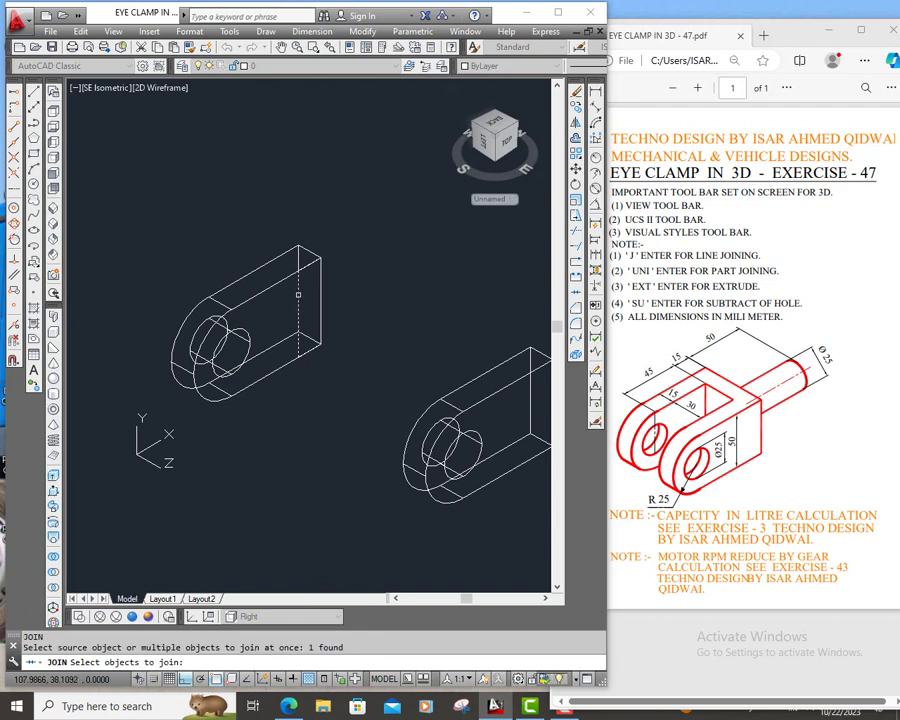
{"action": "left_click", "coordinate": [310, 262]}
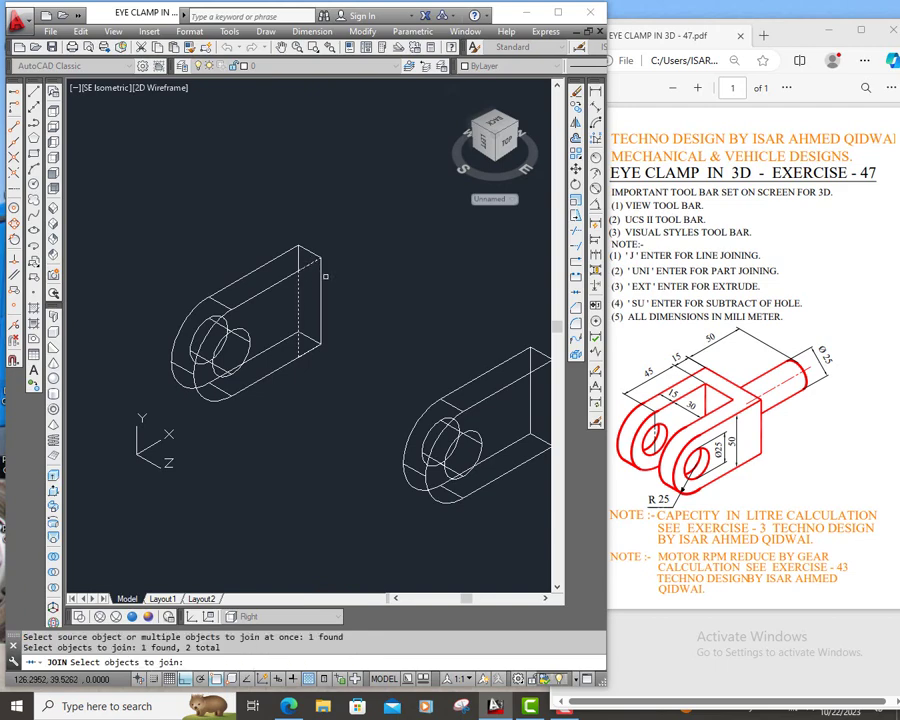
{"action": "left_click", "coordinate": [319, 300]}
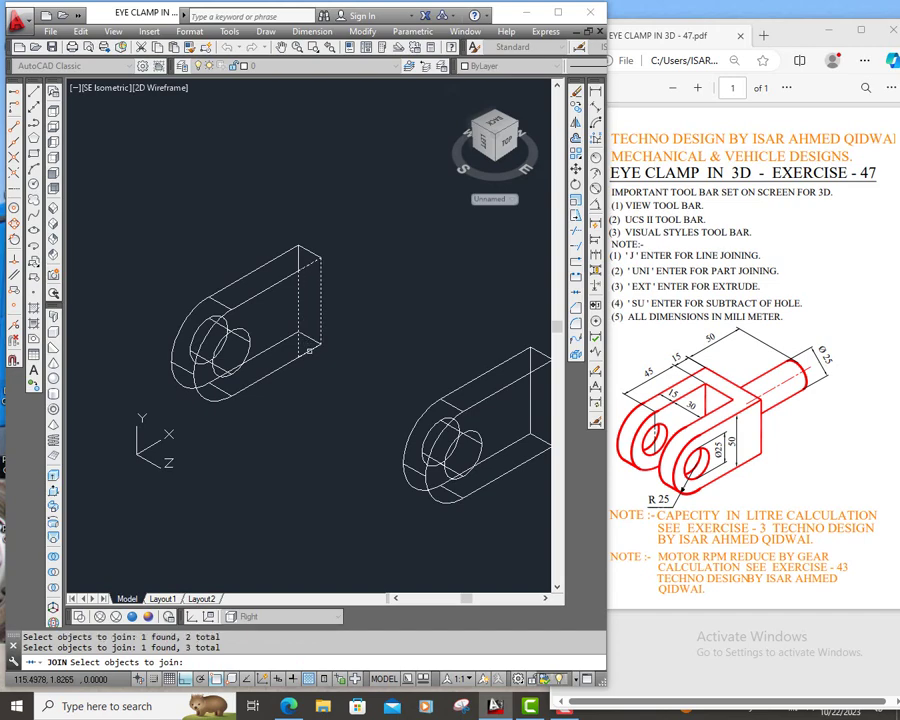
{"action": "left_click", "coordinate": [310, 350]}
{"action": "key", "text": "Return"}
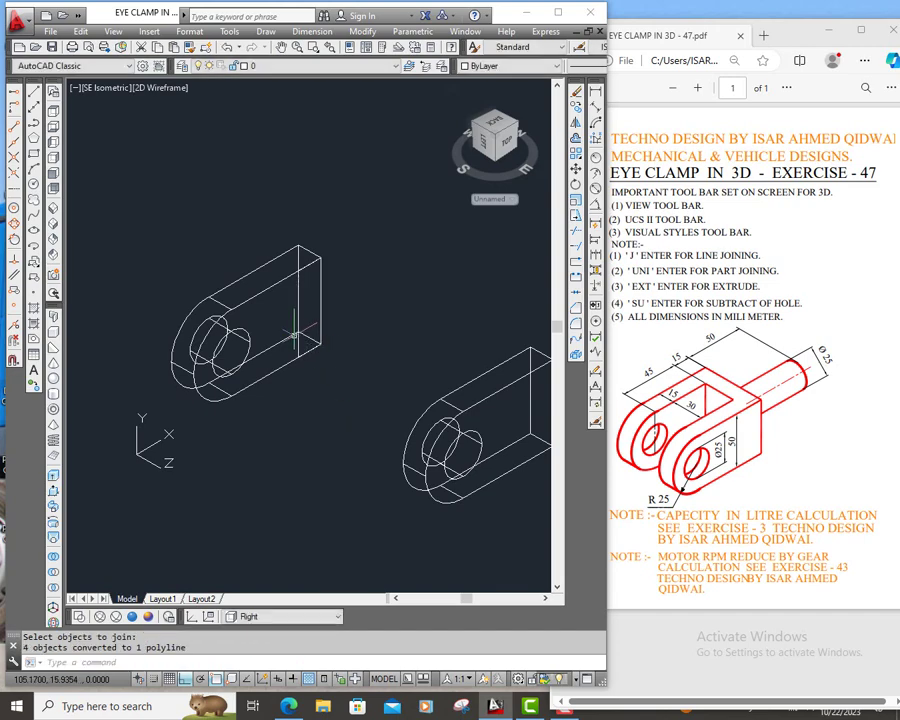
{"action": "left_click", "coordinate": [298, 298]}
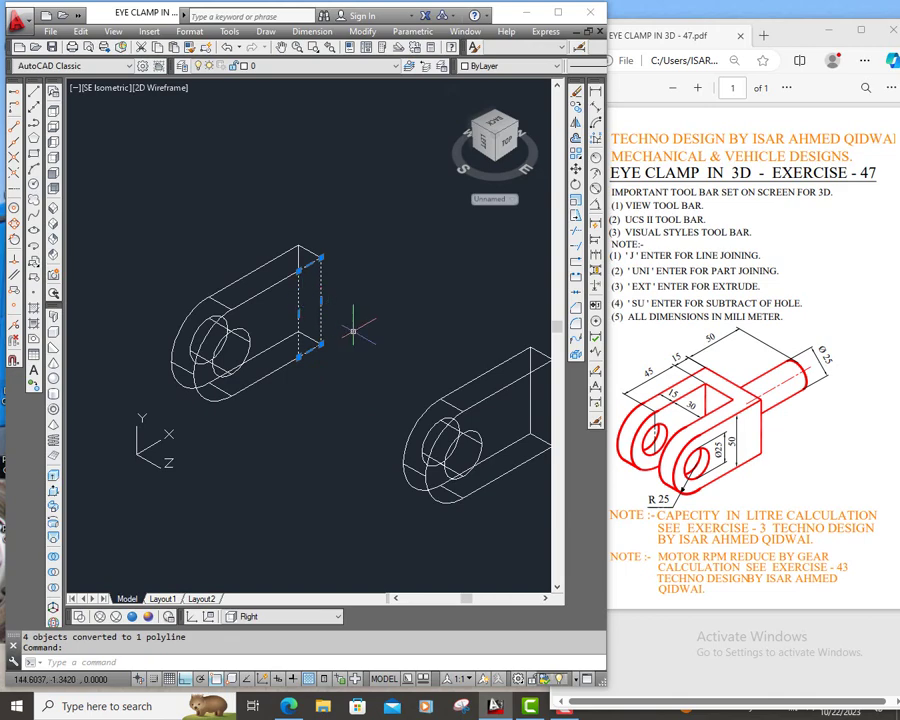
{"action": "key", "text": "Escape"}
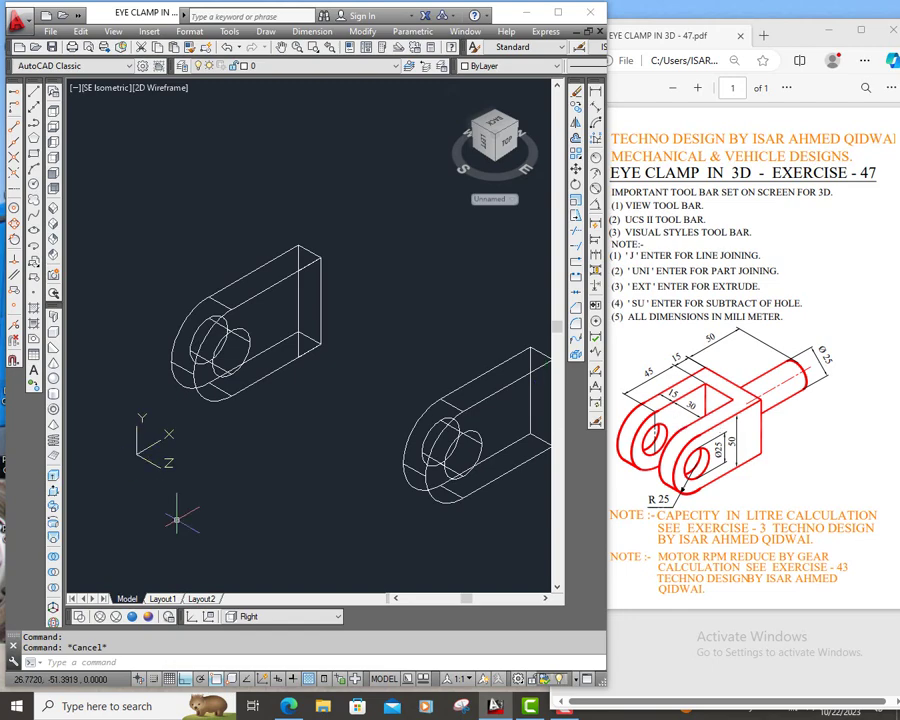
Extrude the rectangular polyline 30 units into a block, previewing it Realistic before returning to 2D Wireframe.
{"action": "left_click", "coordinate": [210, 662]}
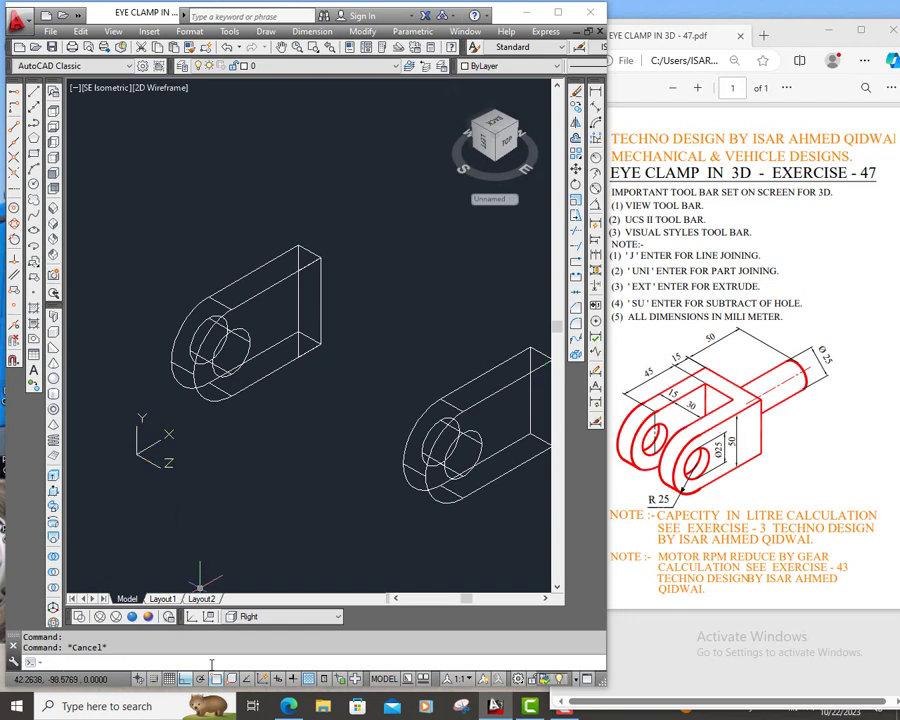
{"action": "type", "text": "ext"}
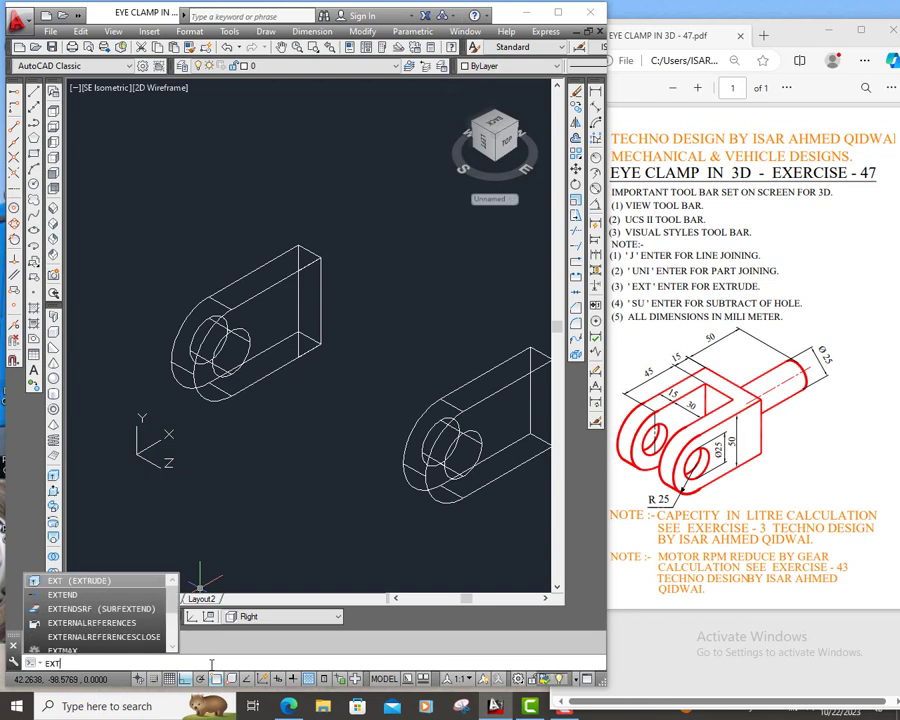
{"action": "key", "text": "Return"}
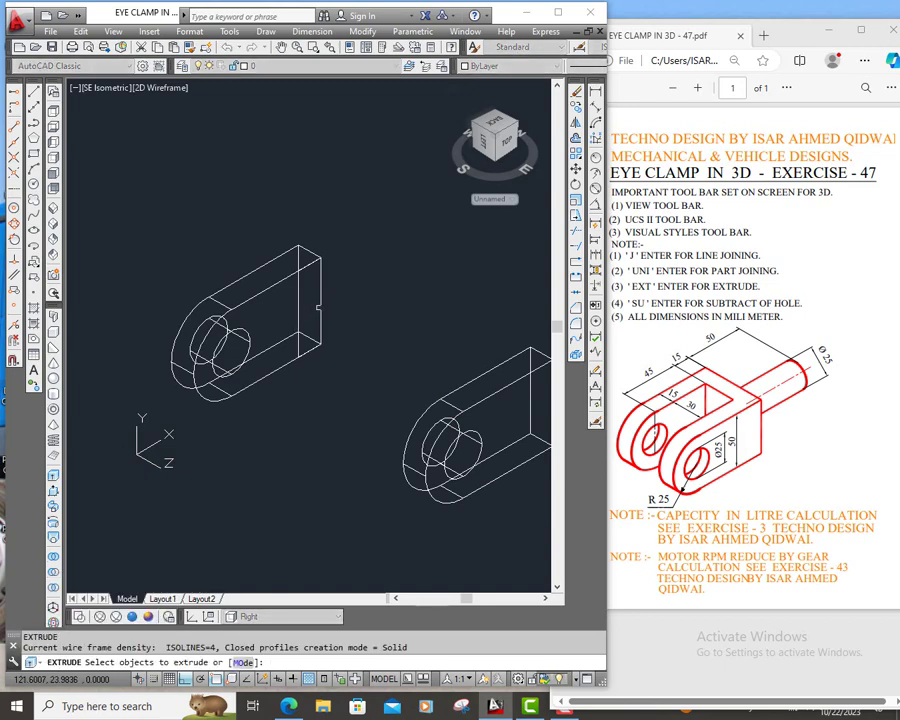
{"action": "left_click", "coordinate": [321, 303]}
{"action": "right_click", "coordinate": [367, 344]}
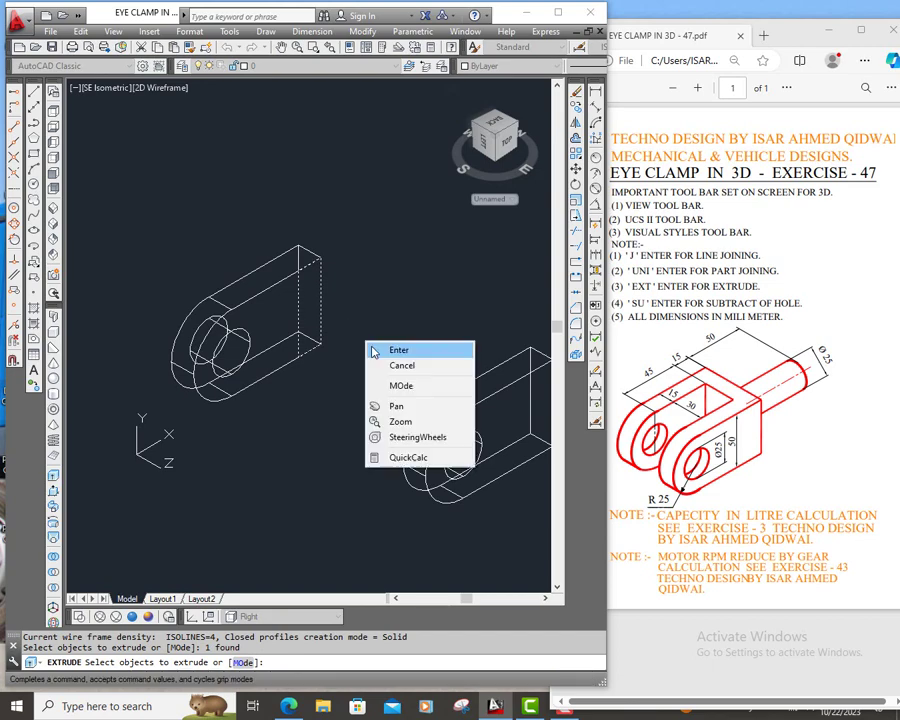
{"action": "left_click", "coordinate": [398, 350]}
{"action": "type", "text": "30"}
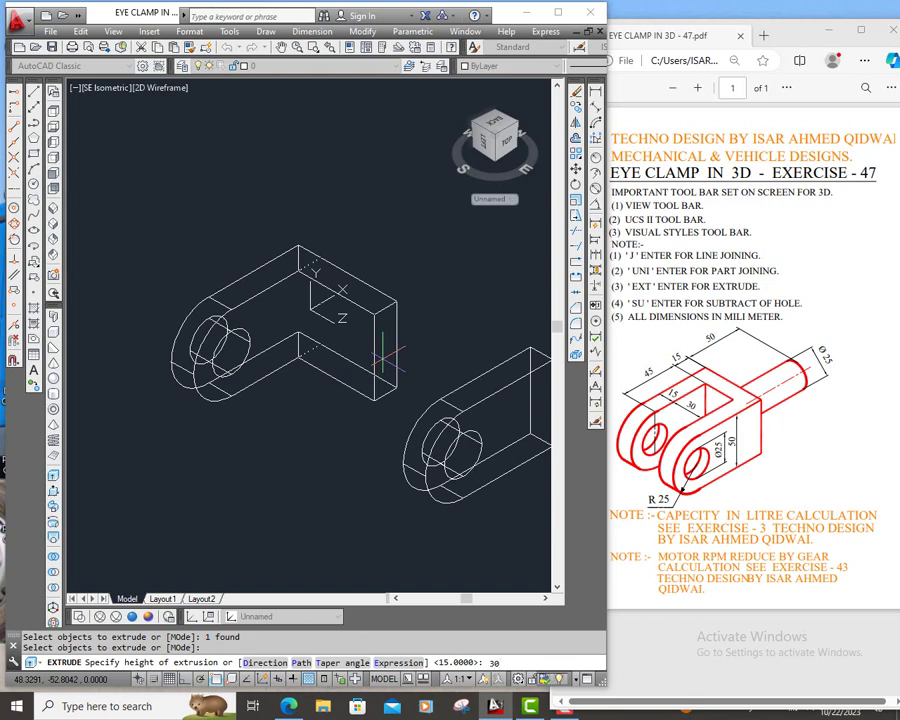
{"action": "key", "text": "Return"}
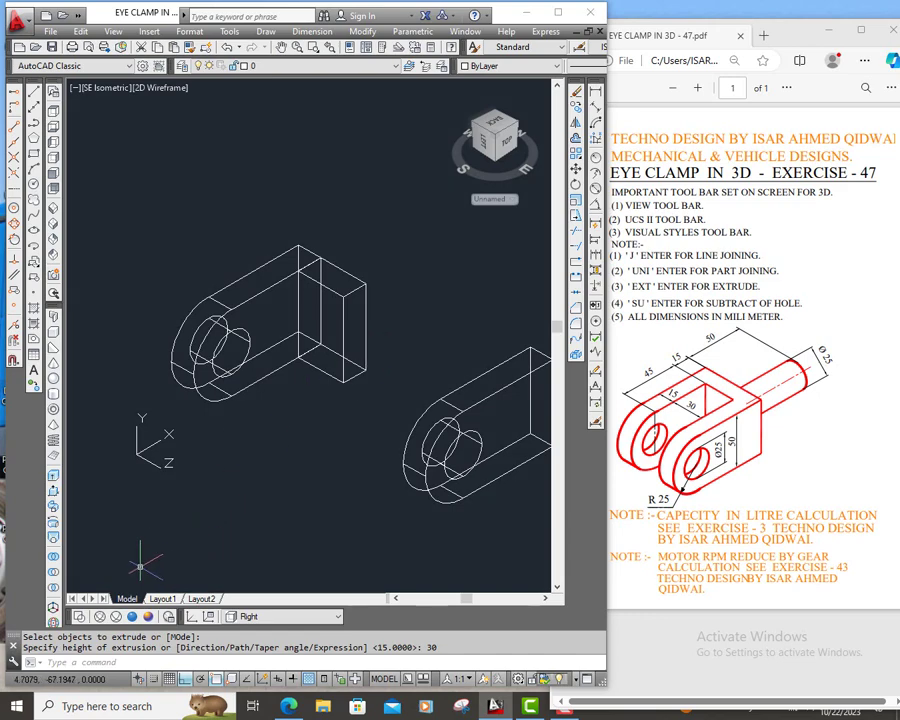
{"action": "left_click", "coordinate": [157, 614]}
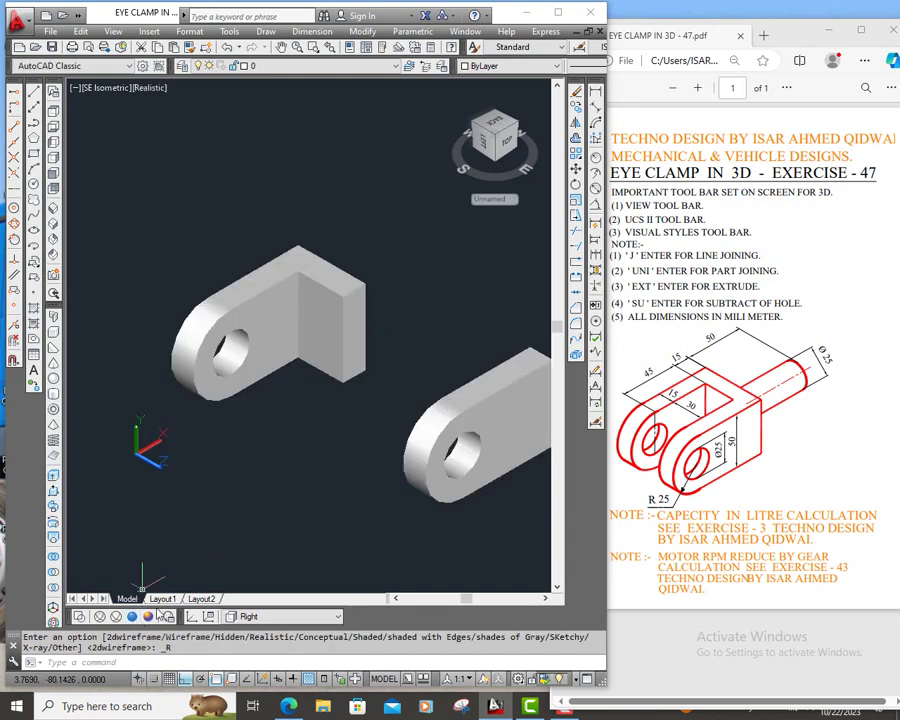
{"action": "left_click", "coordinate": [80, 616]}
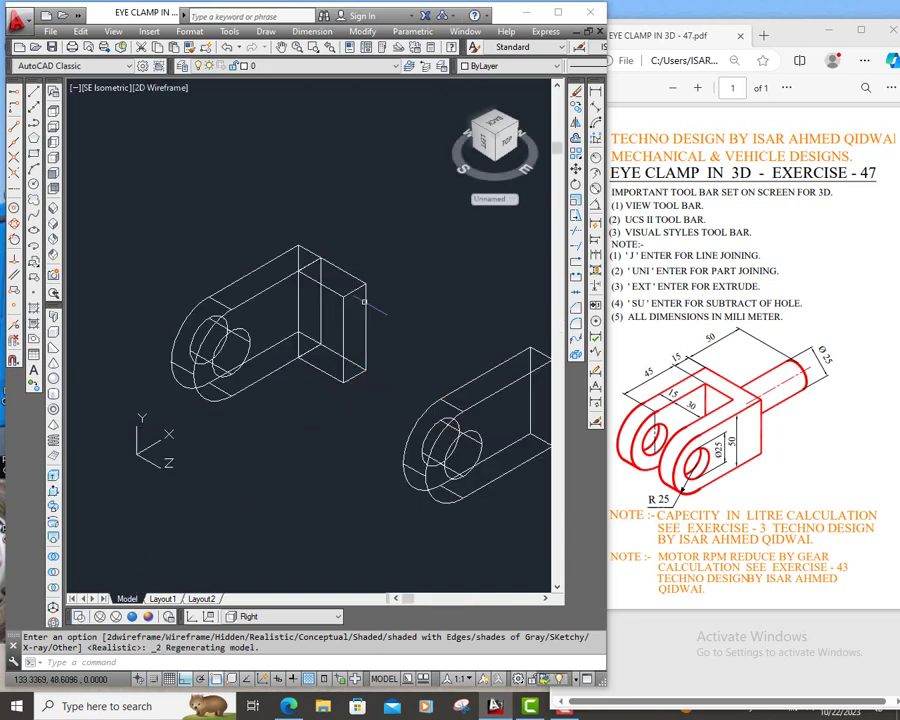
Move the second holed lug by its corner onto the first solid's corner to form the second arm.
{"action": "left_click", "coordinate": [282, 47]}
{"action": "left_click_drag", "start_coordinate": [348, 182], "coordinate": [282, 175]}
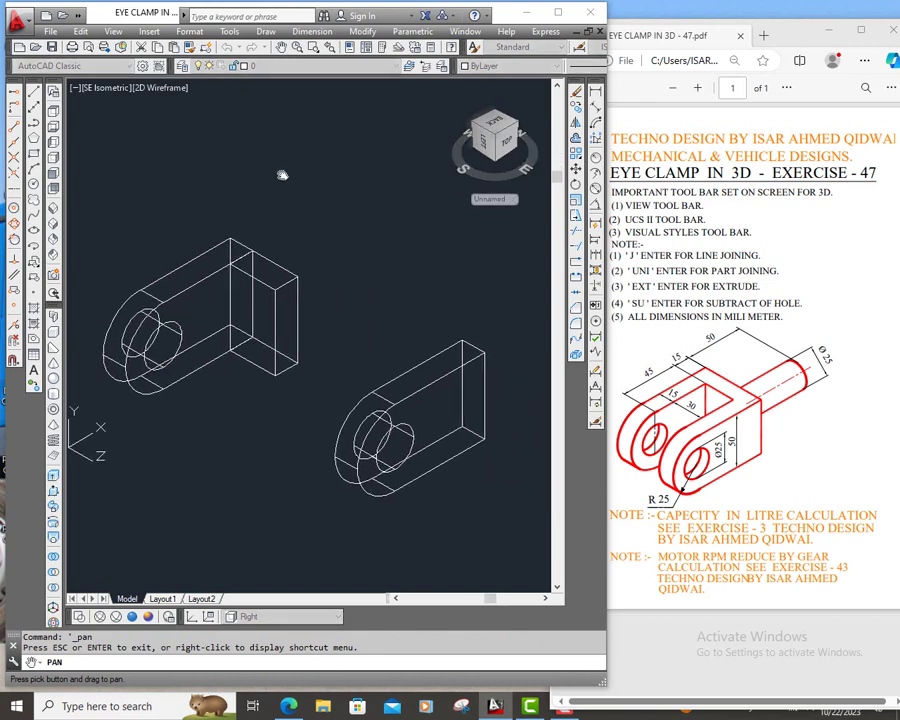
{"action": "right_click", "coordinate": [282, 175]}
{"action": "left_click", "coordinate": [304, 184]}
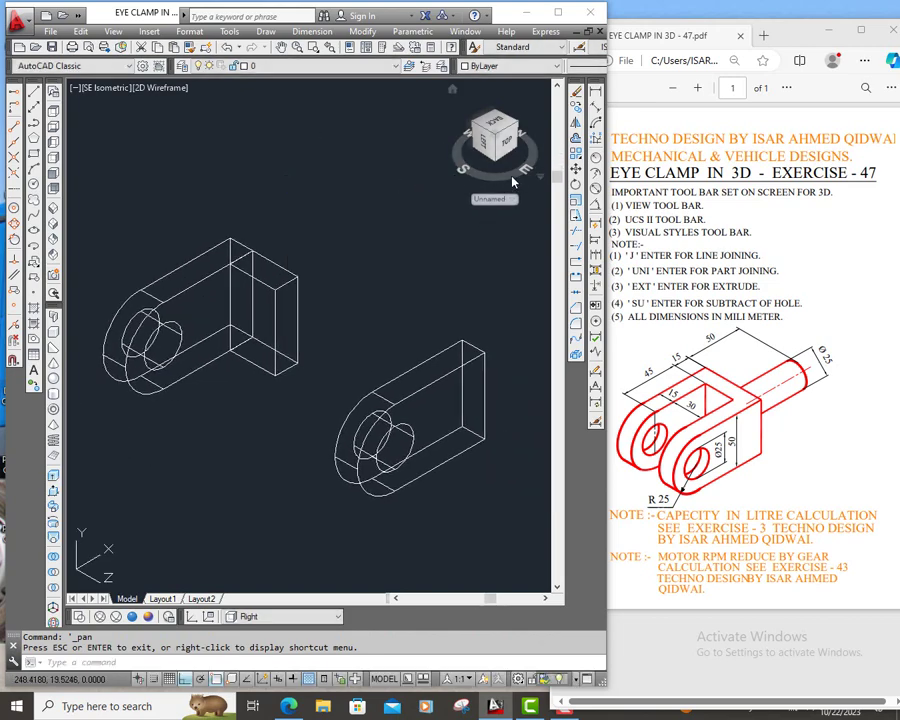
{"action": "left_click", "coordinate": [575, 169]}
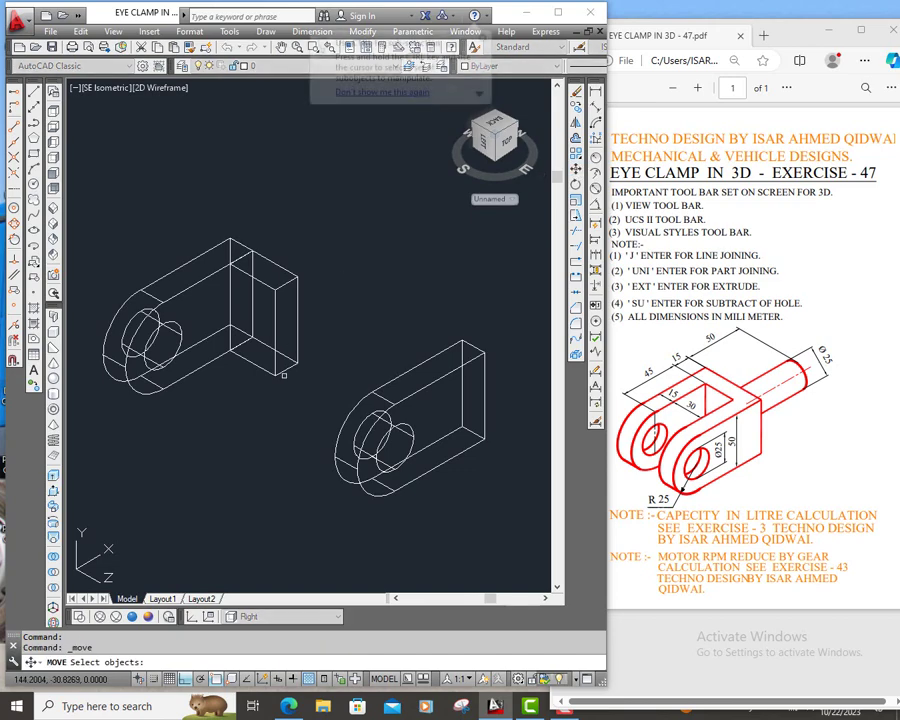
{"action": "left_click", "coordinate": [335, 270]}
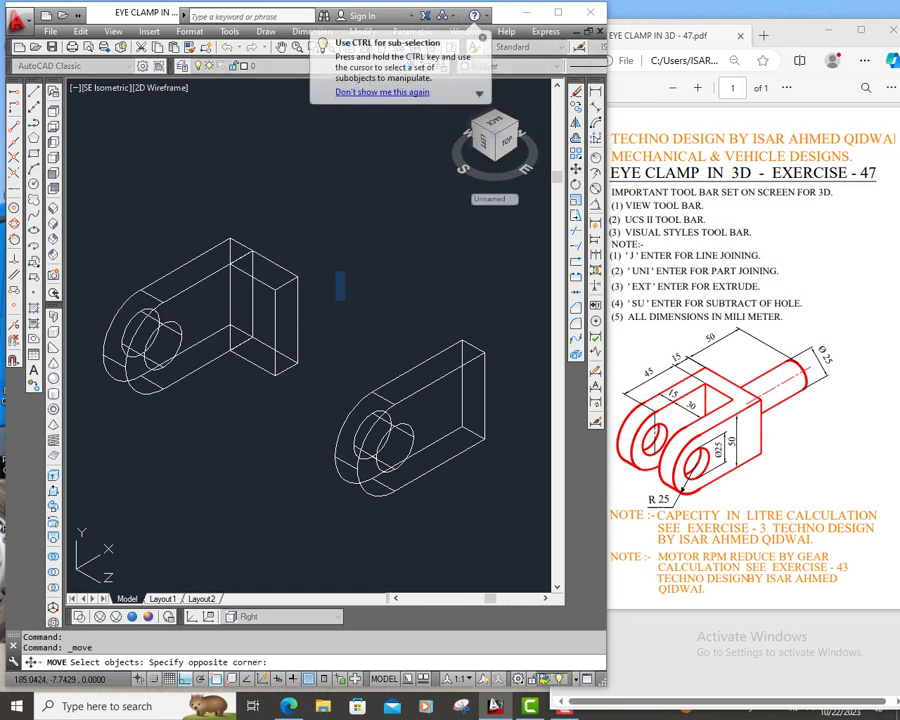
{"action": "left_click", "coordinate": [504, 537]}
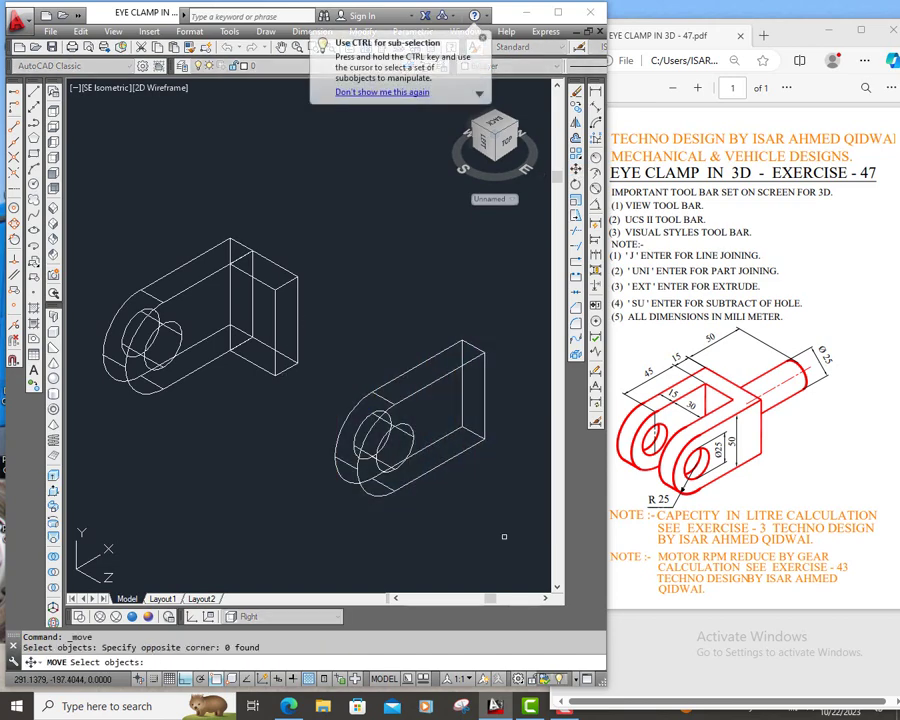
{"action": "left_click", "coordinate": [315, 302]}
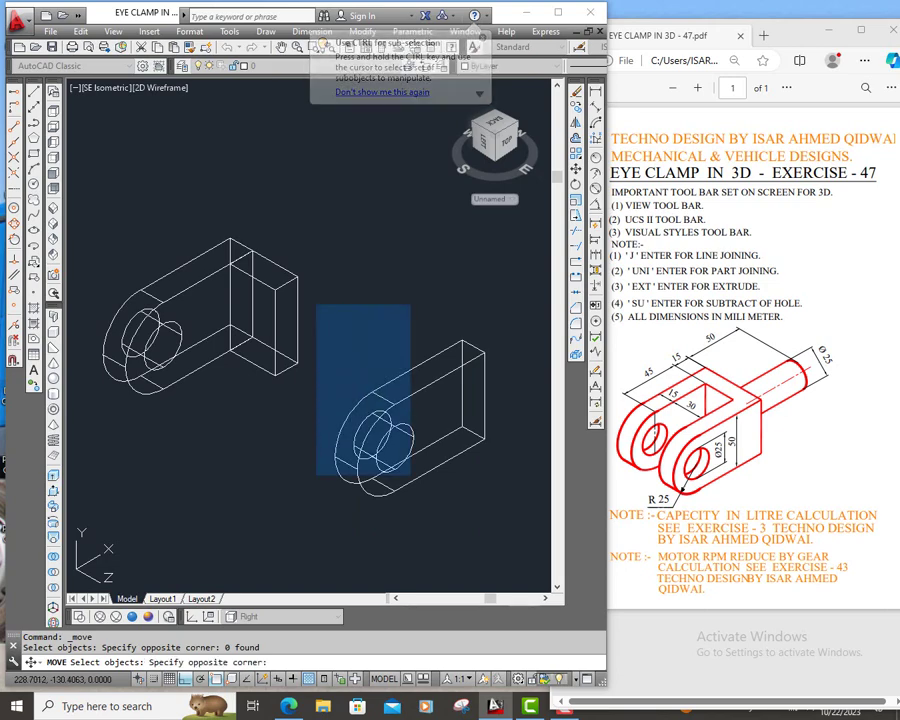
{"action": "left_click", "coordinate": [516, 516]}
{"action": "key", "text": "Return"}
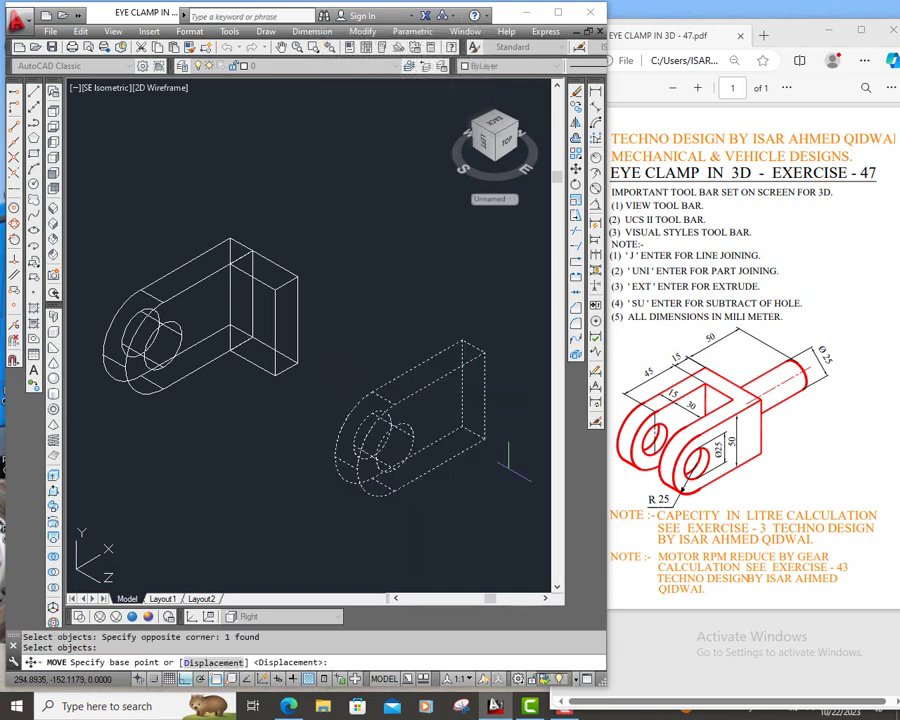
{"action": "left_click", "coordinate": [462, 340]}
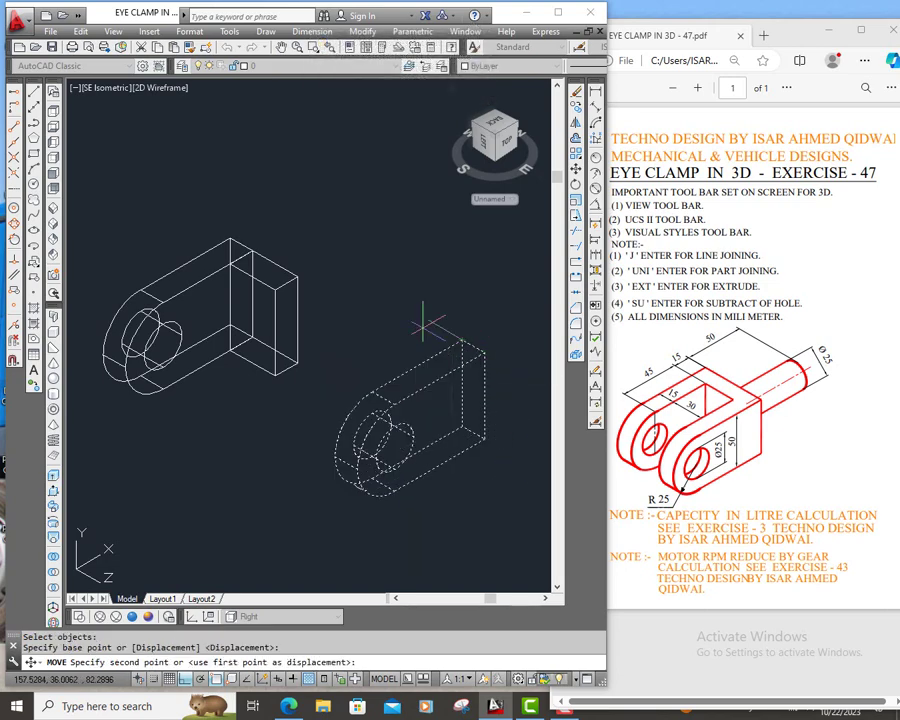
{"action": "left_click", "coordinate": [283, 268]}
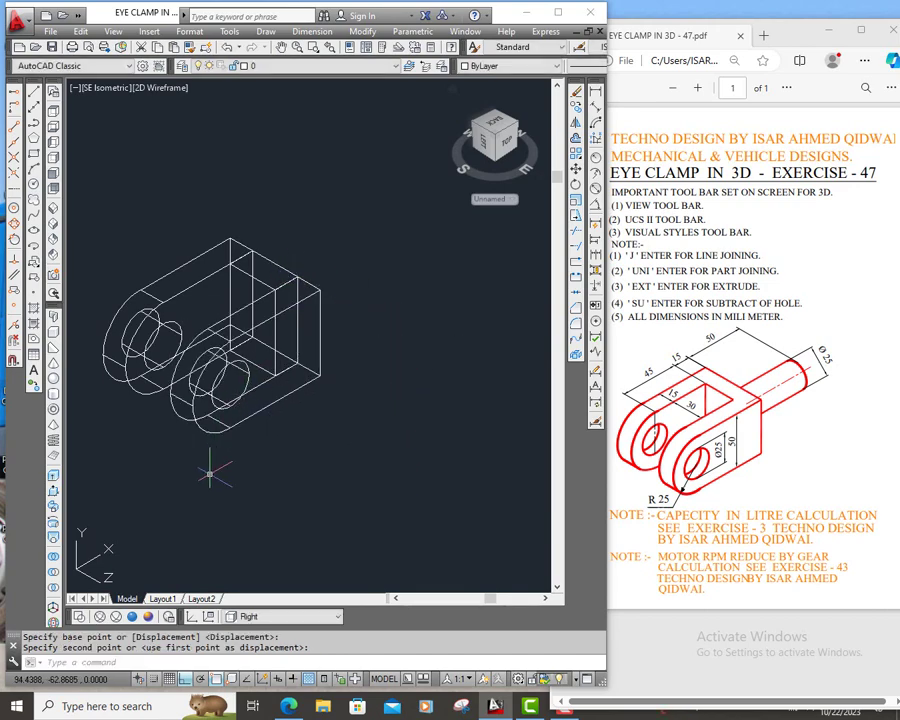
{"action": "left_click", "coordinate": [137, 620]}
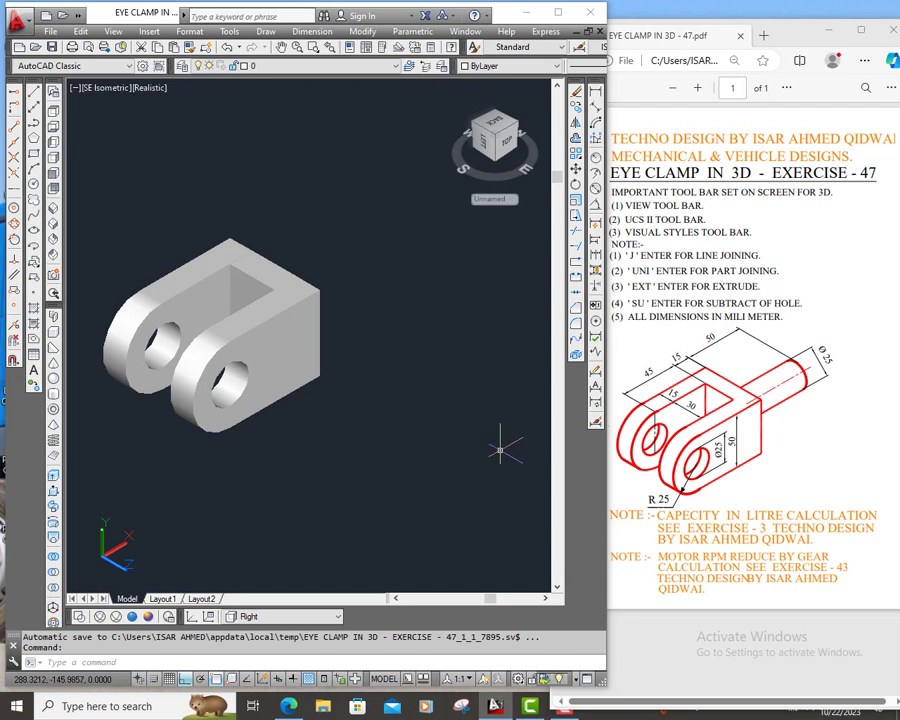
{"action": "left_click", "coordinate": [80, 618]}
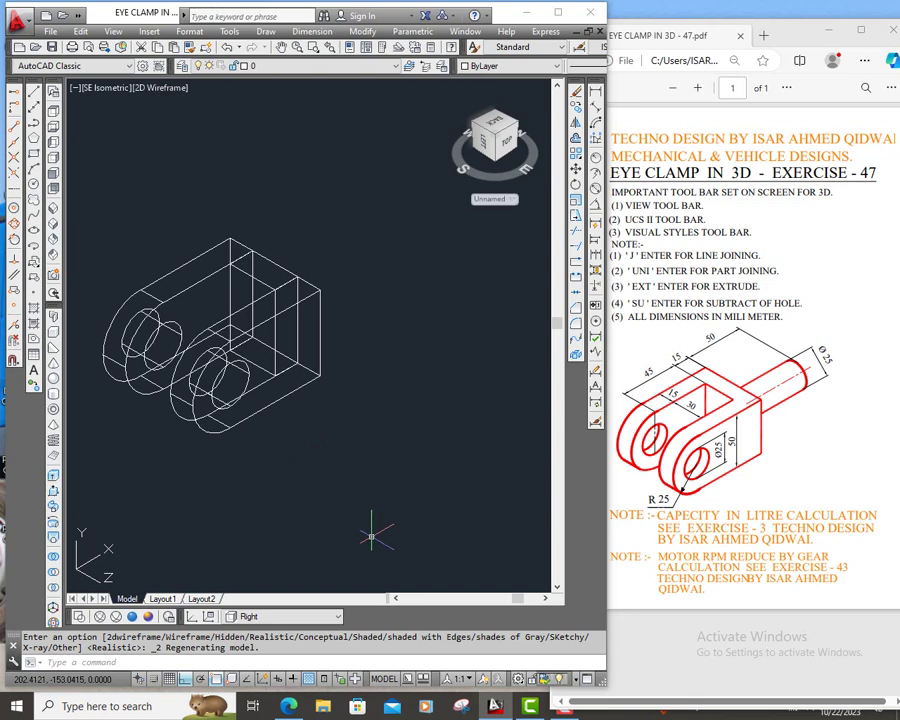
{"action": "left_click", "coordinate": [400, 661]}
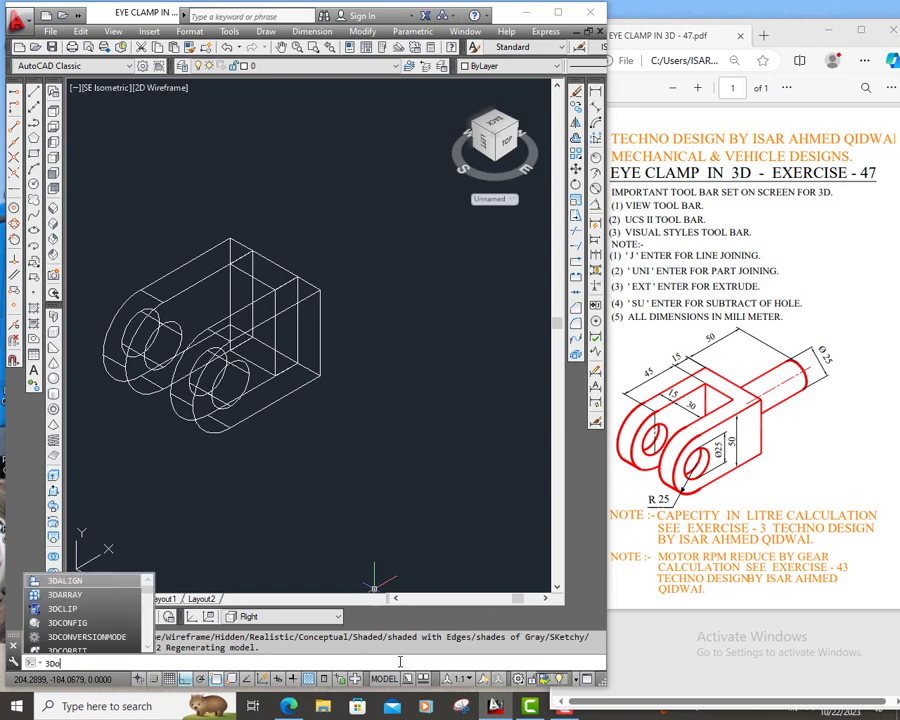
Orbit the clamp with 3DORBIT to a view exposing the block's rear face.
{"action": "type", "text": "DO"}
{"action": "key", "text": "Return"}
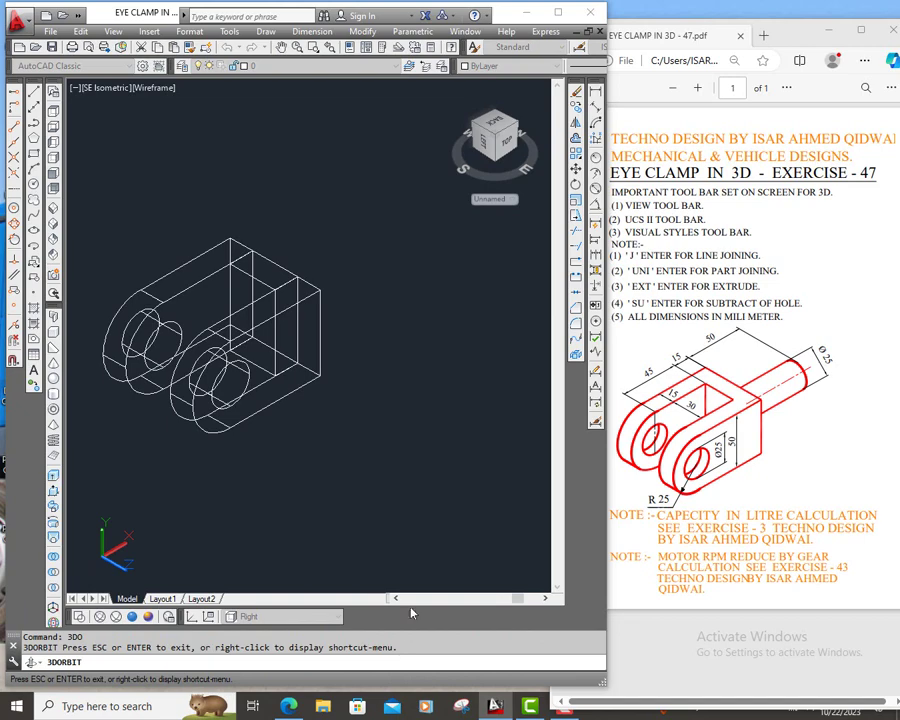
{"action": "mouse_move", "coordinate": [429, 440]}
{"action": "left_mouse_down"}
{"action": "mouse_move", "coordinate": [300, 439]}
{"action": "mouse_move", "coordinate": [263, 416]}
{"action": "mouse_move", "coordinate": [232, 412]}
{"action": "mouse_move", "coordinate": [266, 437]}
{"action": "left_mouse_up"}
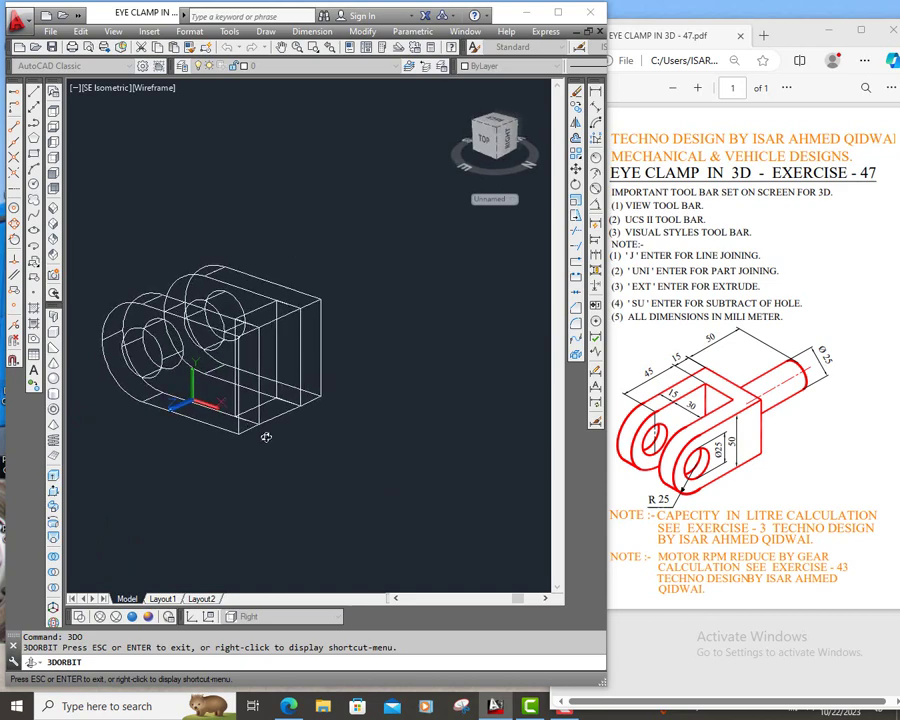
{"action": "right_click", "coordinate": [282, 452]}
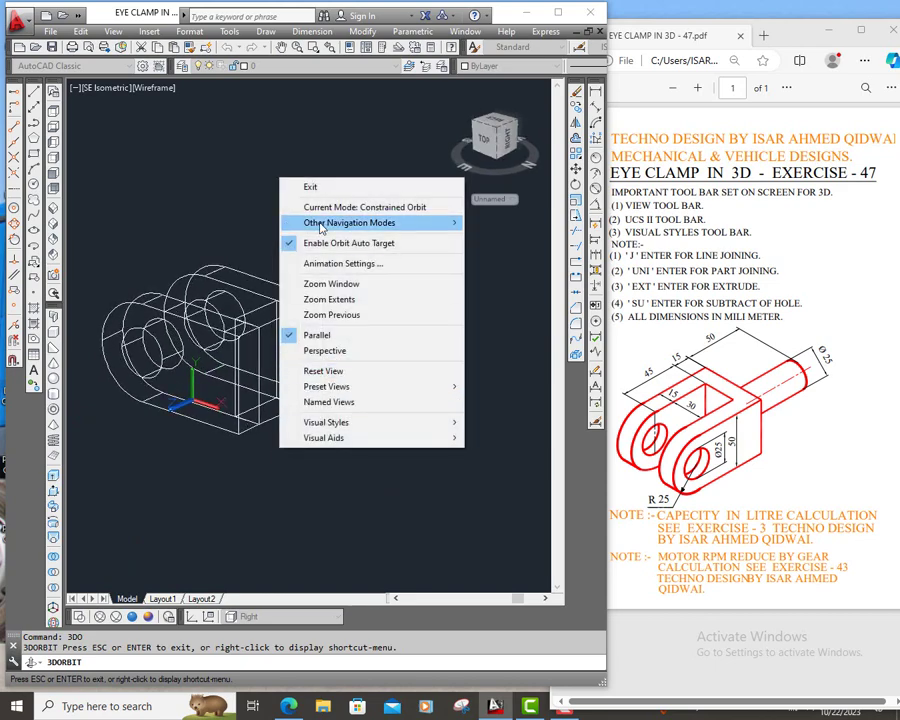
{"action": "left_click", "coordinate": [312, 186]}
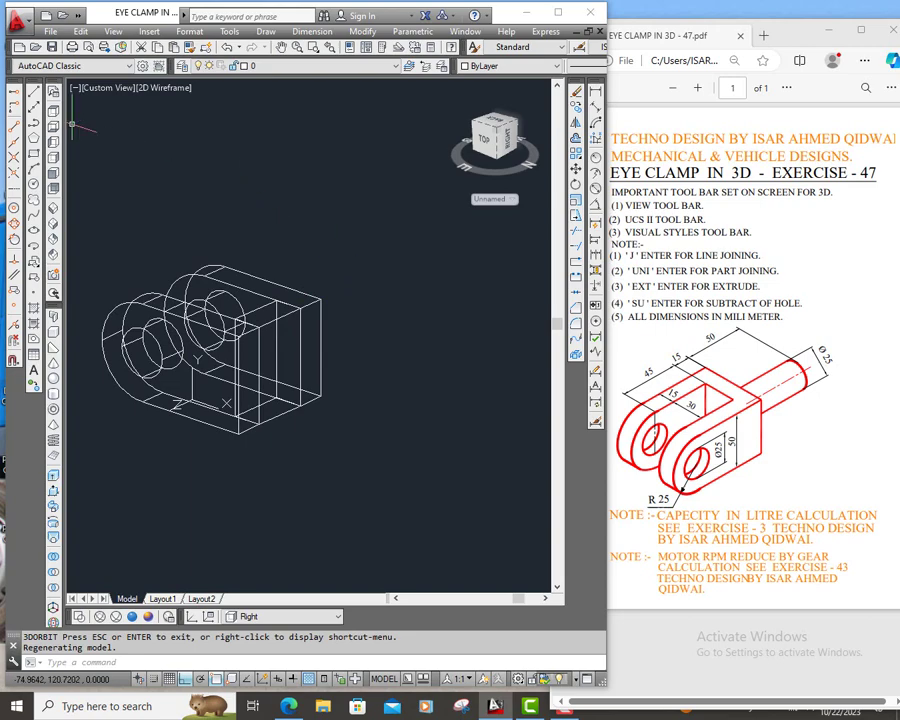
{"action": "left_click", "coordinate": [33, 93]}
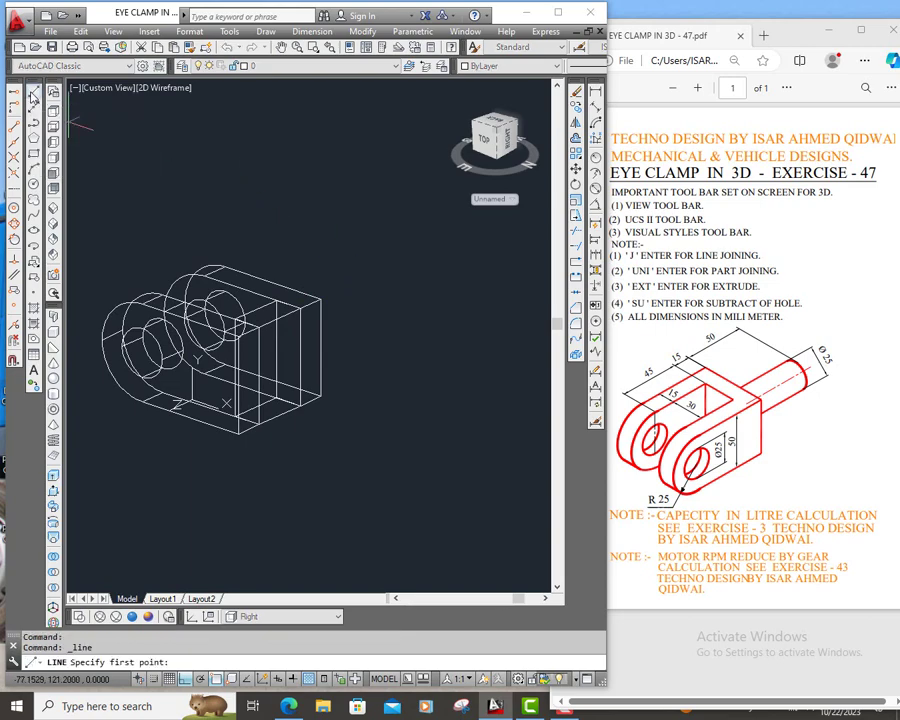
Draw a construction line between the midpoints of two opposite edges of the rear face.
{"action": "left_click", "coordinate": [12, 104]}
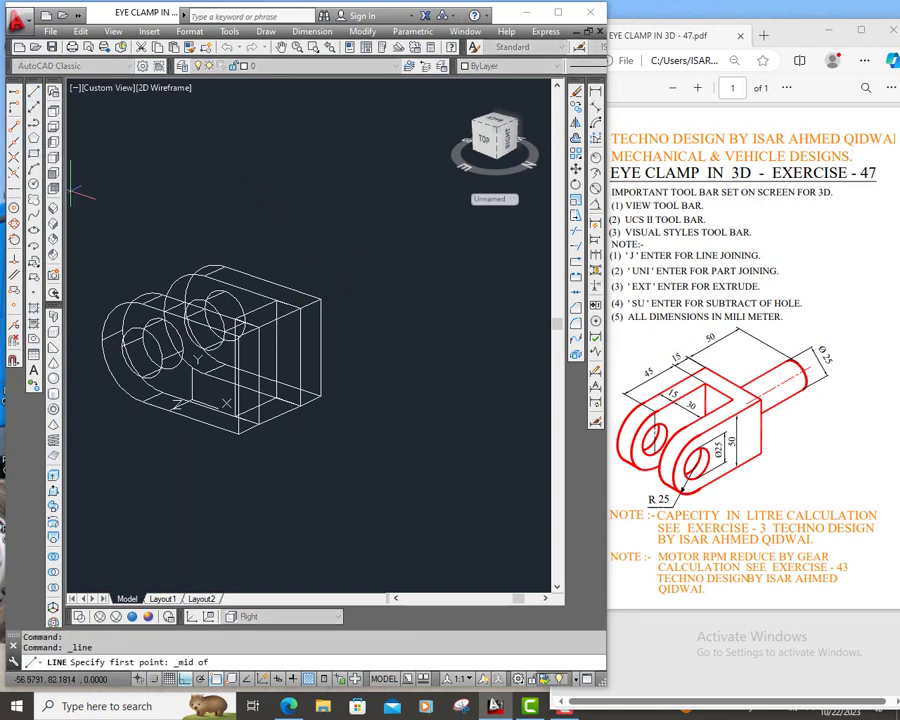
{"action": "left_click", "coordinate": [319, 347]}
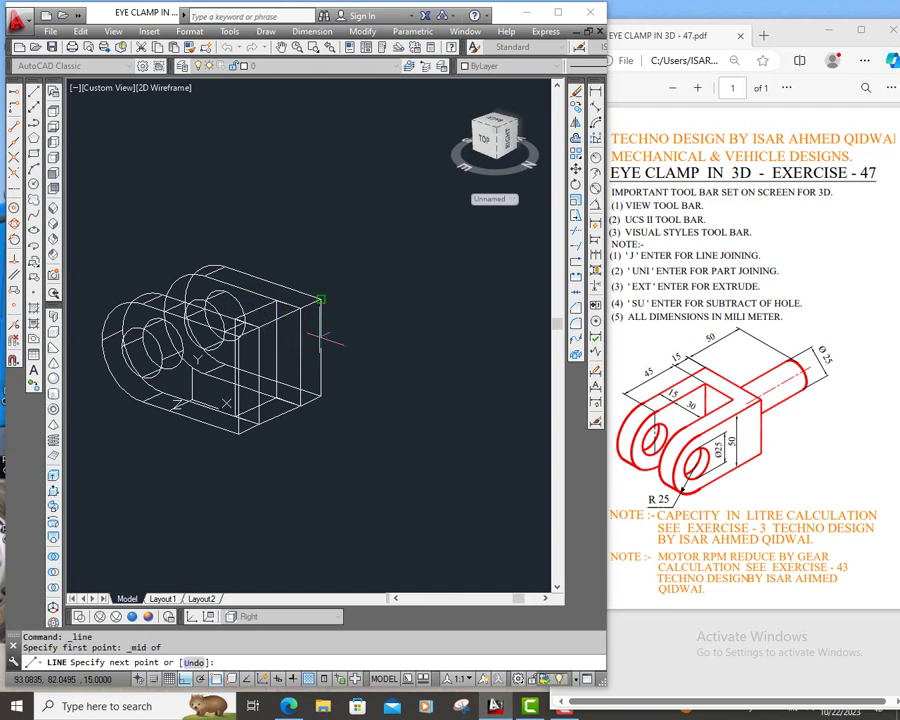
{"action": "left_click", "coordinate": [14, 145]}
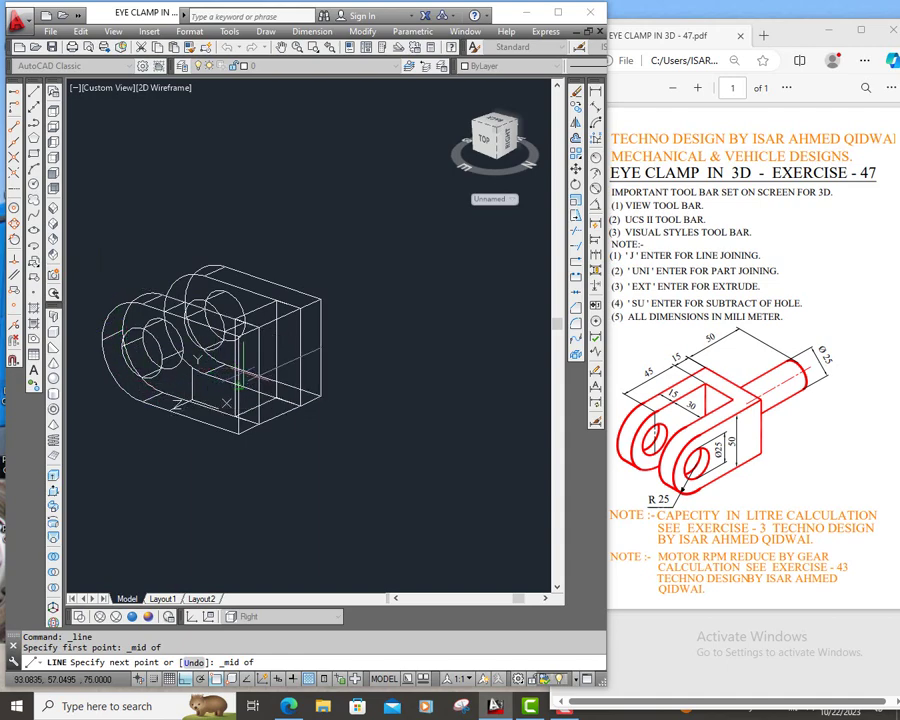
{"action": "left_click", "coordinate": [239, 383]}
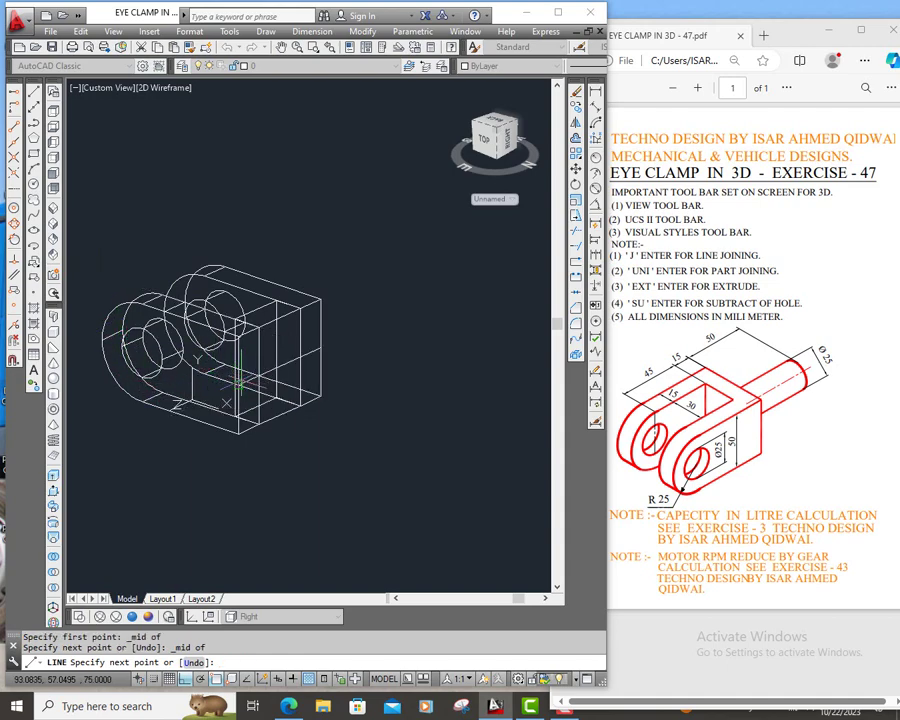
{"action": "right_click", "coordinate": [239, 383]}
{"action": "left_click", "coordinate": [265, 387]}
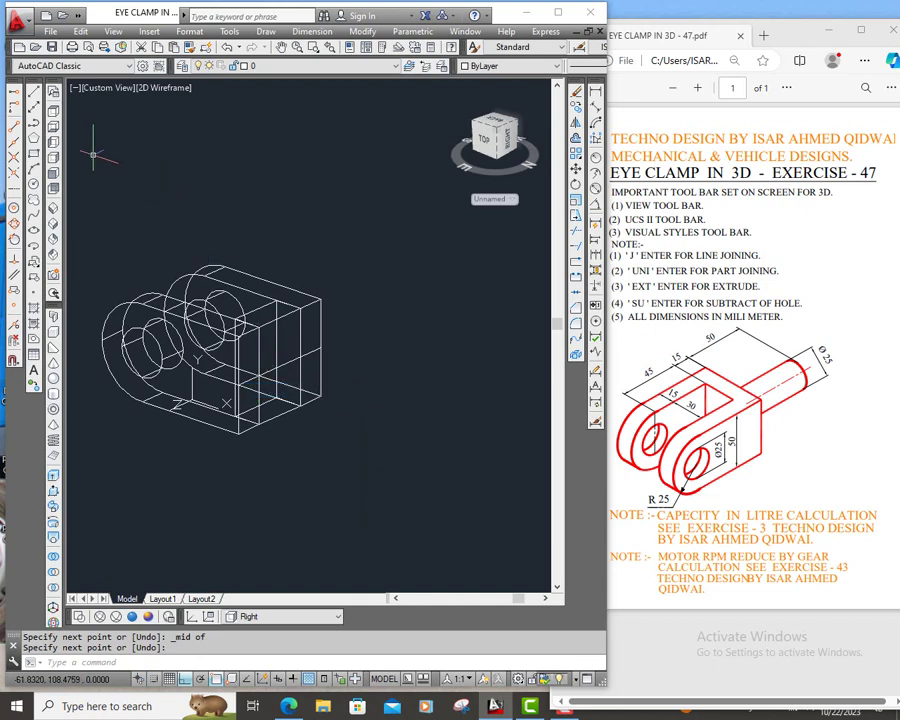
Draw a second midpoint line from the top edge to the bottom edge, crossing the first.
{"action": "left_click", "coordinate": [14, 92]}
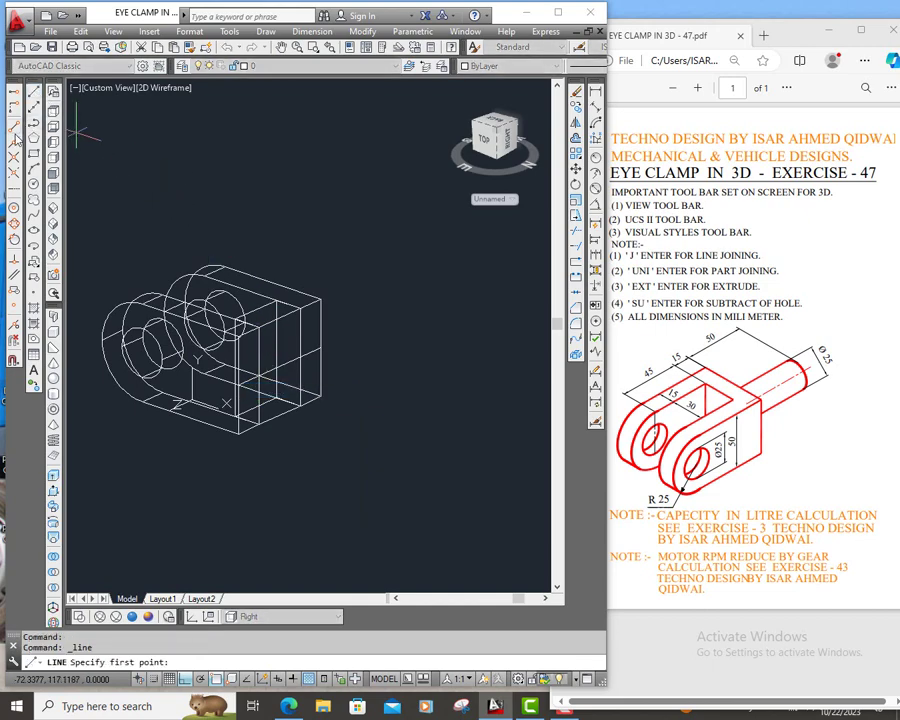
{"action": "left_click", "coordinate": [15, 140]}
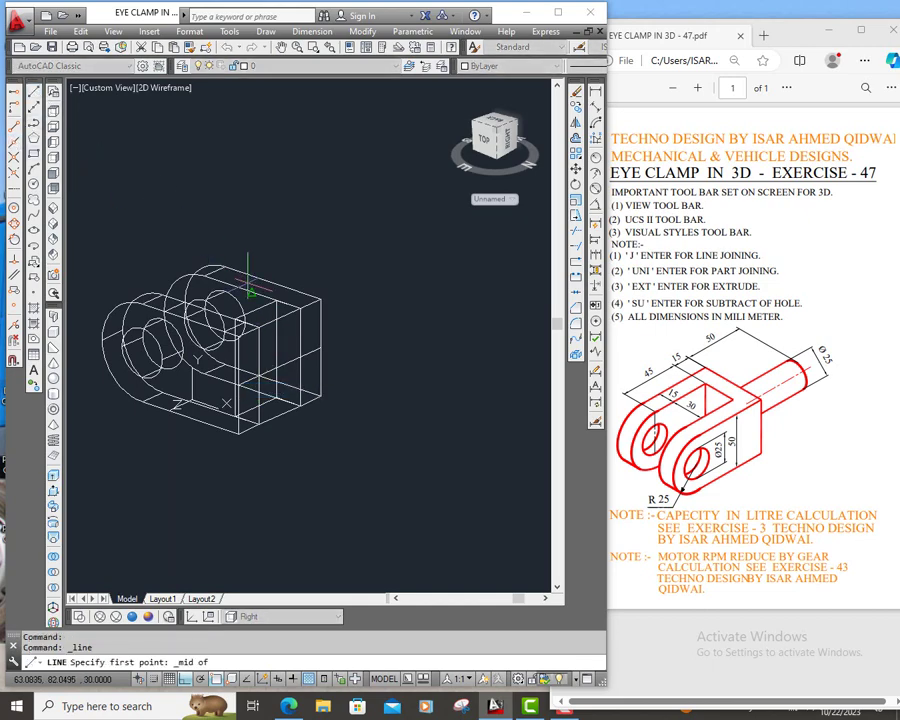
{"action": "left_click", "coordinate": [277, 300]}
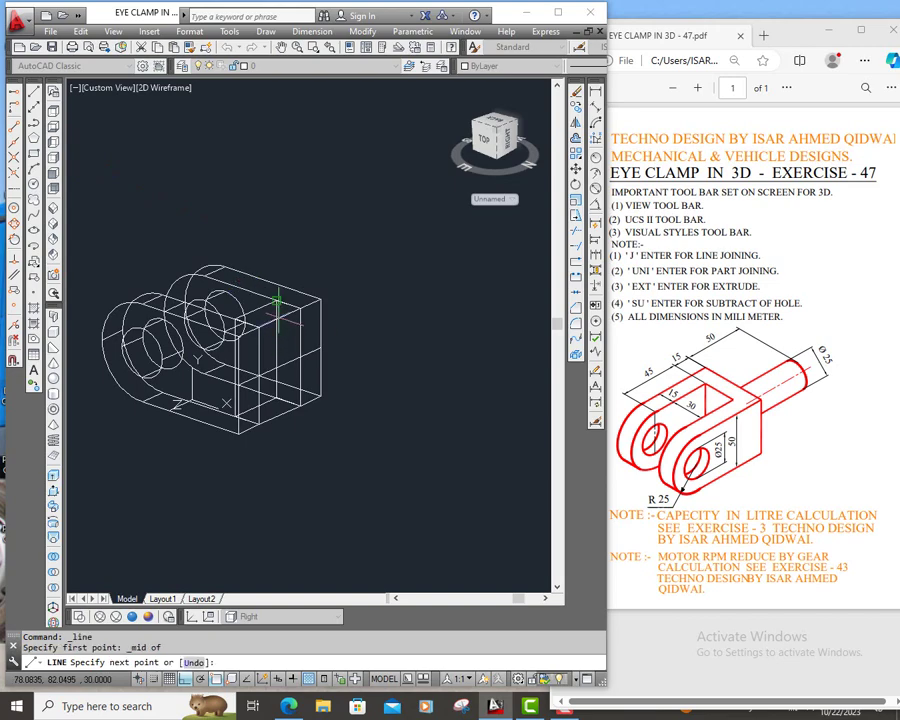
{"action": "left_click", "coordinate": [15, 140]}
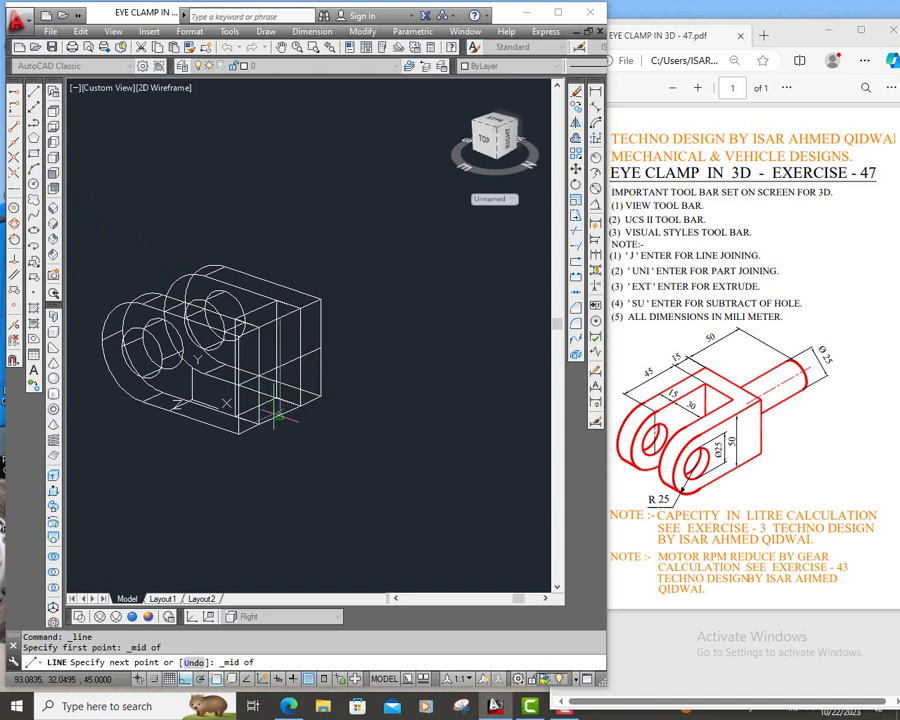
{"action": "left_click", "coordinate": [277, 412]}
{"action": "right_click", "coordinate": [277, 412]}
{"action": "left_click", "coordinate": [300, 423]}
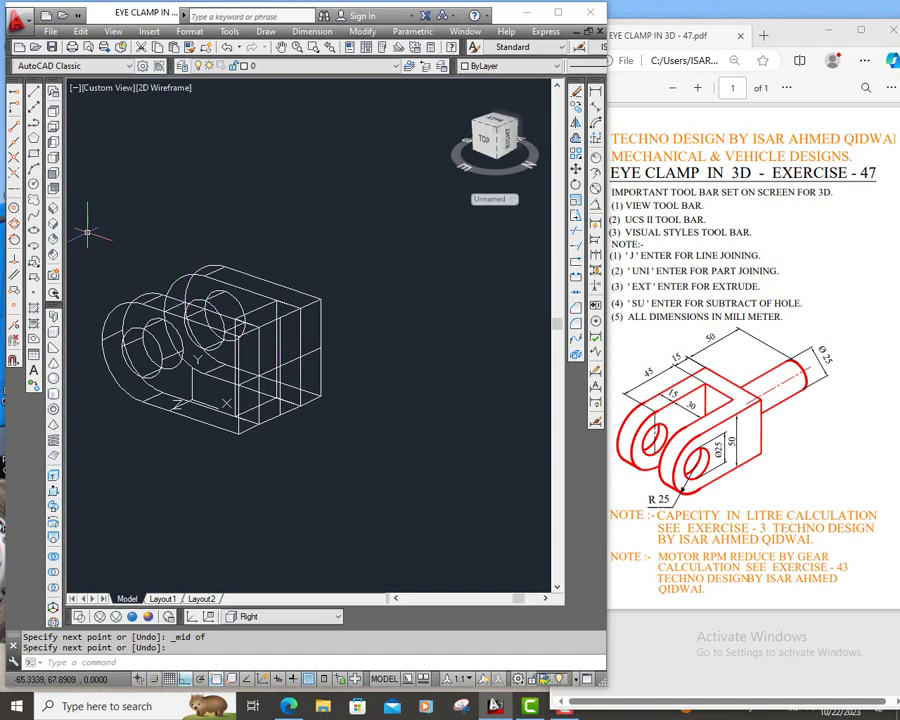
Abandon a first circle attempt and align the UCS to the Back face.
{"action": "left_click", "coordinate": [33, 137]}
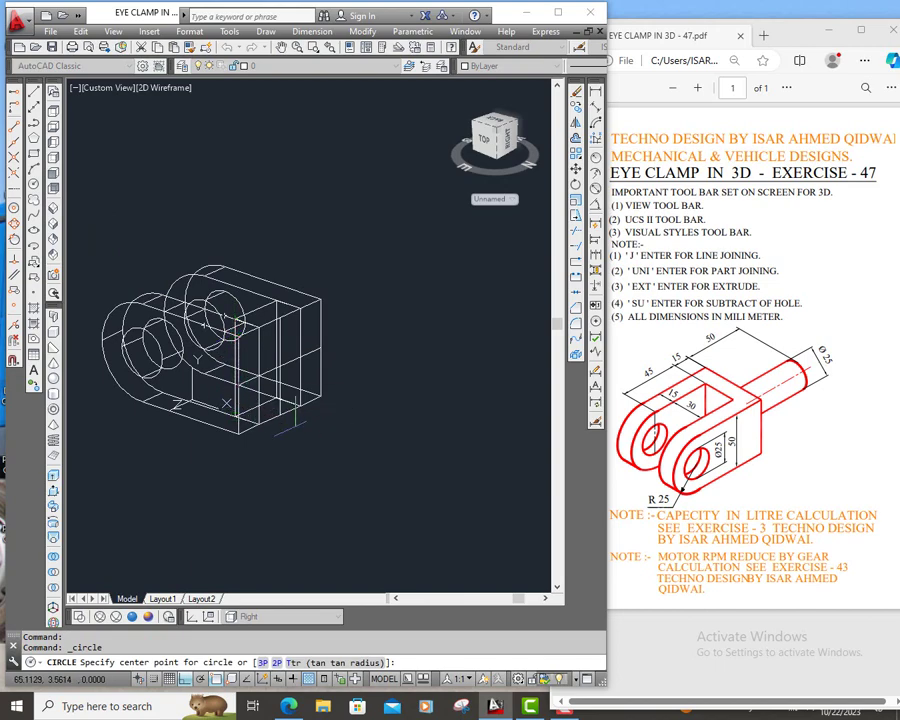
{"action": "left_click", "coordinate": [296, 412]}
{"action": "key", "text": "Escape"}
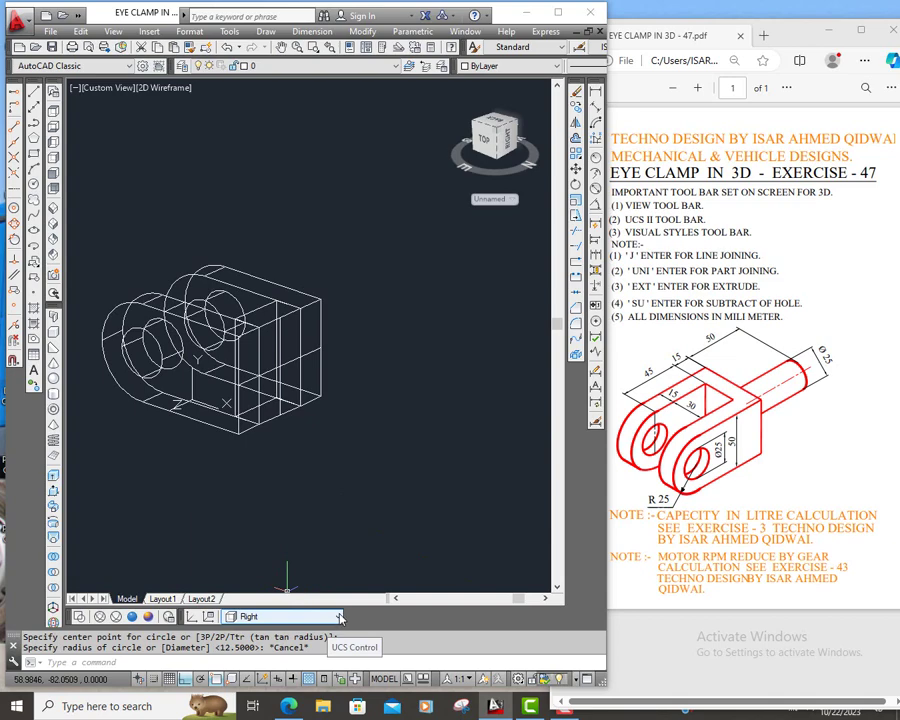
{"action": "left_click", "coordinate": [340, 617]}
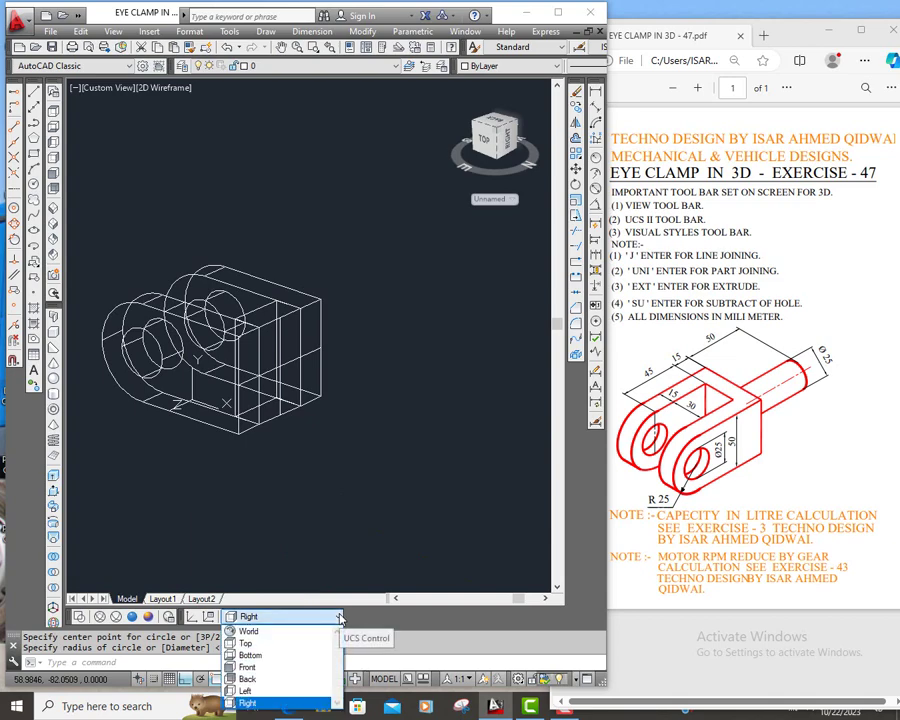
{"action": "left_click", "coordinate": [248, 680]}
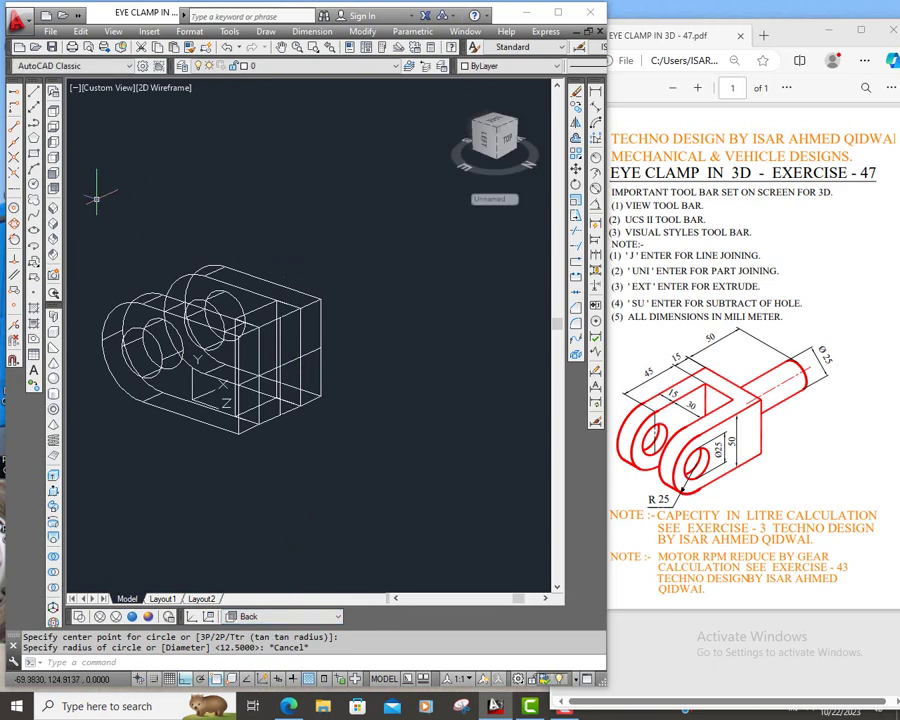
Draw a circle of diameter 25 centred where the construction lines cross.
{"action": "left_click", "coordinate": [32, 133]}
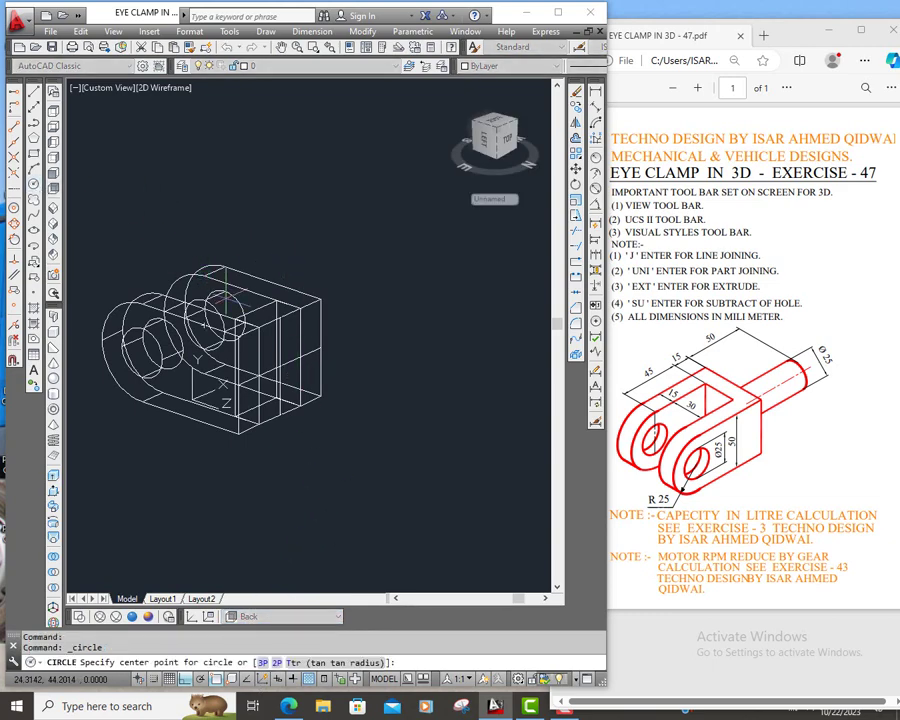
{"action": "left_click", "coordinate": [280, 365]}
{"action": "type", "text": "d"}
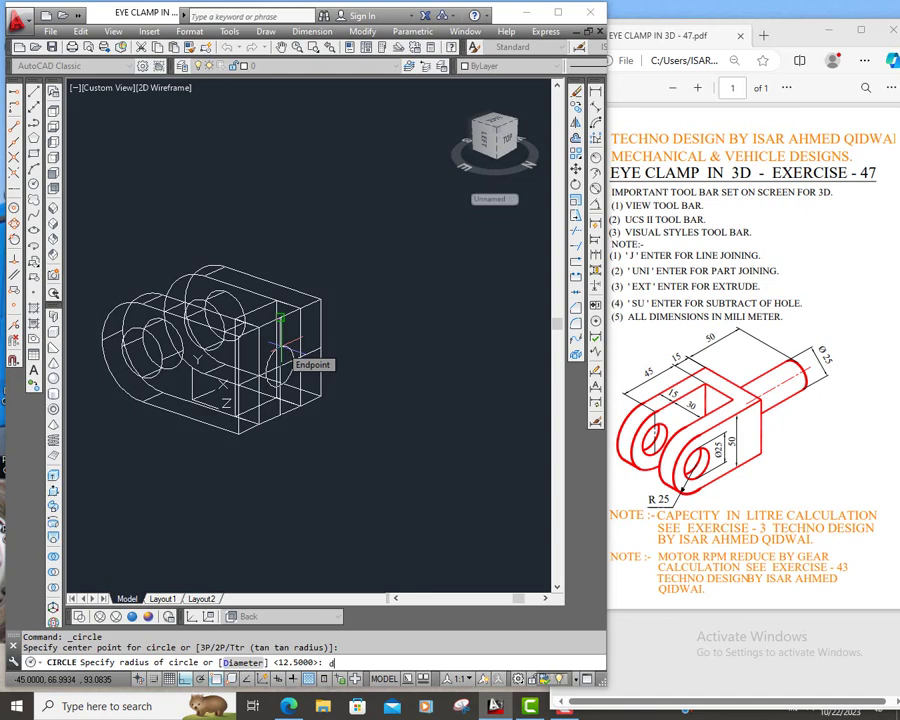
{"action": "key", "text": "Return"}
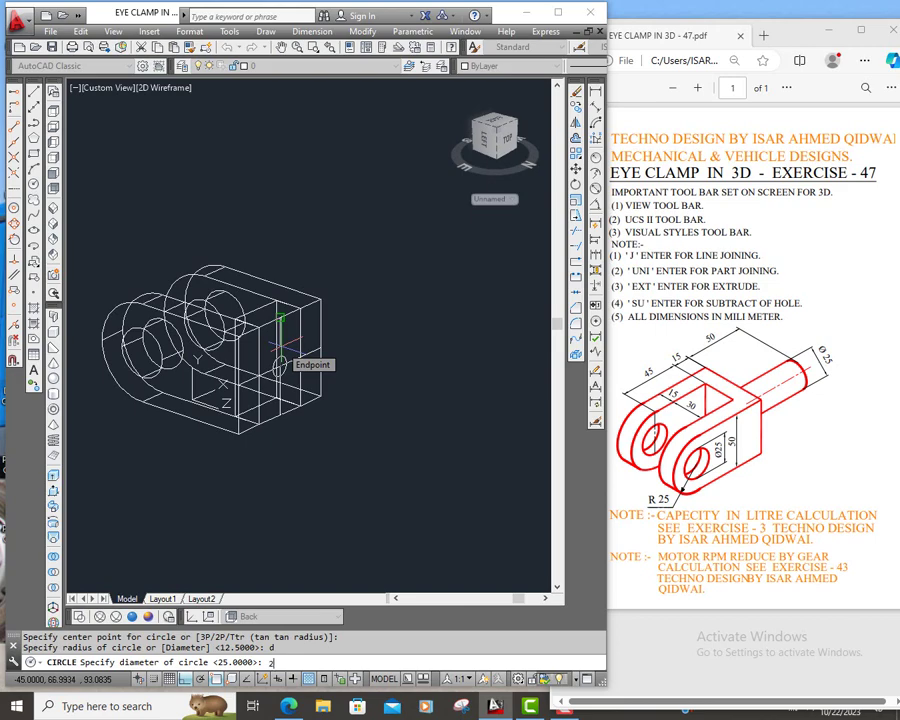
{"action": "key", "text": "Return"}
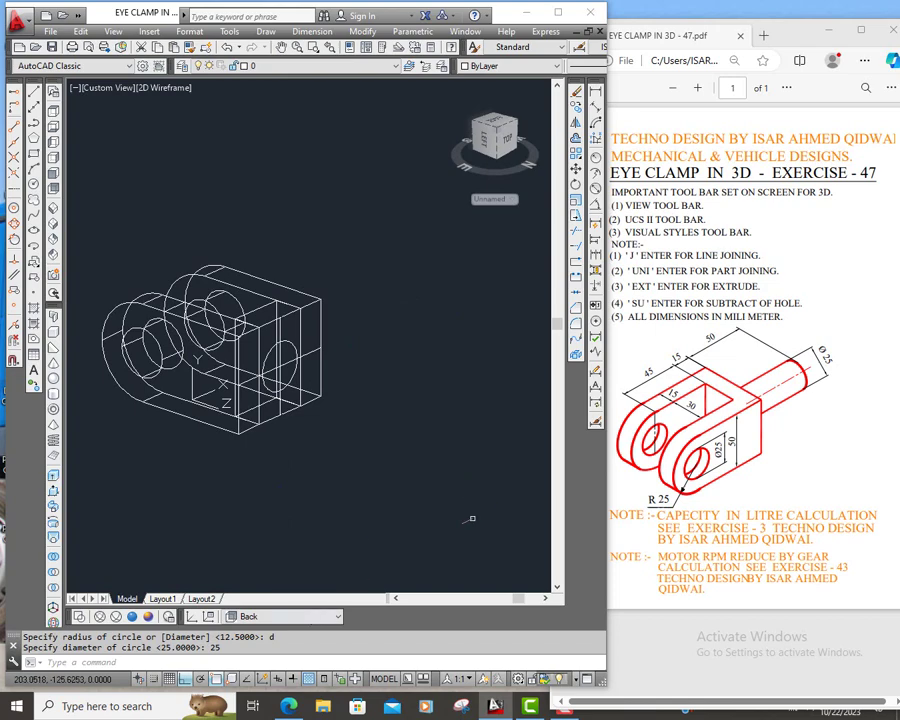
{"action": "left_click", "coordinate": [322, 660]}
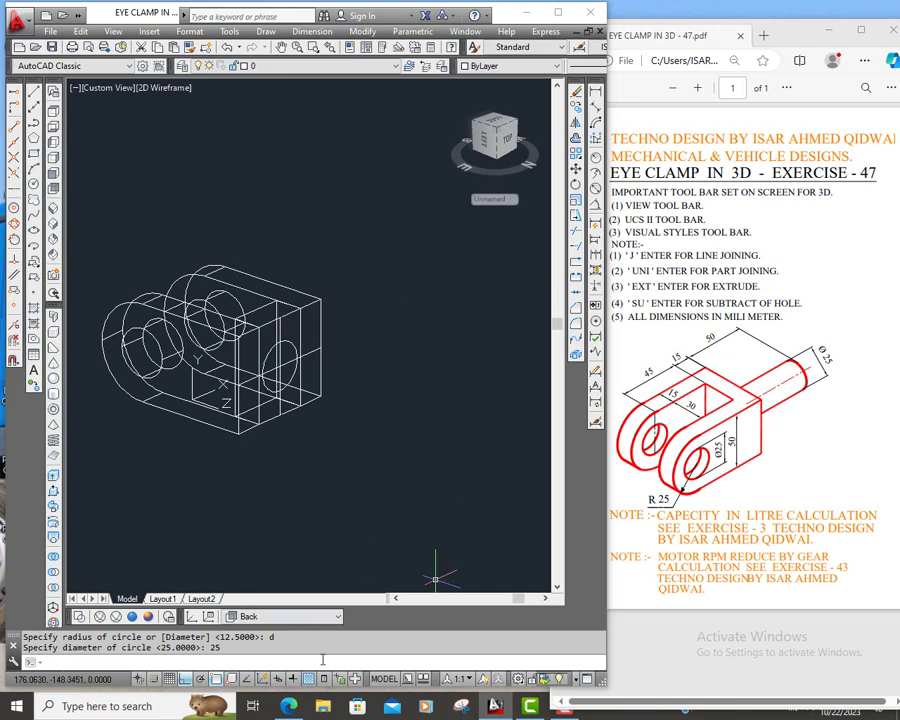
Extrude the 25 mm circle 50 units into a shaft and show the model in Realistic style.
{"action": "type", "text": "ext"}
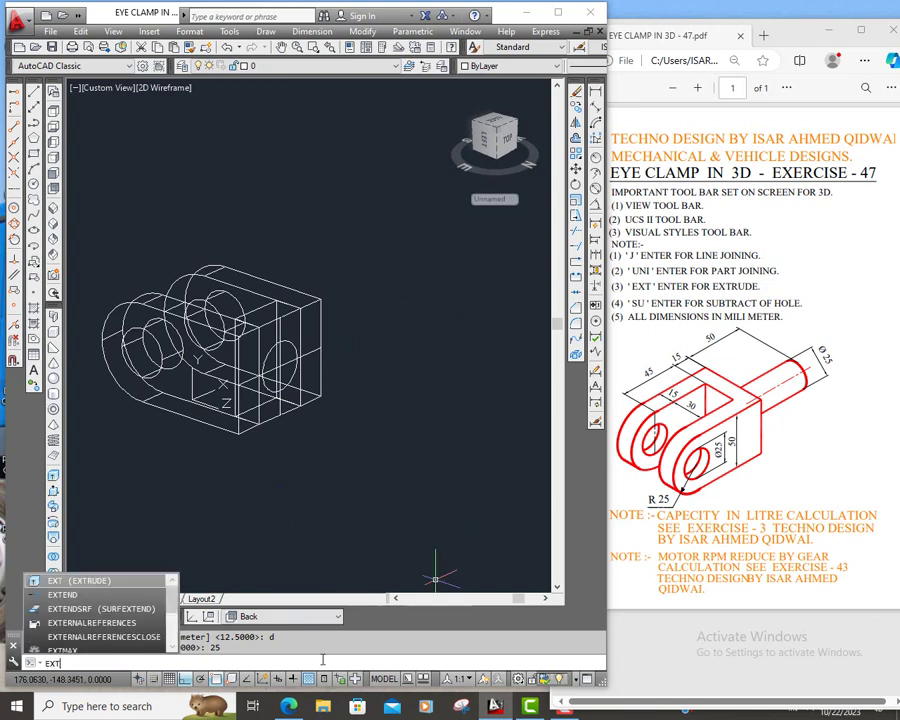
{"action": "key", "text": "Return"}
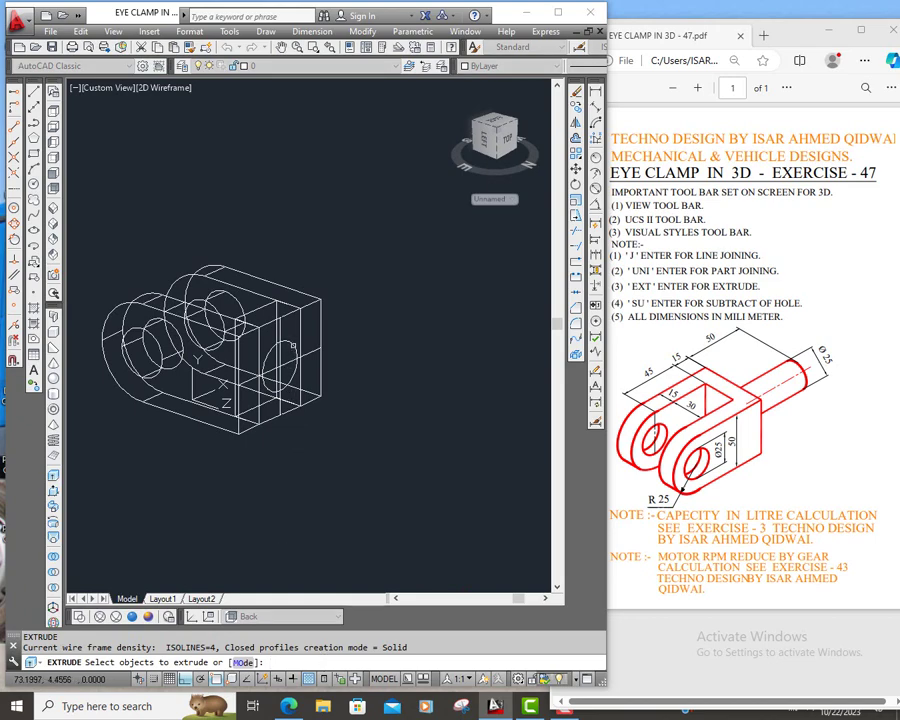
{"action": "left_click", "coordinate": [289, 358]}
{"action": "right_click", "coordinate": [334, 480]}
{"action": "left_click", "coordinate": [349, 487]}
{"action": "type", "text": "50"}
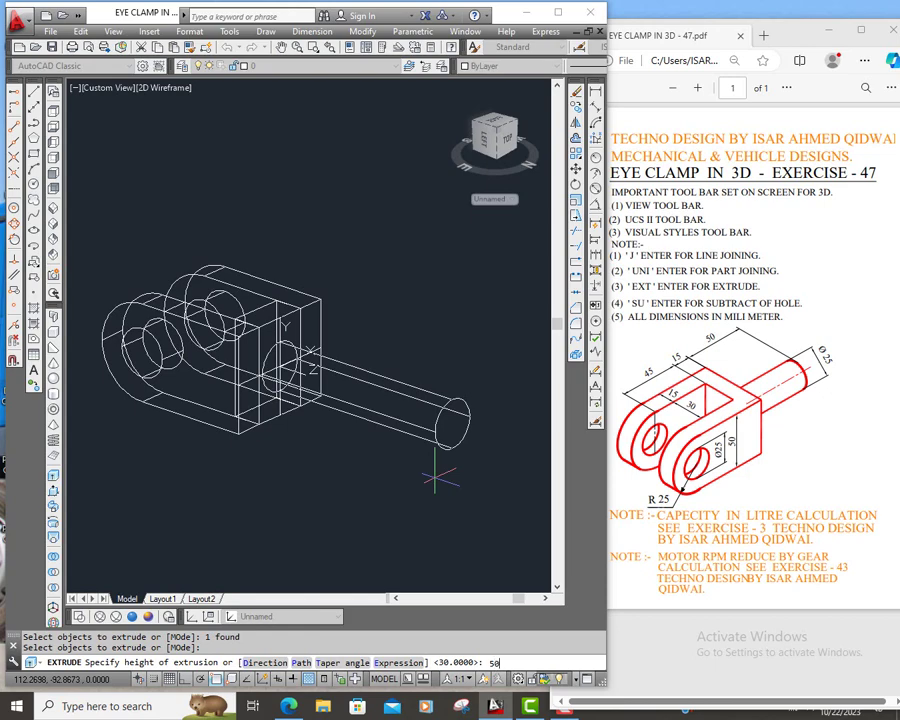
{"action": "key", "text": "Return"}
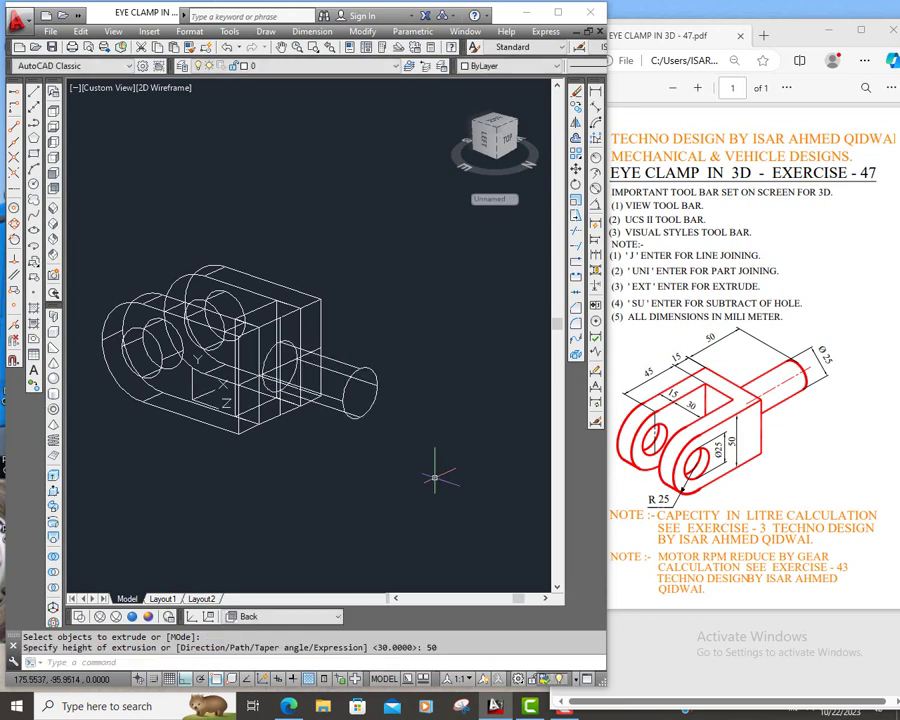
{"action": "left_click", "coordinate": [131, 616]}
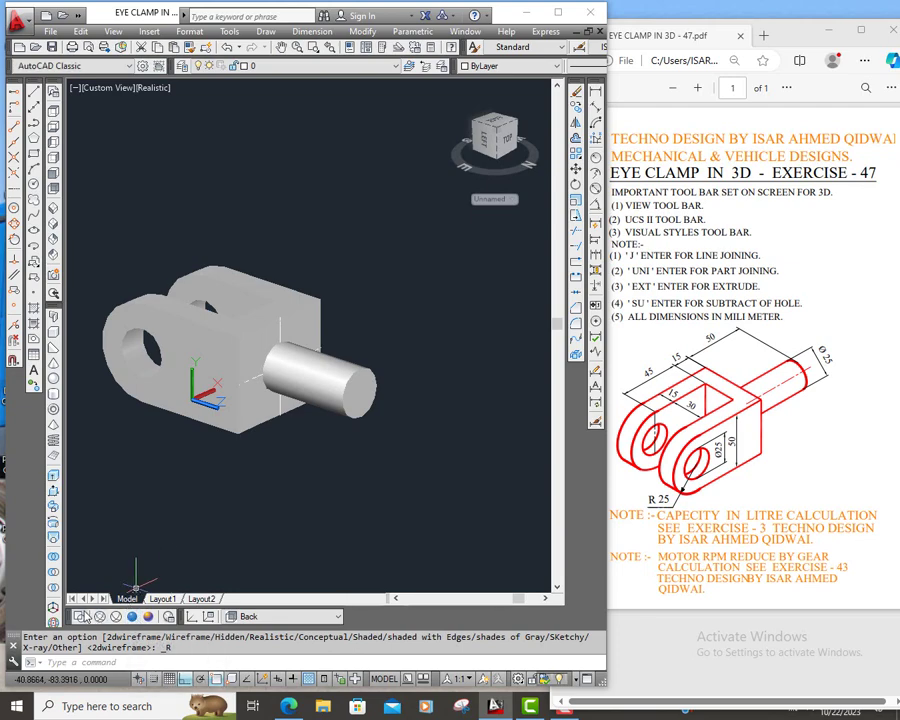
Return to 2D Wireframe and erase the stray edge and extra circle inside the block.
{"action": "left_click", "coordinate": [80, 616]}
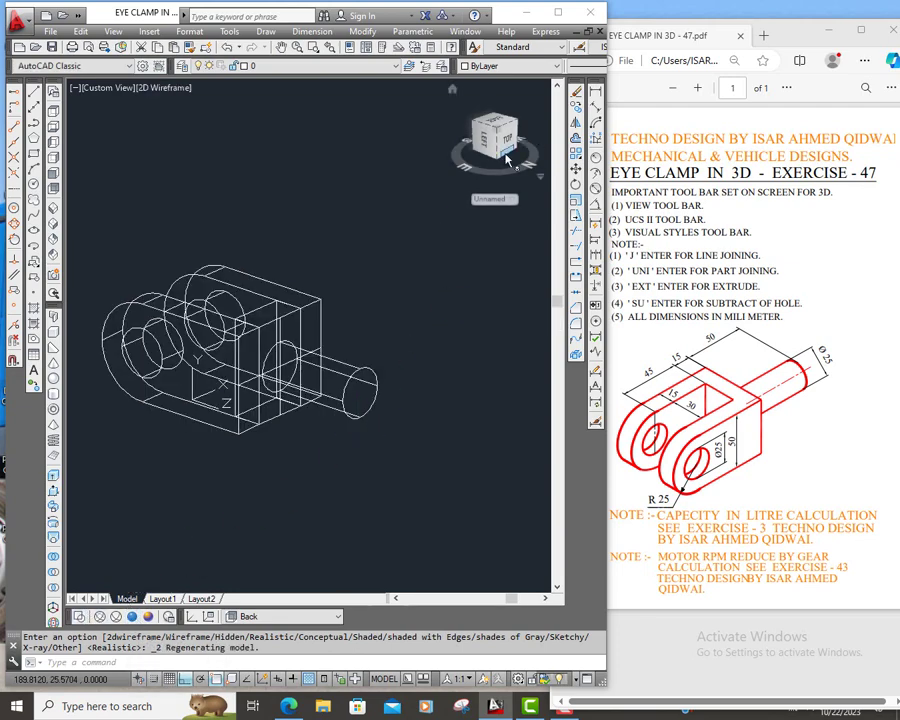
{"action": "left_click", "coordinate": [596, 92]}
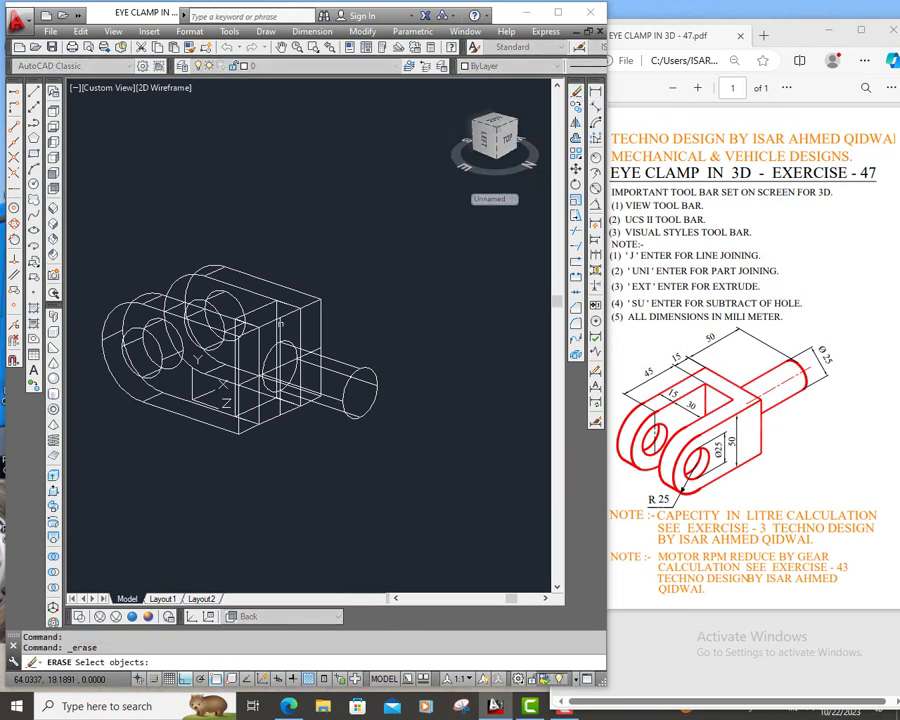
{"action": "left_click", "coordinate": [281, 325]}
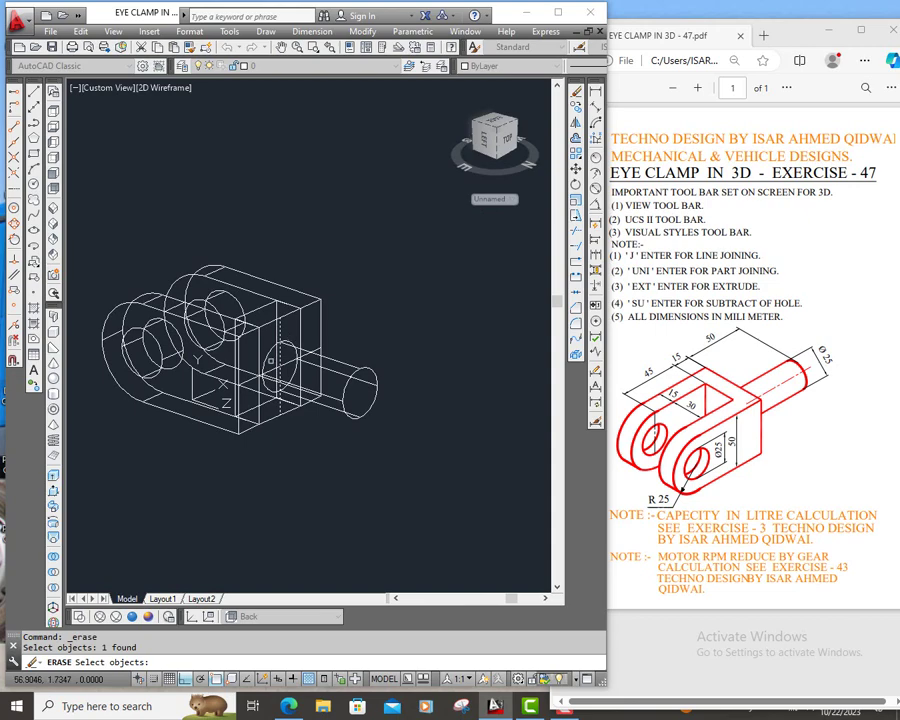
{"action": "left_click", "coordinate": [270, 371]}
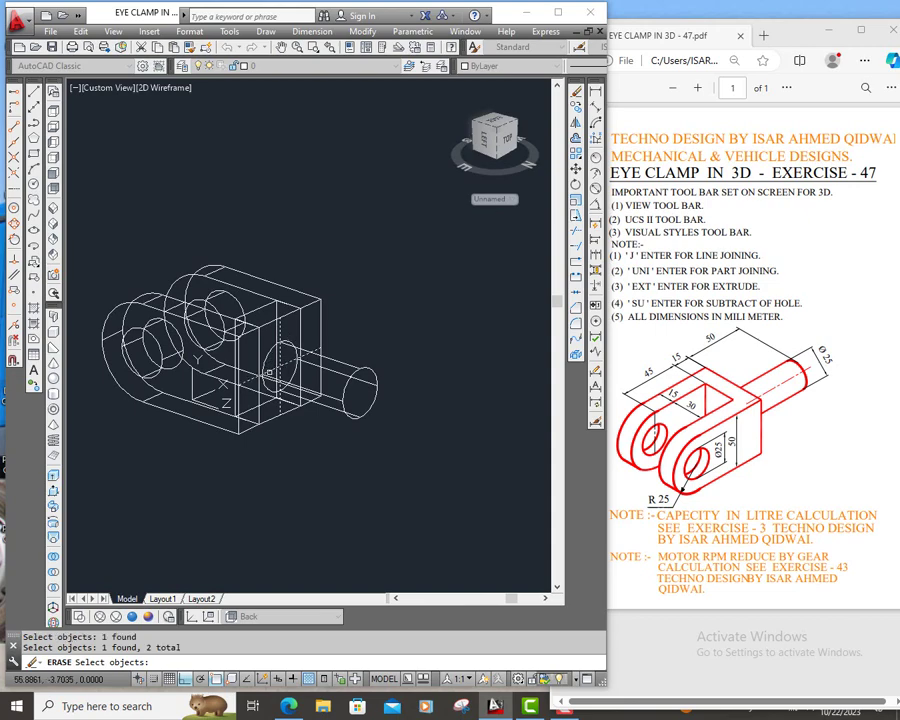
{"action": "key", "text": "Return"}
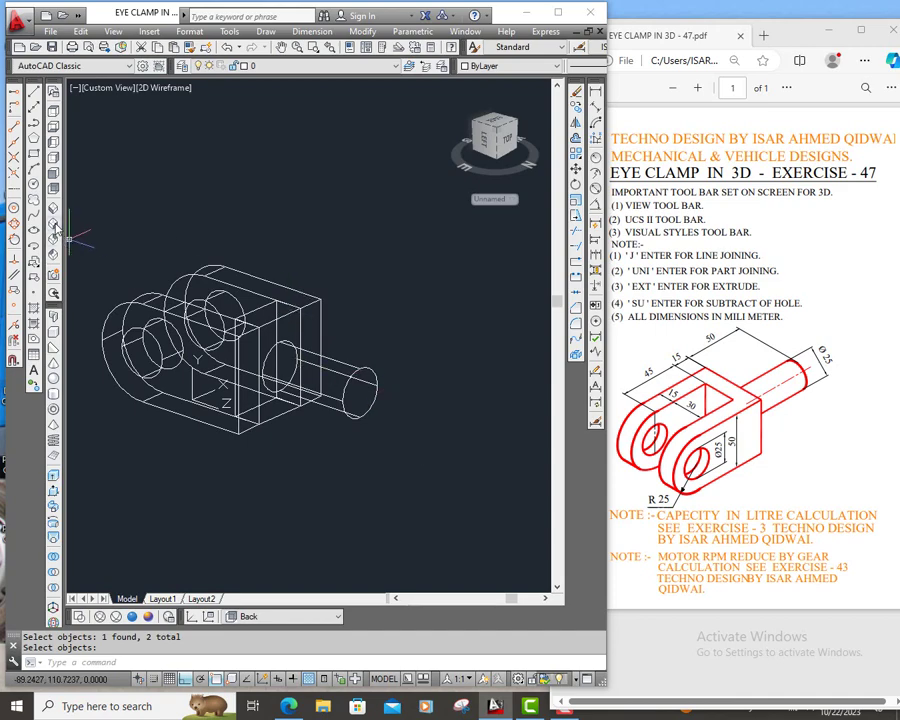
{"action": "left_click", "coordinate": [55, 231]}
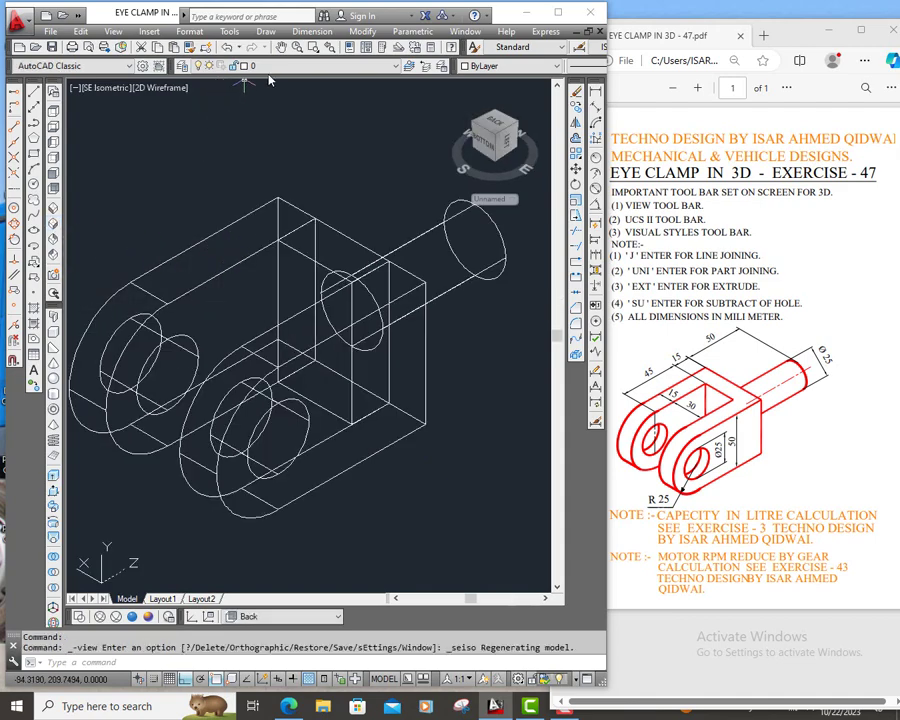
Zoom out so the whole eye clamp fits, then render it in the Realistic visual style.
{"action": "left_click", "coordinate": [297, 48]}
{"action": "mouse_move", "coordinate": [251, 141]}
{"action": "left_mouse_down"}
{"action": "mouse_move", "coordinate": [279, 237]}
{"action": "mouse_move", "coordinate": [282, 224]}
{"action": "left_mouse_up"}
{"action": "right_click", "coordinate": [282, 222]}
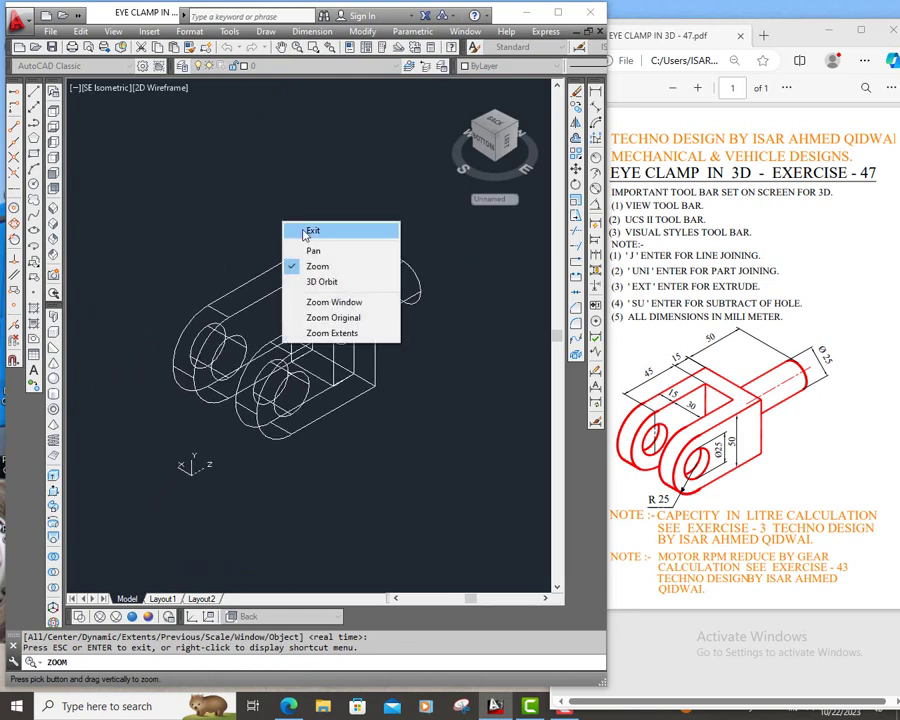
{"action": "left_click", "coordinate": [300, 231]}
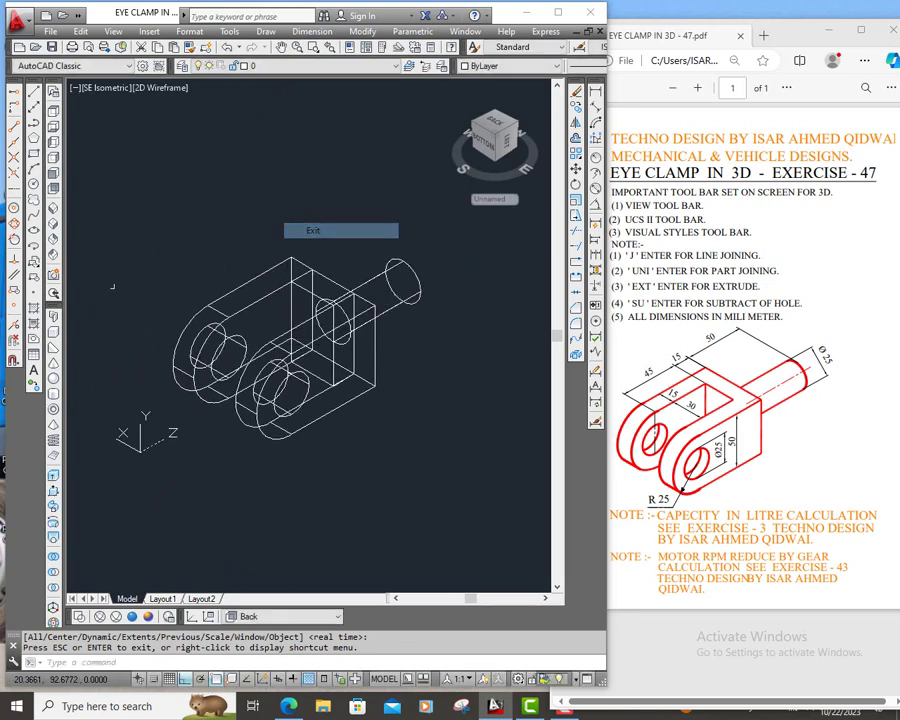
{"action": "left_click", "coordinate": [133, 617]}
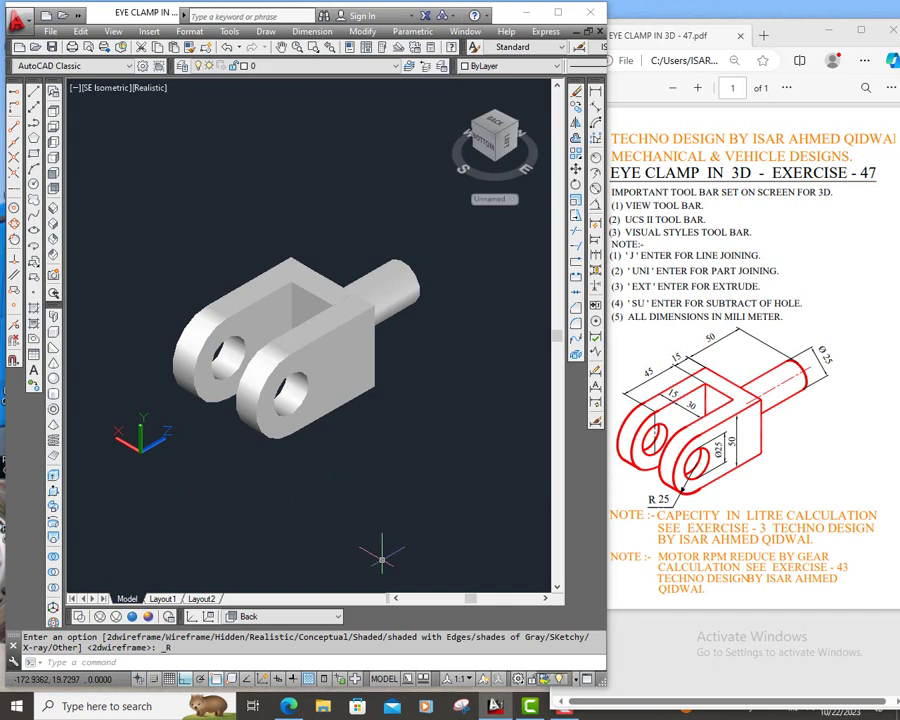
Set the UCS icon to Noorigin so it stays in the viewport's lower-left corner.
{"action": "left_click", "coordinate": [187, 662]}
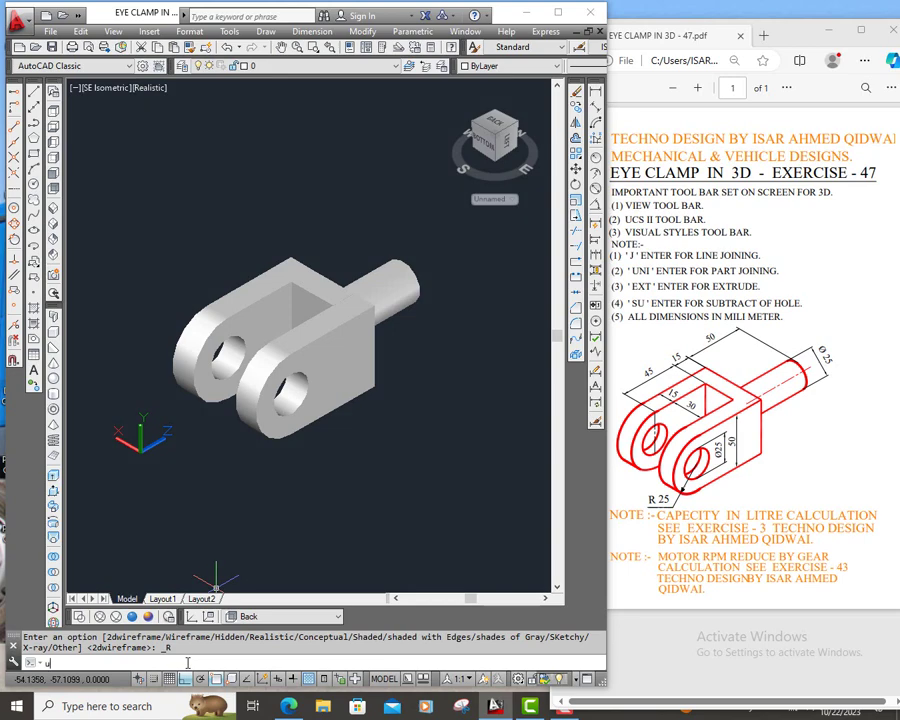
{"action": "type", "text": "UCS"}
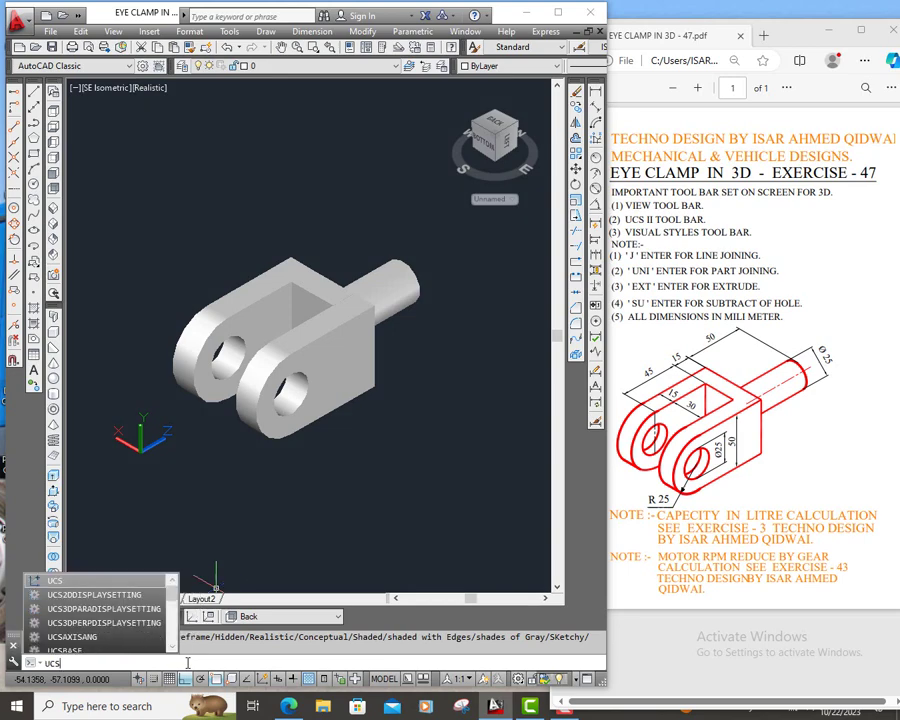
{"action": "type", "text": "ICON"}
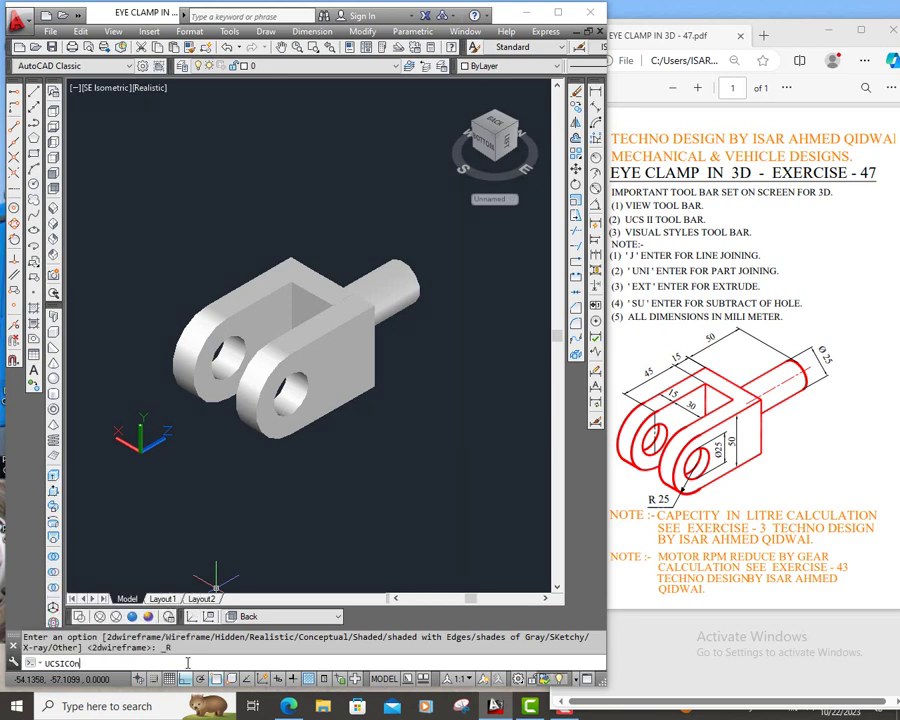
{"action": "key", "text": "Return"}
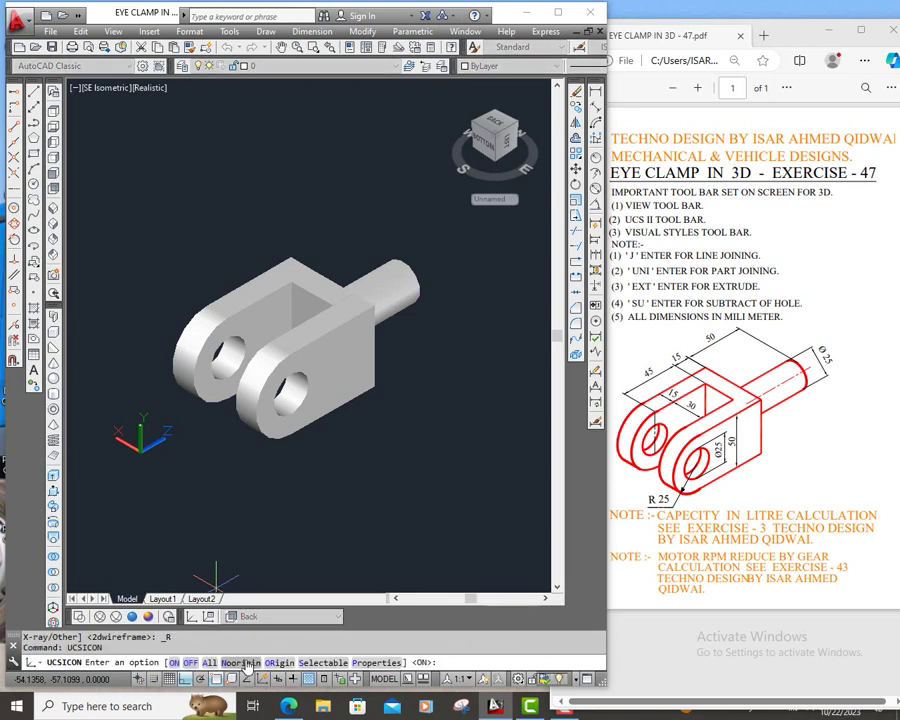
{"action": "type", "text": "N"}
{"action": "key", "text": "Return"}
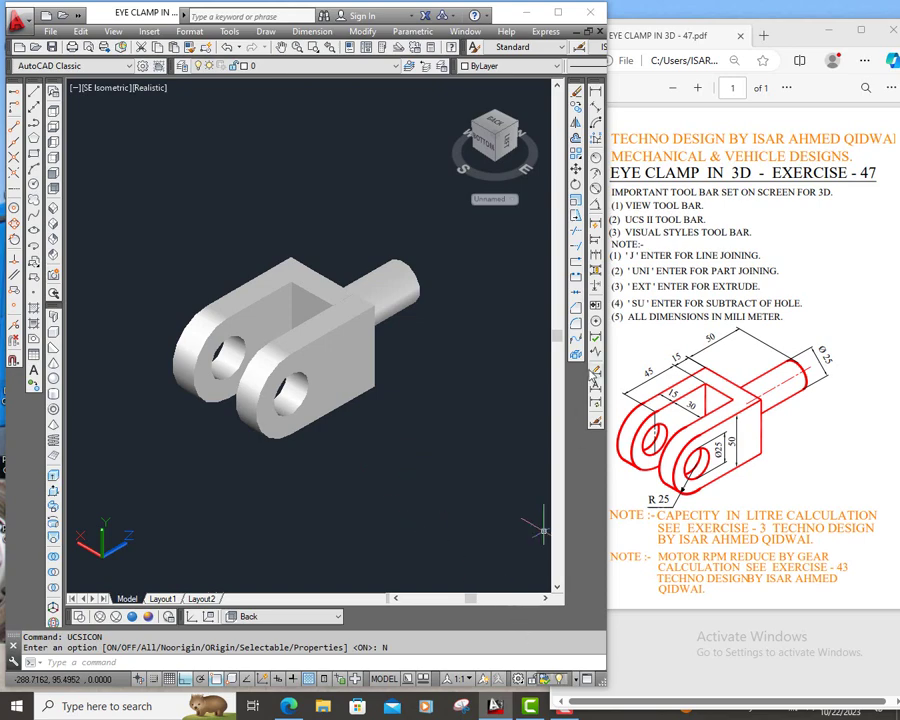
Minimize the AutoCAD window and the Exercise 47 PDF viewer to reveal the desktop.
{"action": "left_click", "coordinate": [557, 12]}
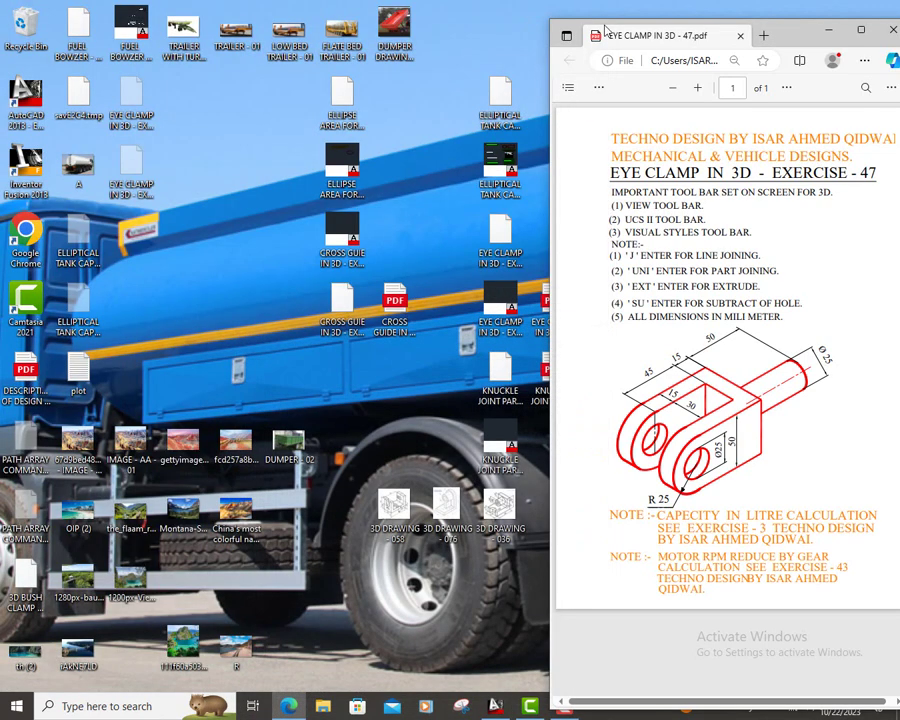
{"action": "left_click", "coordinate": [830, 31]}
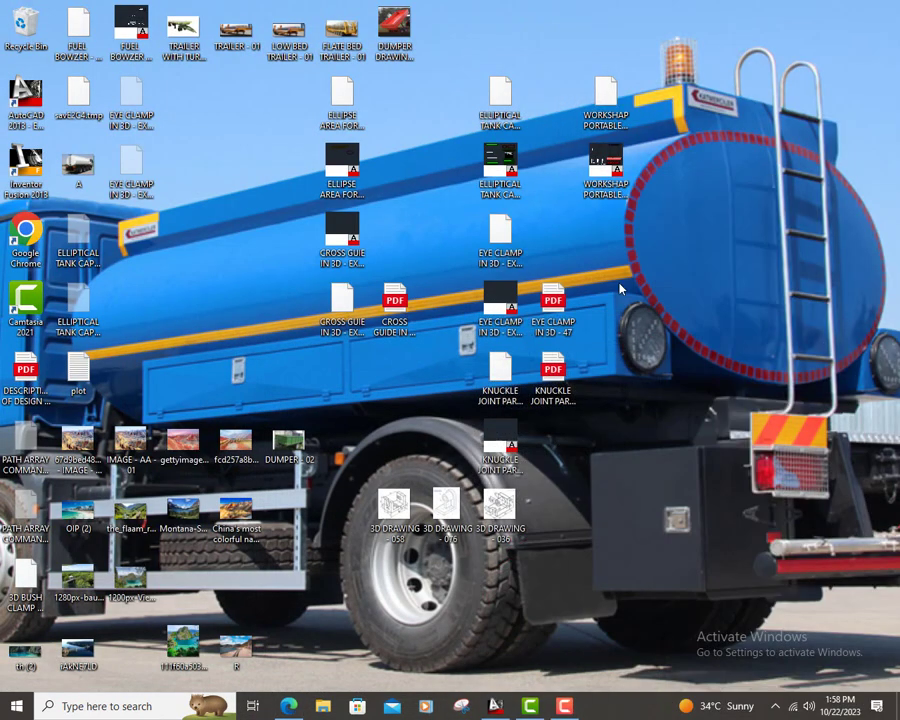